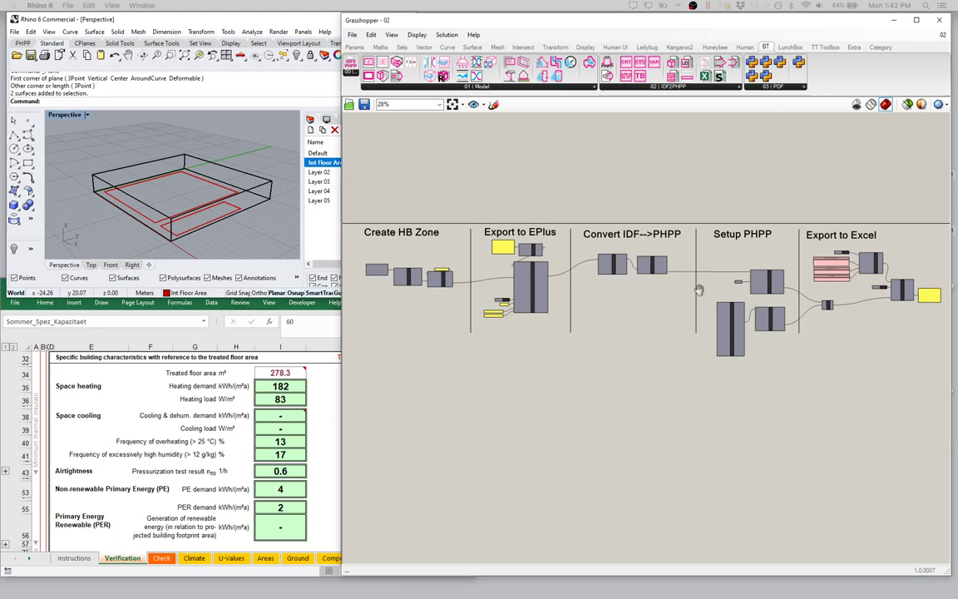
Turn on Rhino preview for the floor-surface Brep feeding the Geom component's tfa_ input.
scroll(699, 289, "up", 6)
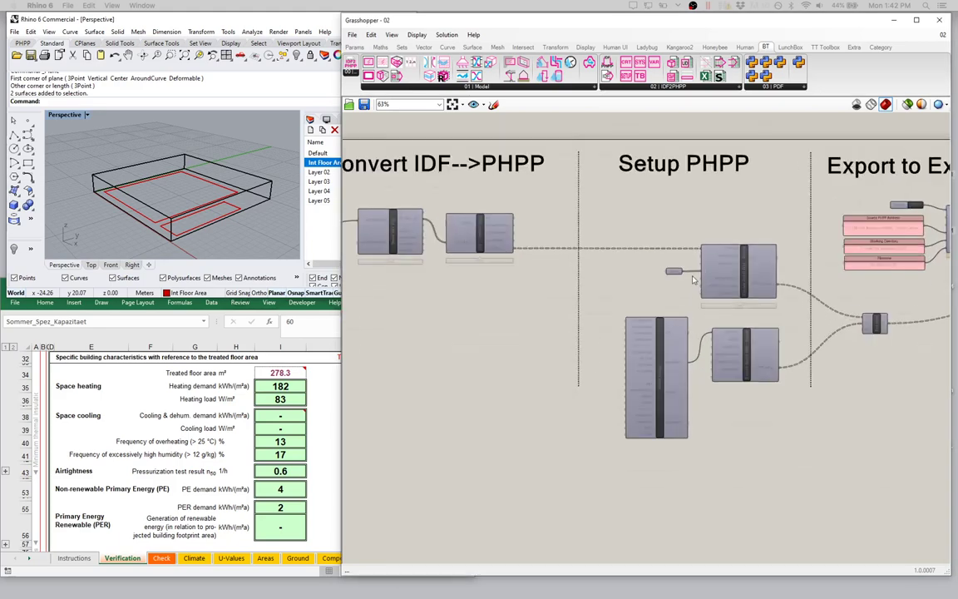
left_click(669, 272)
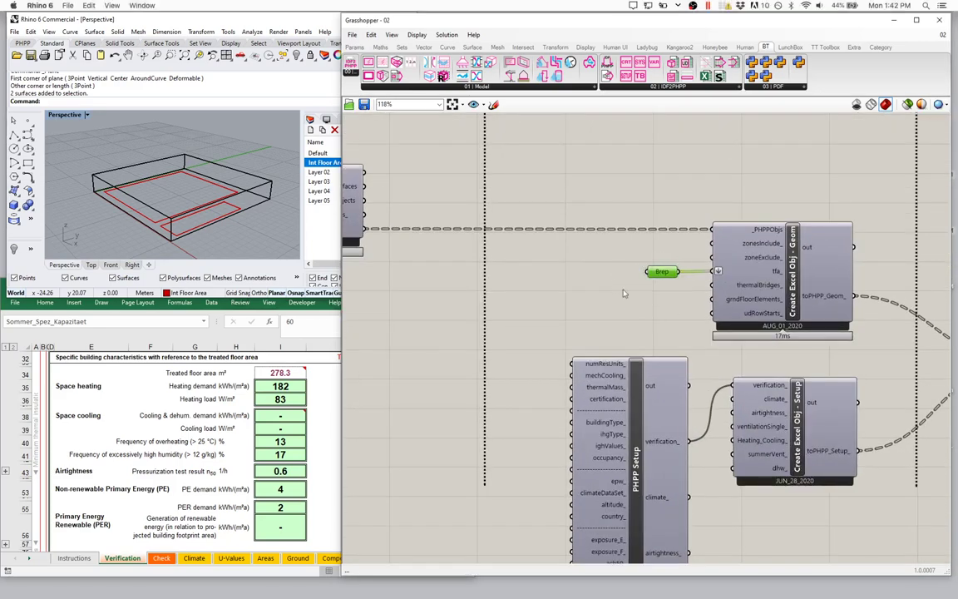
right_click(654, 190)
left_click(677, 193)
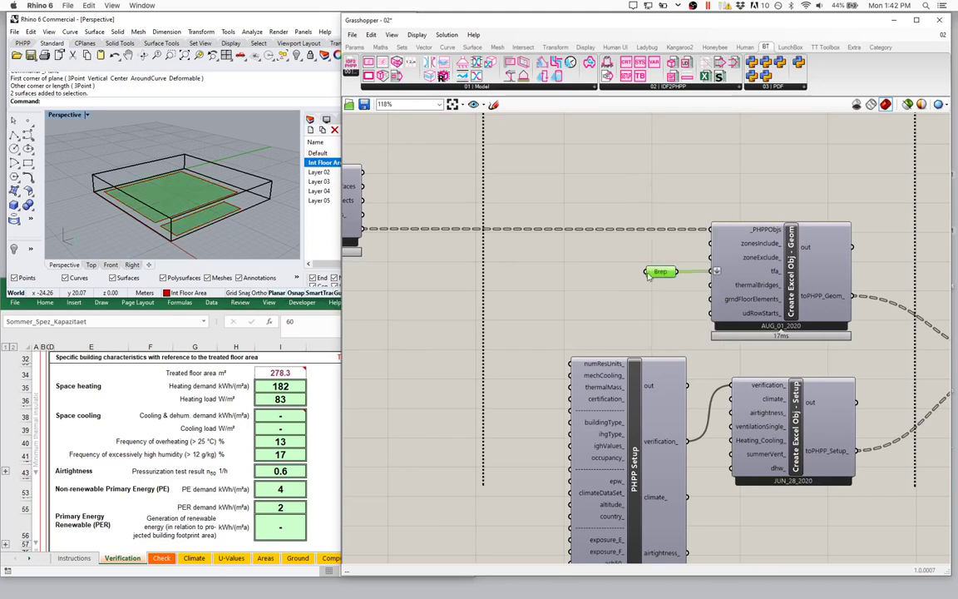
Inspect the previewed floor surfaces in Rhino and reselect the Brep parameter.
right_click_drag(150, 166, 208, 200)
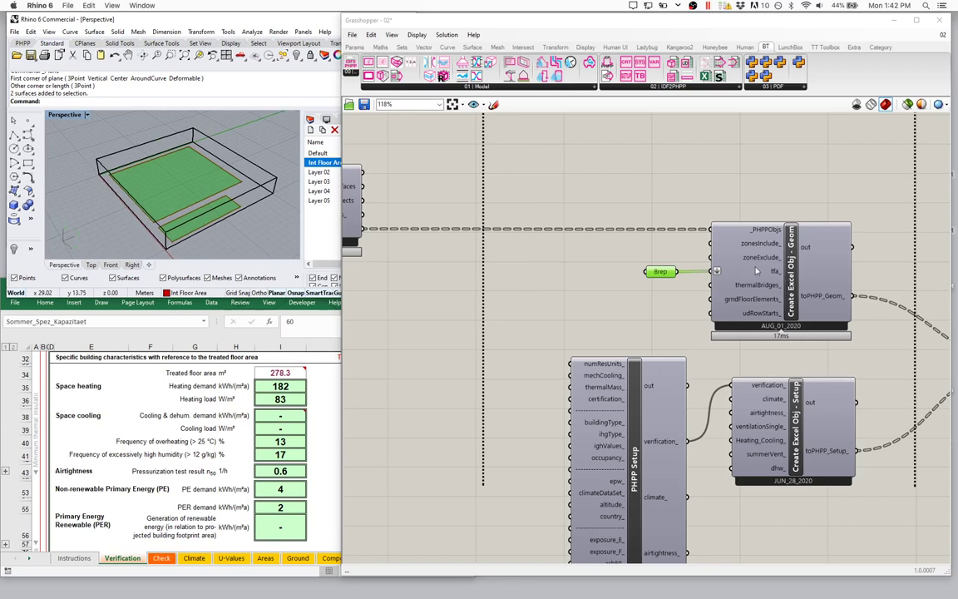
mouse_move(756, 271)
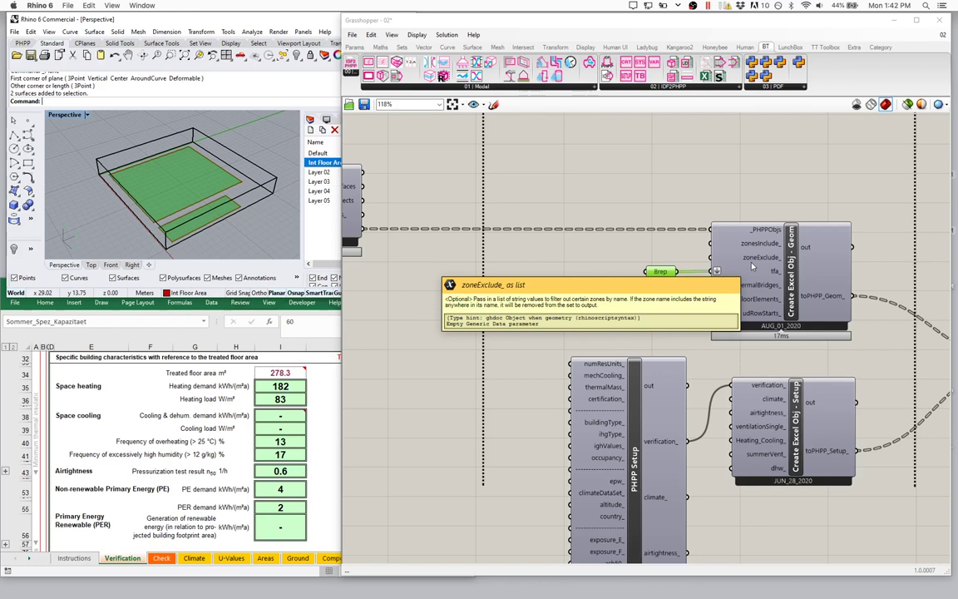
left_click_drag(632, 251, 706, 311)
Delete the tfa_ Brep parameter and pick PHPP Rooms from Rhino in the '01 | Model' list.
key("Delete")
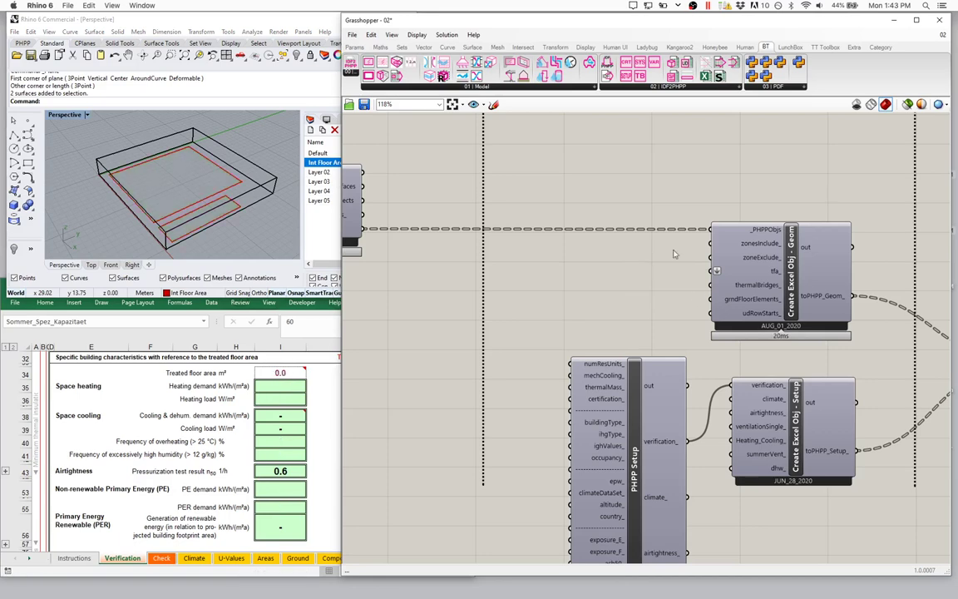
scroll(732, 348, "down", 5)
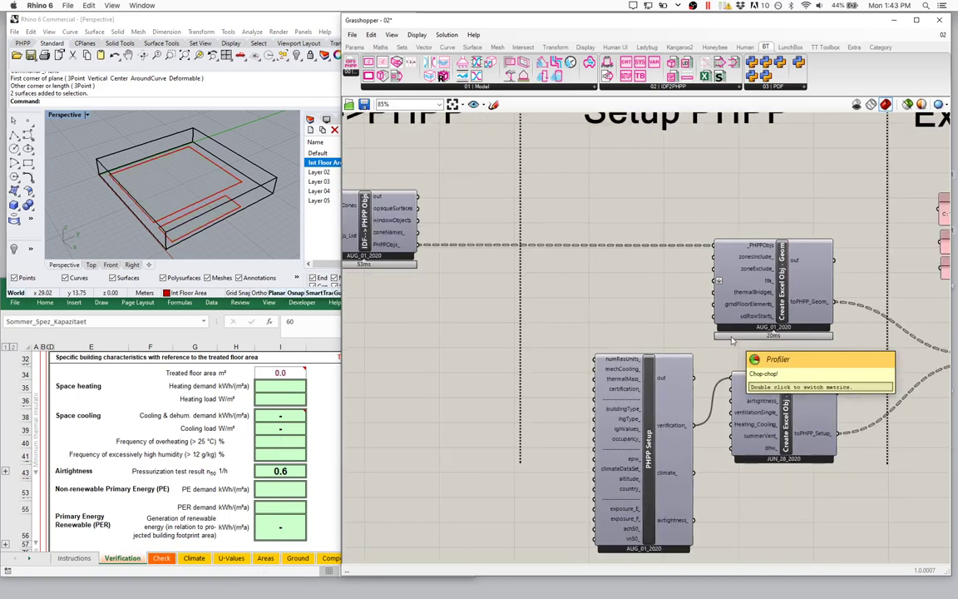
scroll(731, 341, "down", 2)
right_click_drag(521, 327, 545, 309)
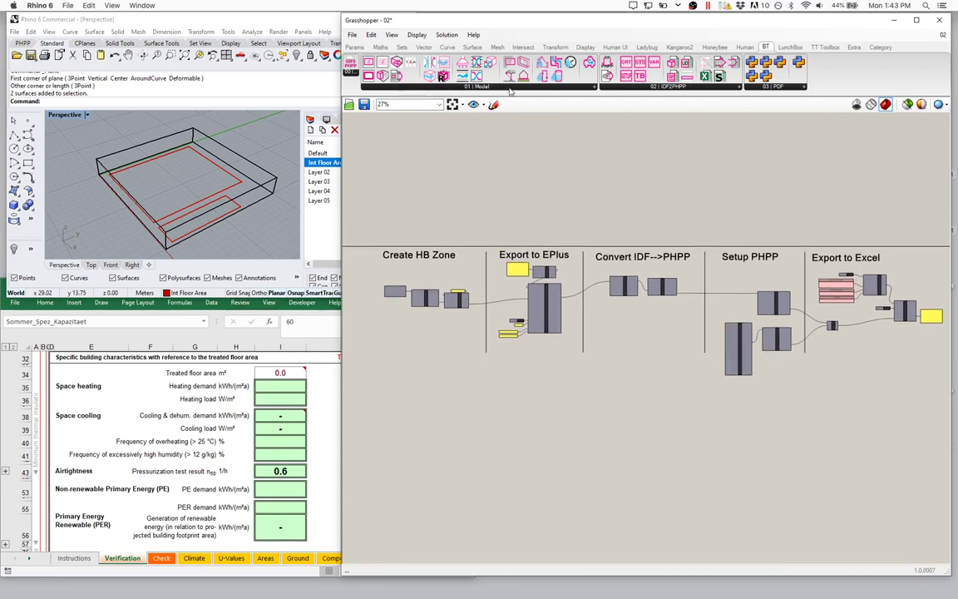
left_click(593, 88)
Place the PHPP Rooms from Rhino component in new space after the Create HB Zone group.
key("ctrl+v")
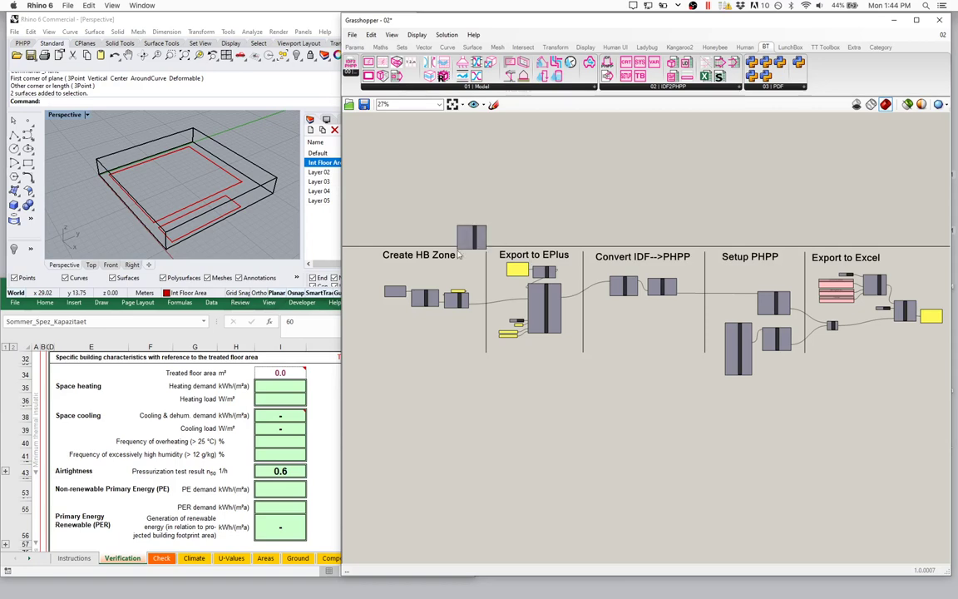
scroll(457, 259, "up", 5)
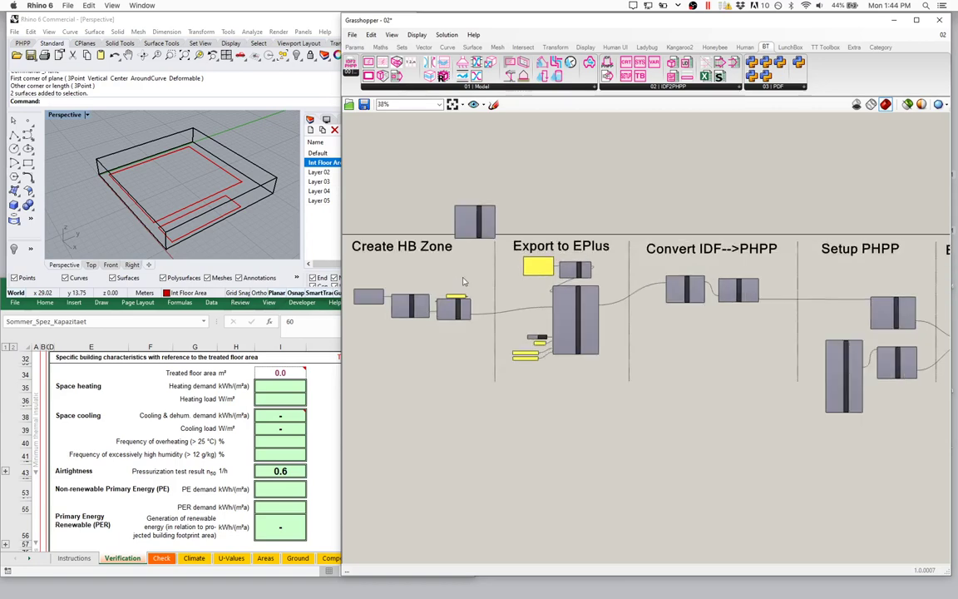
scroll(463, 281, "up", 2)
right_click_drag(463, 282, 666, 285)
left_click_drag(665, 284, 849, 277, "alt")
left_click_drag(618, 184, 736, 344)
left_click(904, 323)
left_click_drag(905, 323, 650, 321)
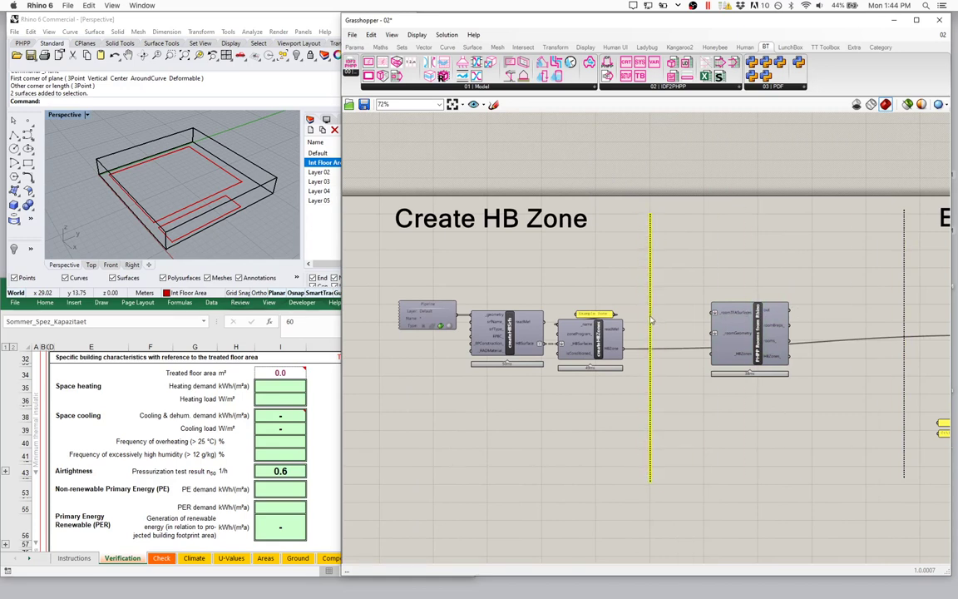
Copy the Create HB Zone title and rename the copy 'Create Int Rooms' above the component.
left_click(533, 230)
mouse_move(534, 229)
left_mouse_down("alt")
mouse_move(813, 247)
mouse_move(817, 233)
left_mouse_up("alt")
double_click(818, 233)
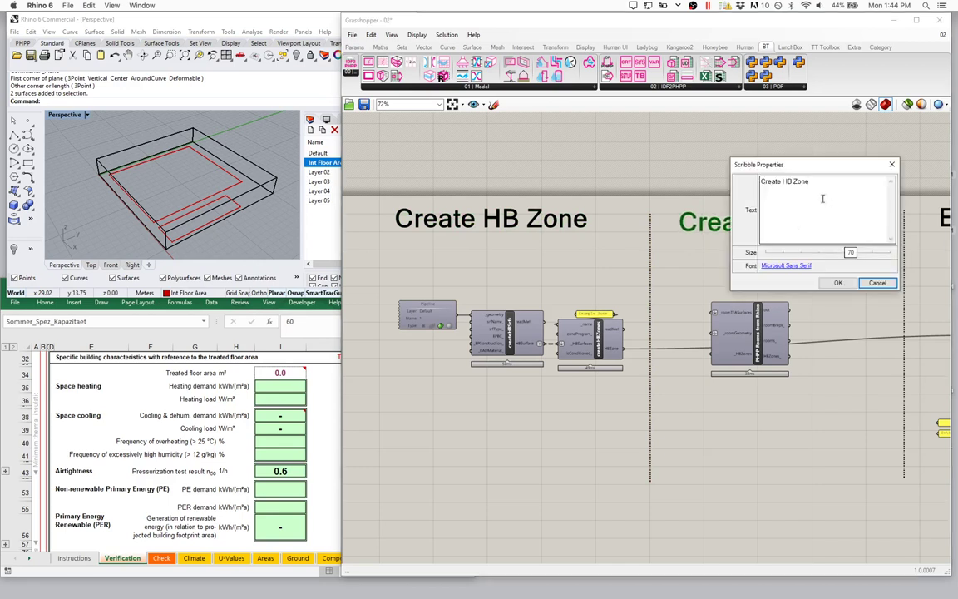
type("Create Int")
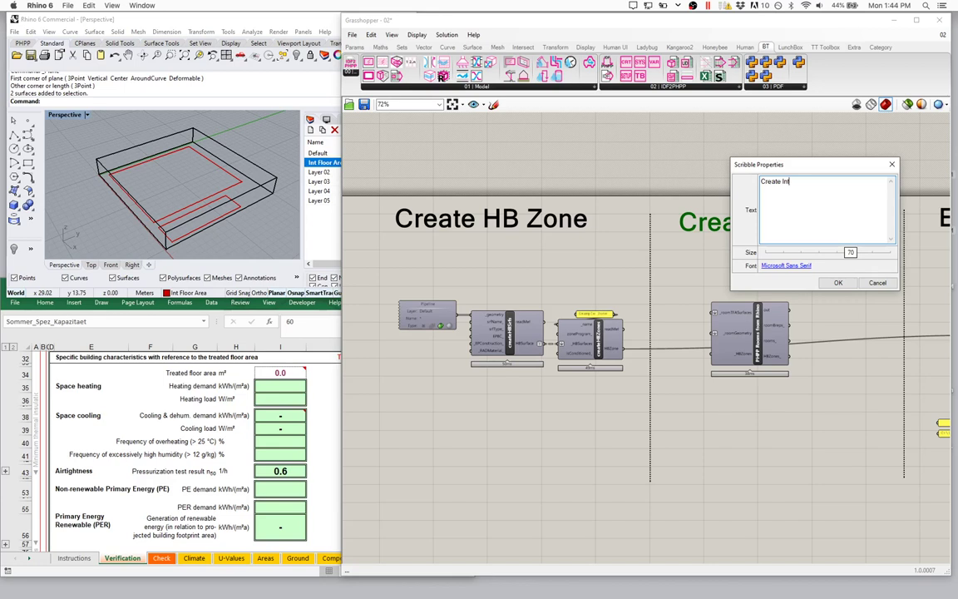
type(" Rooms")
left_click(838, 283)
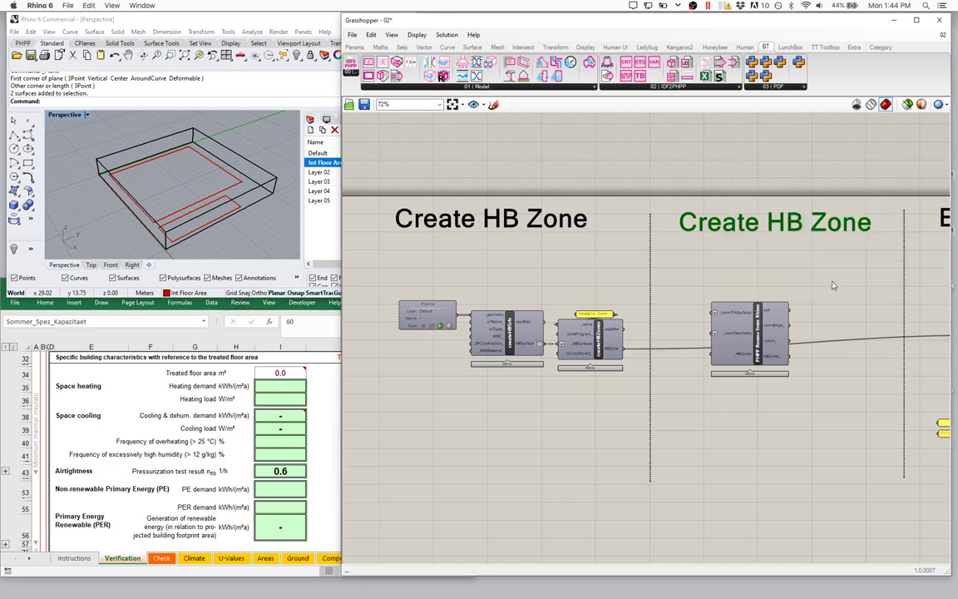
mouse_move(776, 363)
left_mouse_down()
mouse_move(787, 334)
mouse_move(788, 353)
left_mouse_up()
scroll(789, 354, "up", 5)
Position the PHPP Rooms from Rhino component beside createHBZones.
left_click_drag(653, 320, 639, 431)
right_click_drag(639, 431, 632, 336)
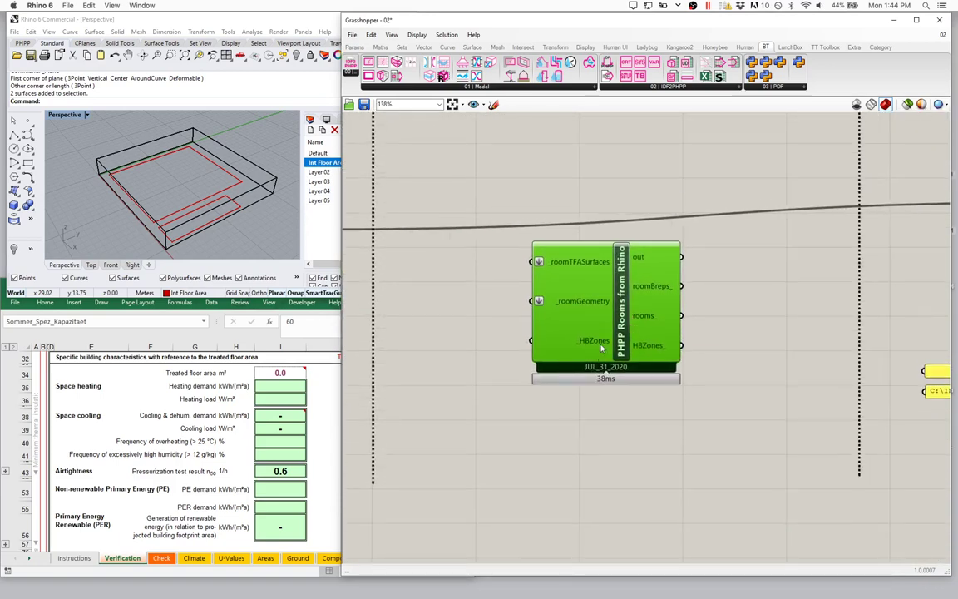
mouse_move(602, 348)
mouse_move(579, 265)
mouse_move(582, 306)
mouse_move(667, 352)
scroll(685, 383, "down", 4)
left_click(614, 345, "ctrl")
left_click_drag(645, 341, 638, 279)
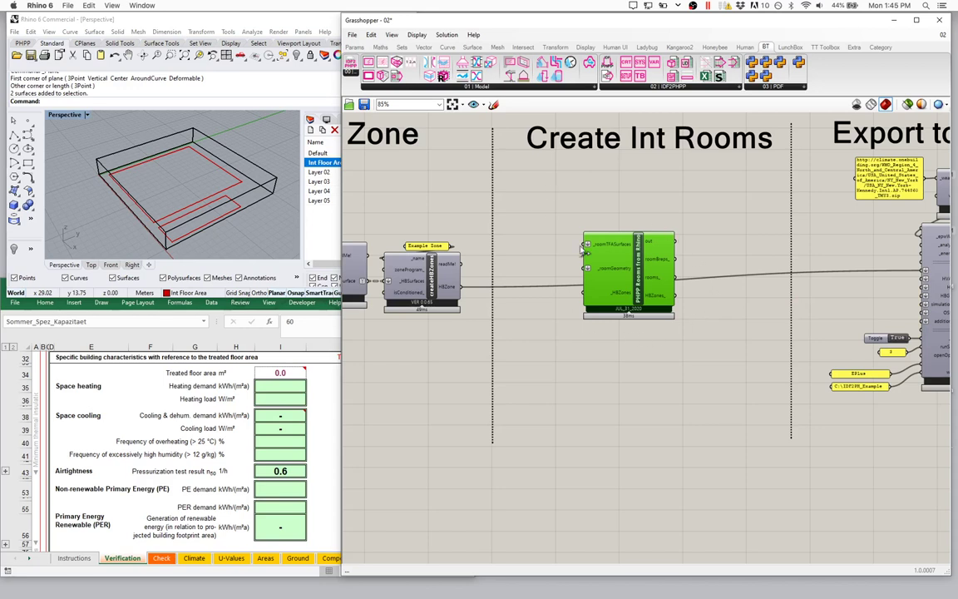
Wire createHBZones' HBZone into _HBZones and HBZones_ into exportToOpenStudio's _HBZones.
left_click_drag(460, 287, 588, 294)
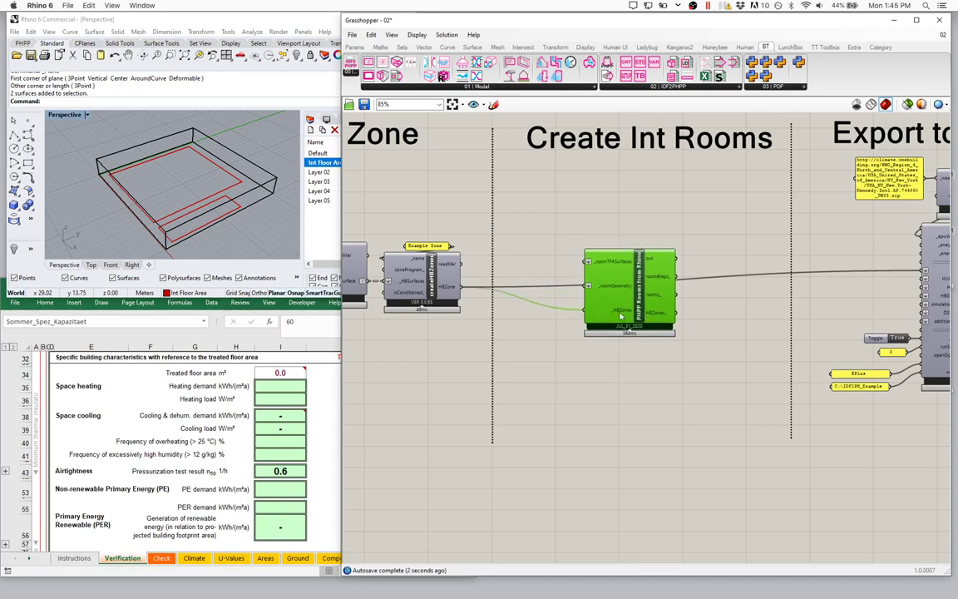
mouse_move(620, 316)
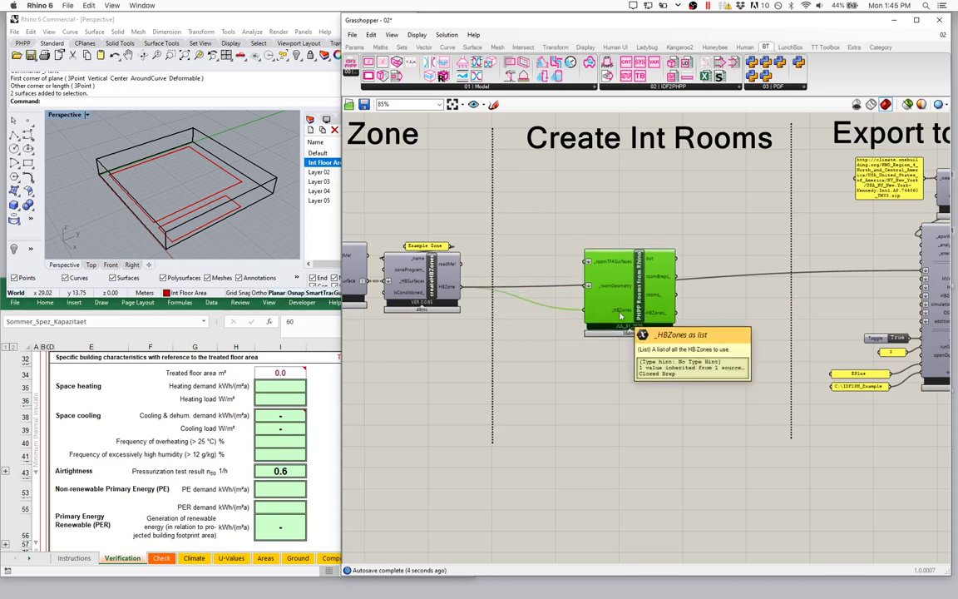
mouse_move(653, 313)
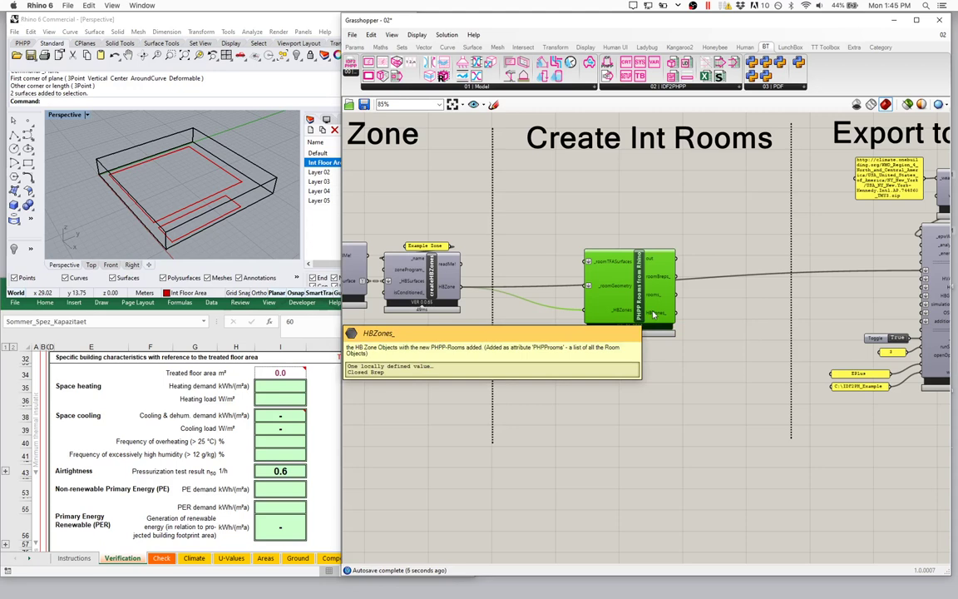
left_click_drag(654, 314, 873, 271)
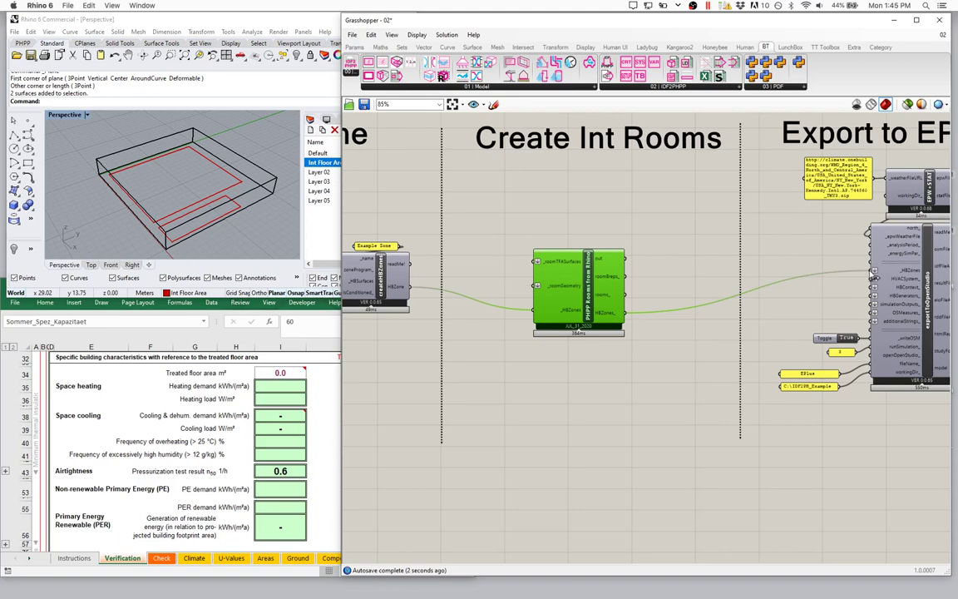
Add a Panel on rooms_ showing a PHPP Room Object with 396.40 m2 TFA.
left_click_drag(601, 293, 594, 274)
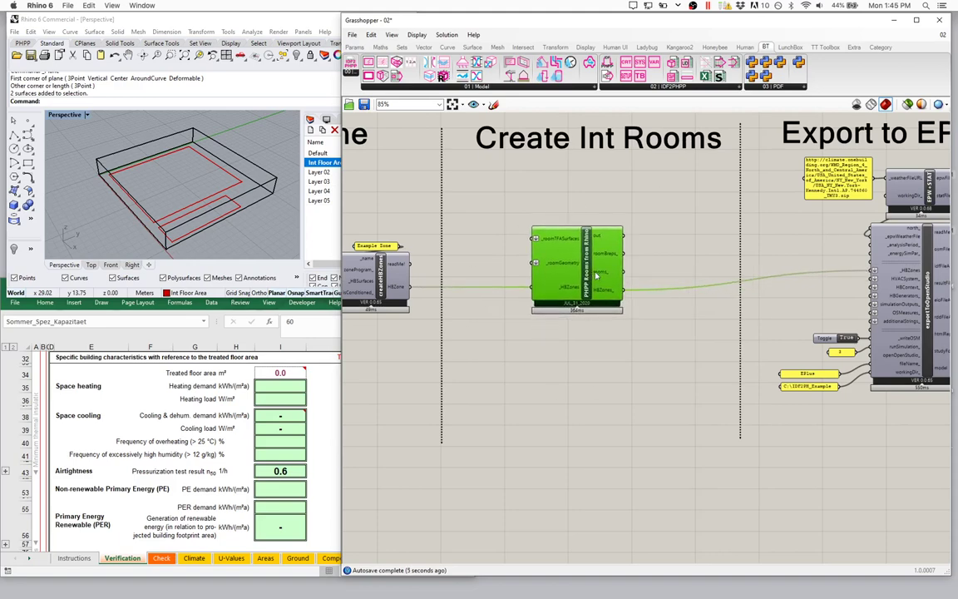
scroll(602, 254, "up", 4)
left_click(719, 254)
double_click(719, 254)
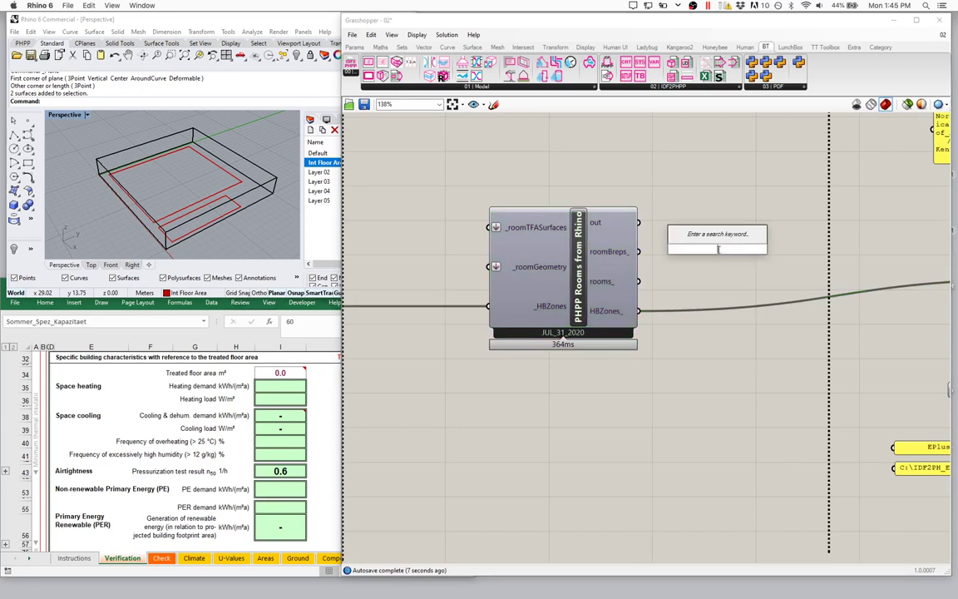
type("panel")
key("Return")
left_click_drag(638, 251, 665, 251)
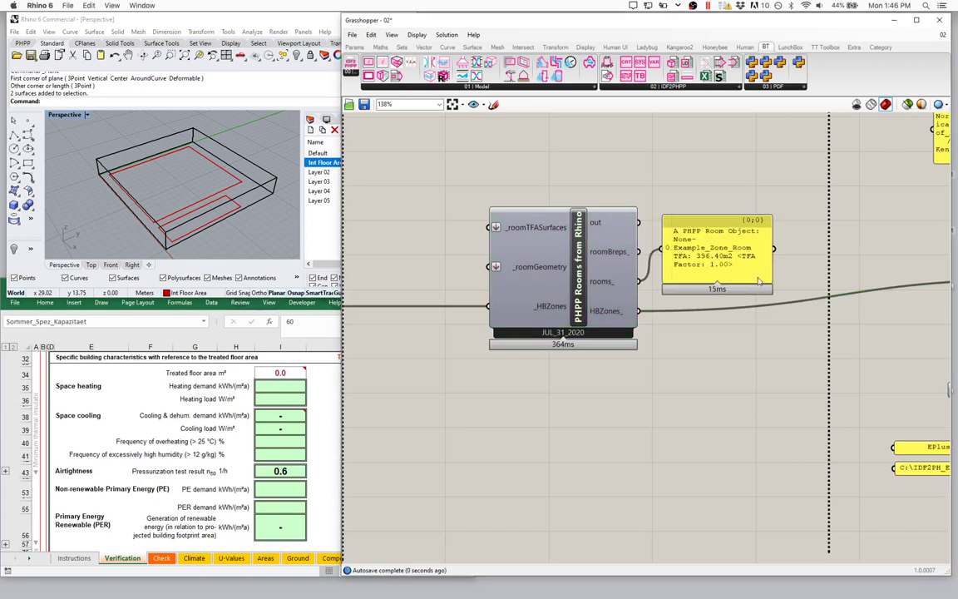
left_click_drag(767, 281, 921, 319)
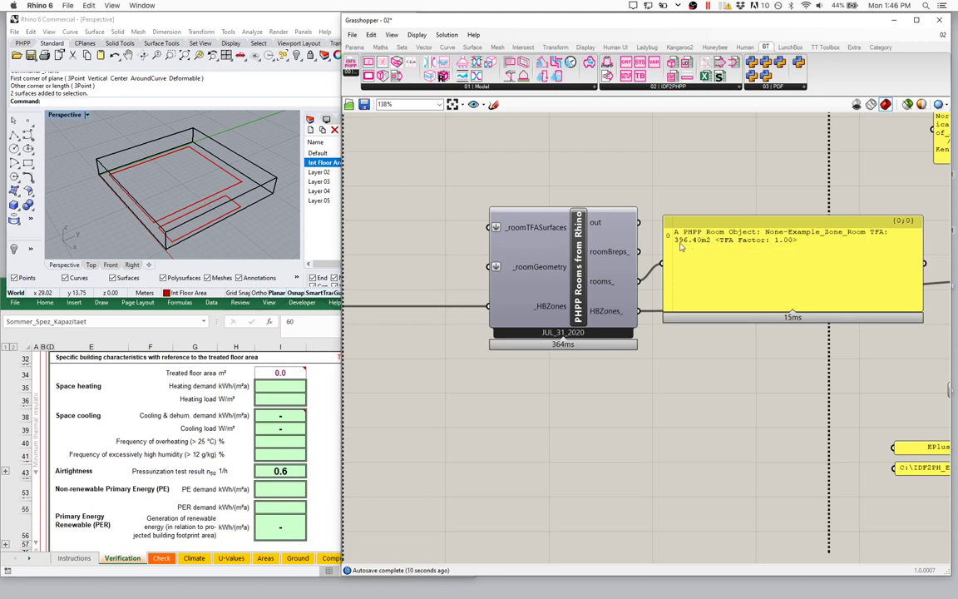
left_click_drag(751, 247, 748, 315)
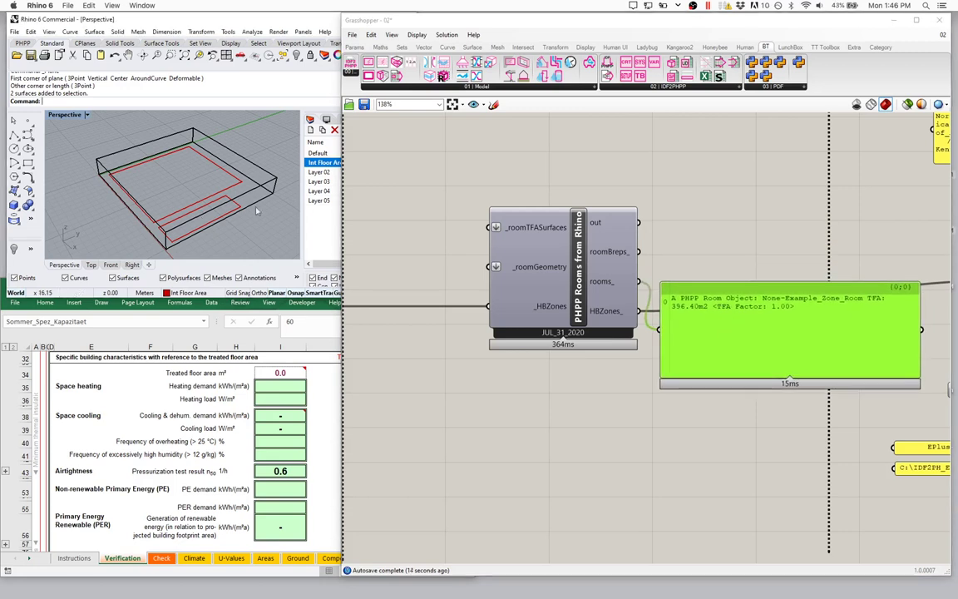
Add a Brep parameter from roomBreps_ and view the green room box in Rhino.
double_click(709, 202)
type("bre")
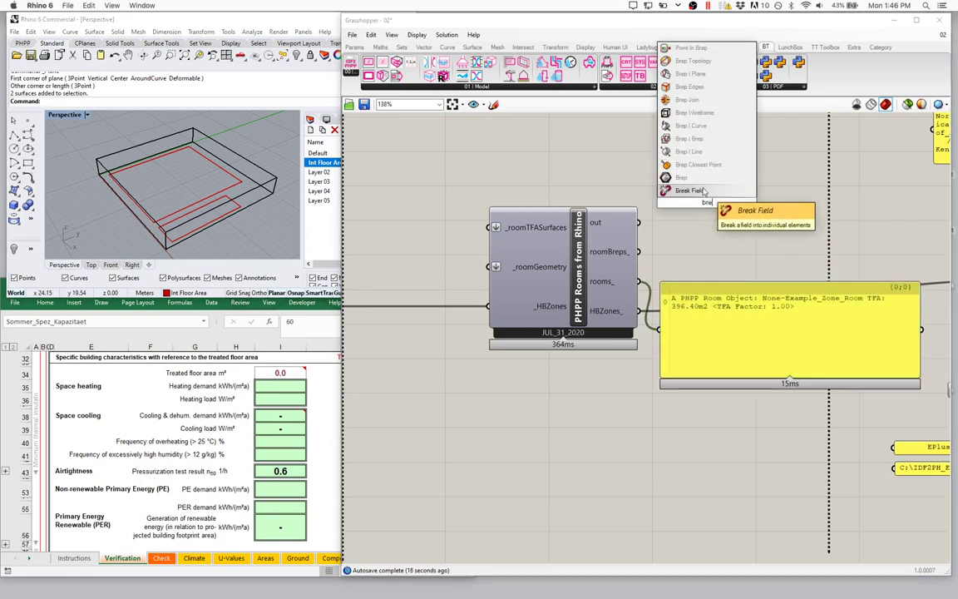
left_click(682, 177)
left_click_drag(639, 251, 695, 227)
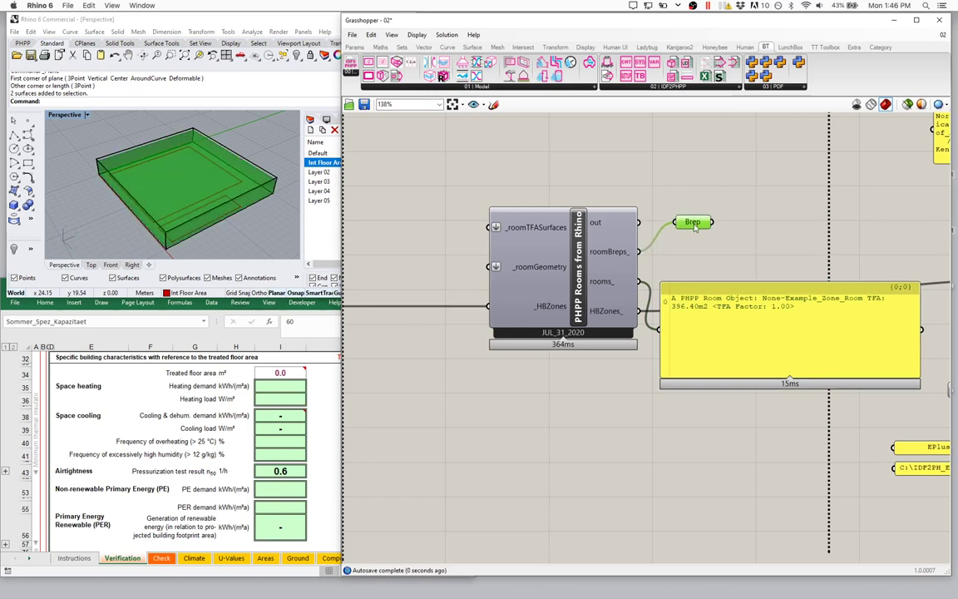
right_click_drag(188, 199, 94, 166)
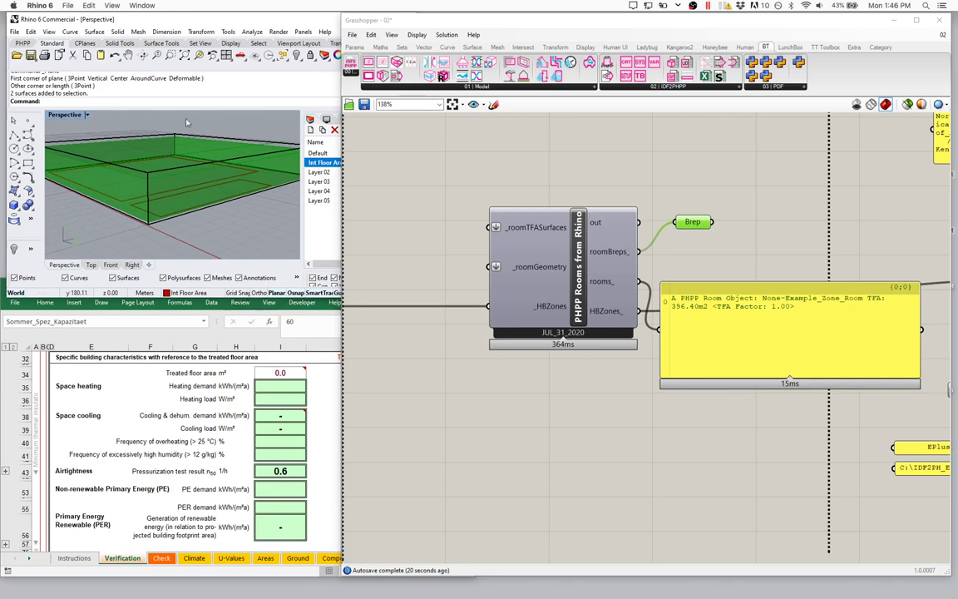
Examine the room box in Rhino from above, picking its surfaces, edges and vertices.
right_click_drag(189, 153, 152, 215)
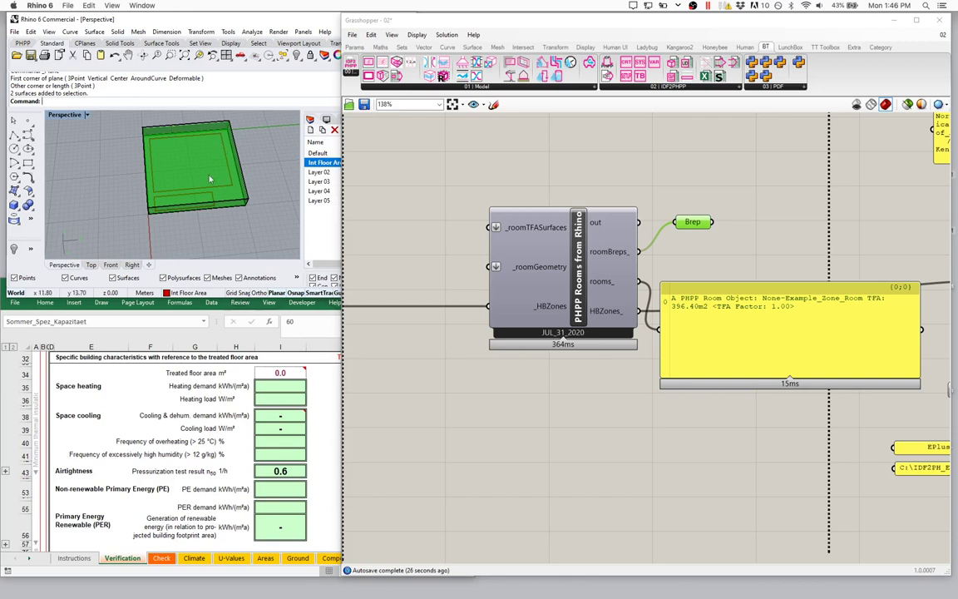
key("Delete")
right_click_drag(190, 200, 261, 235)
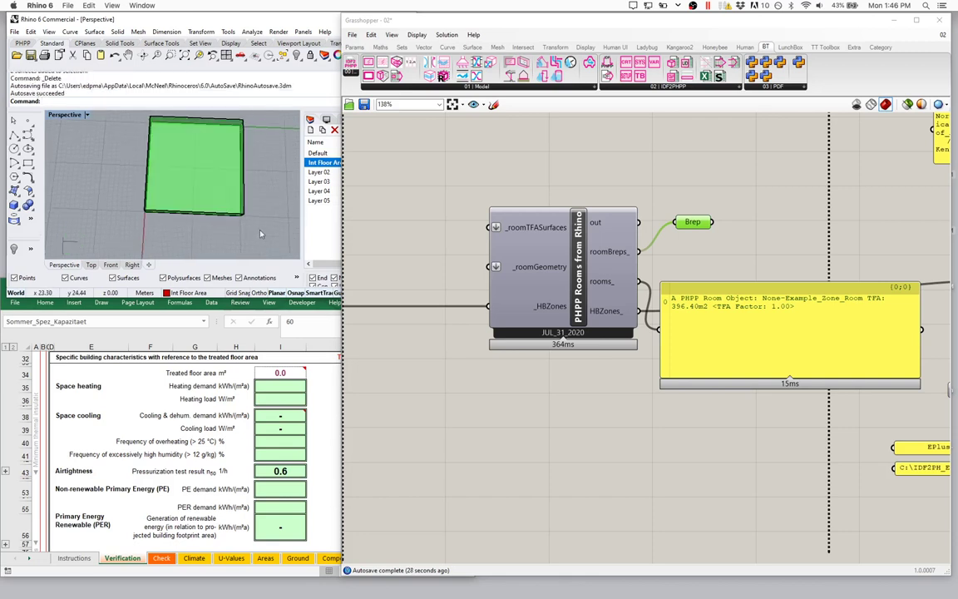
key("ctrl+a")
key("Escape")
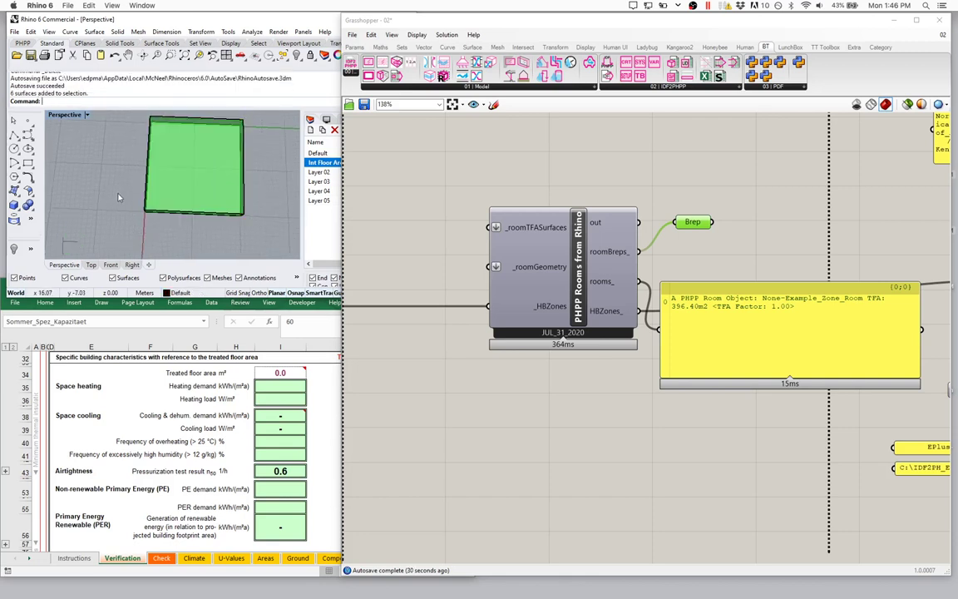
left_click_drag(107, 176, 139, 218, "ctrl+shift")
scroll(143, 235, "up", 5)
scroll(140, 218, "down", 5)
View the box from other angles, then delete the room-object preview panel.
right_click_drag(139, 218, 221, 200)
key("Escape")
right_click_drag(190, 191, 159, 204)
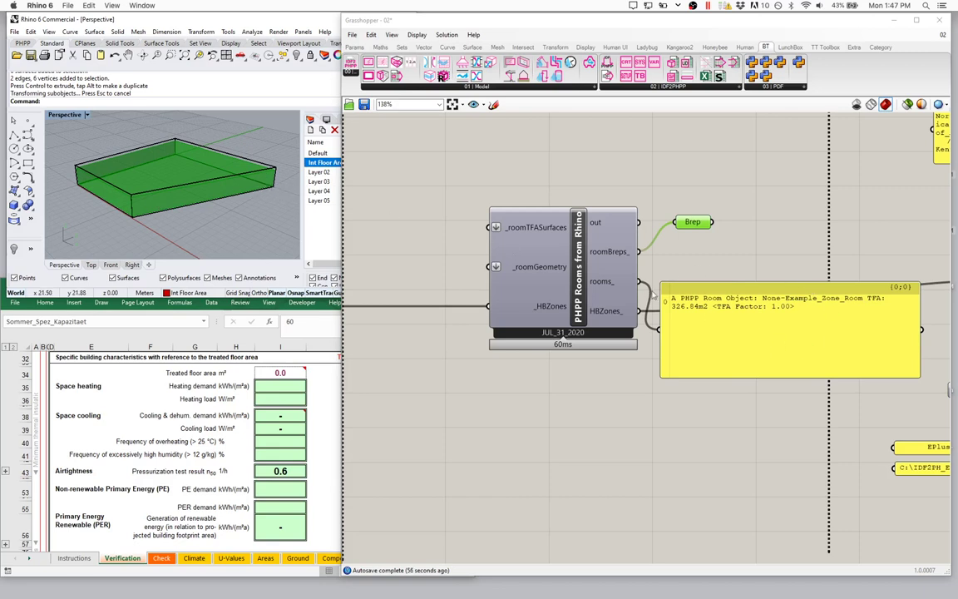
left_click_drag(705, 334, 714, 312)
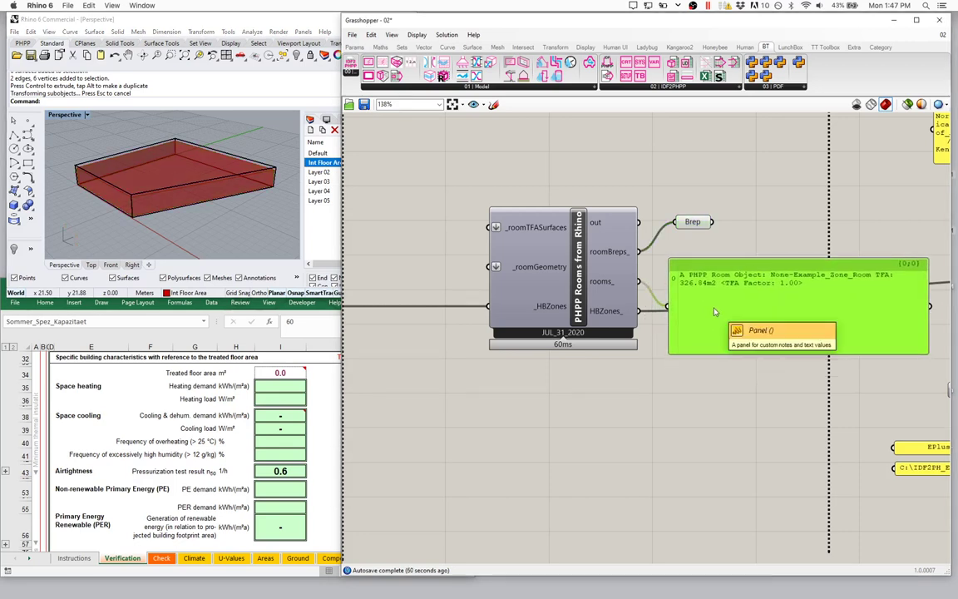
key("Delete")
Delete the Brep preview parameter and select the PHPP Rooms from Rhino component.
left_click(693, 221)
key("Delete")
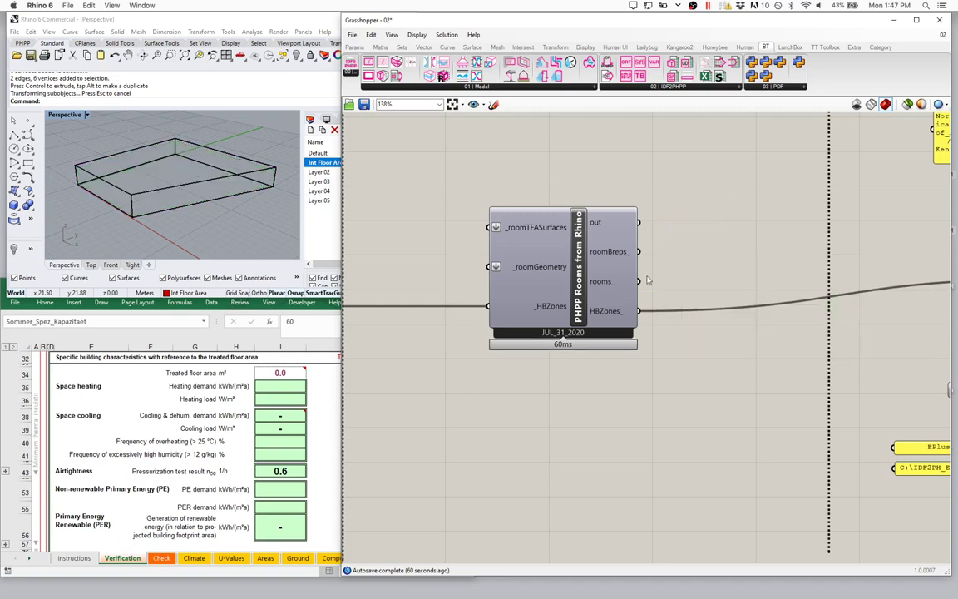
scroll(644, 281, "down", 3)
scroll(644, 280, "down", 1)
left_click(602, 284)
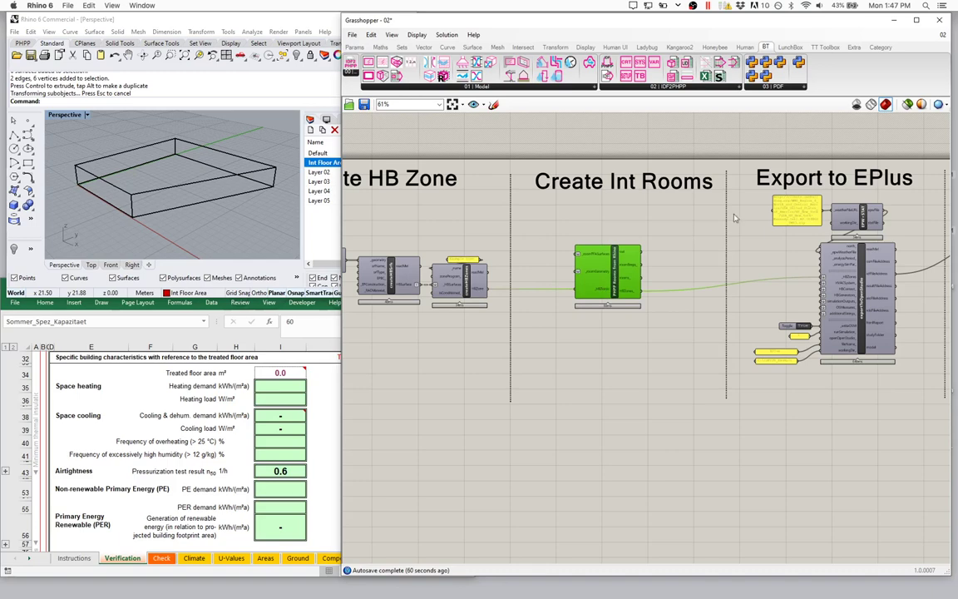
mouse_move(863, 272)
In Excel, check the treated floor area cell I34 and the results below it.
left_click(188, 376)
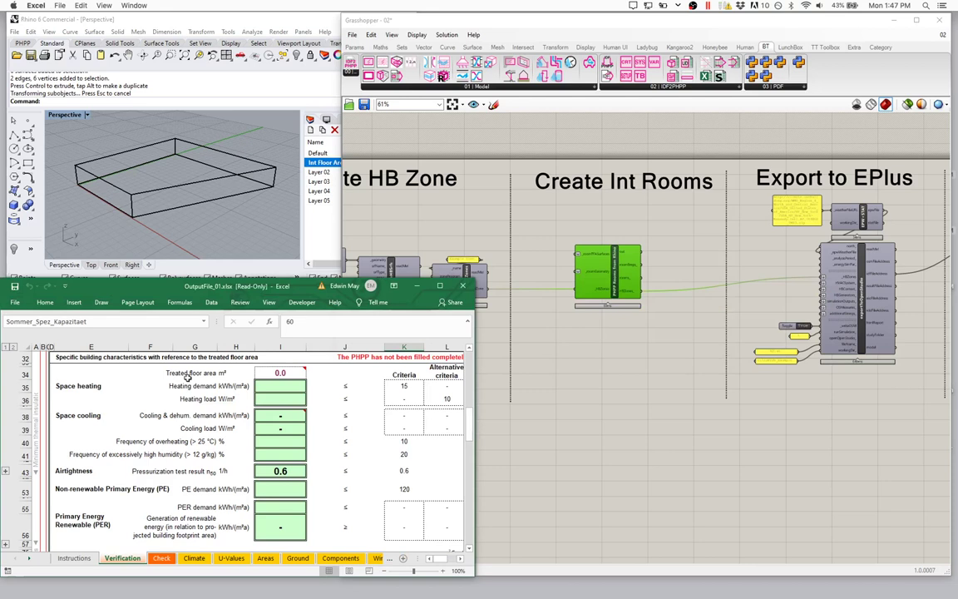
left_click(282, 373)
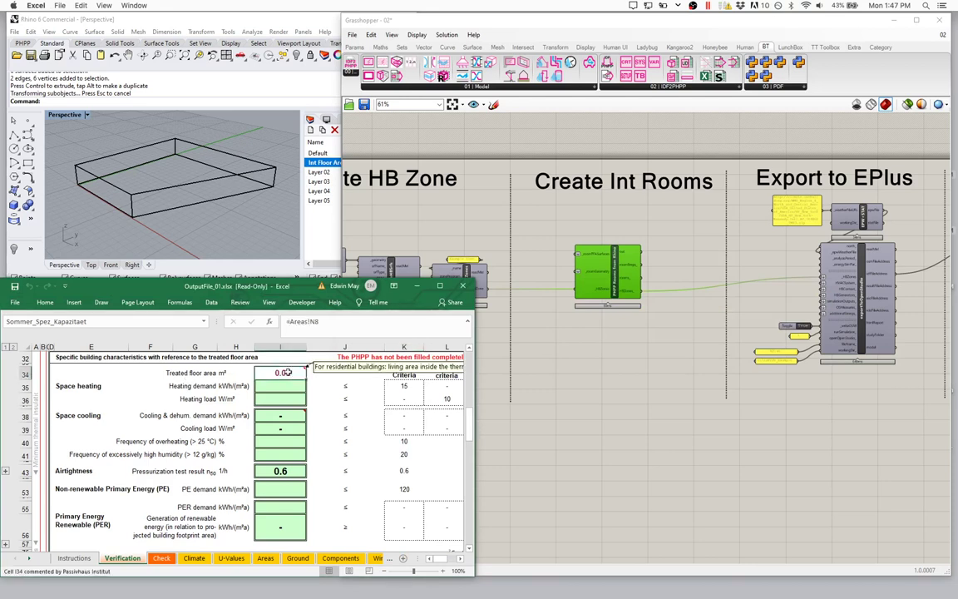
left_click_drag(285, 373, 280, 486)
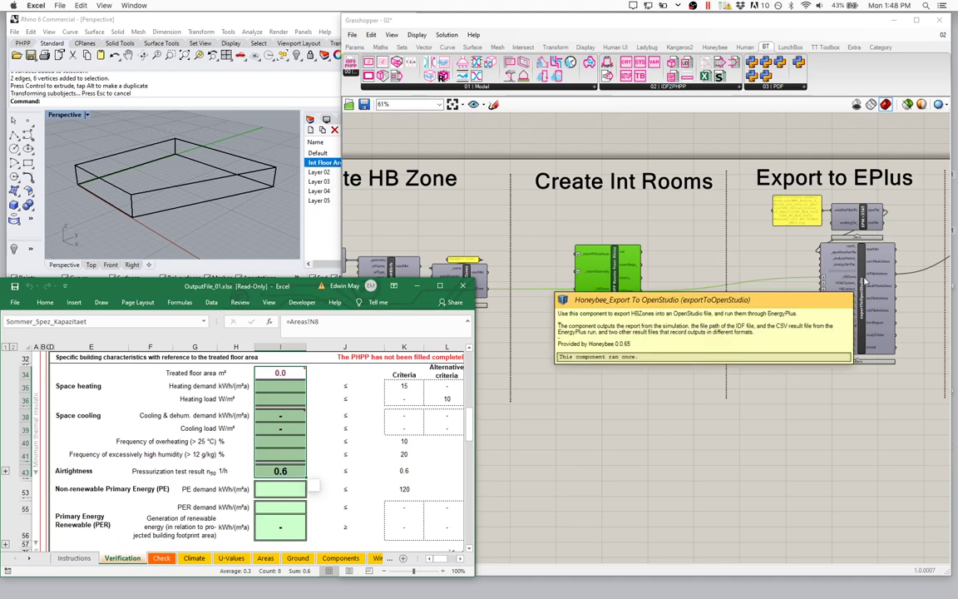
Pan the canvas to the Export to EPlus and Convert IDF-->PHPP groups.
right_click_drag(865, 283, 555, 290)
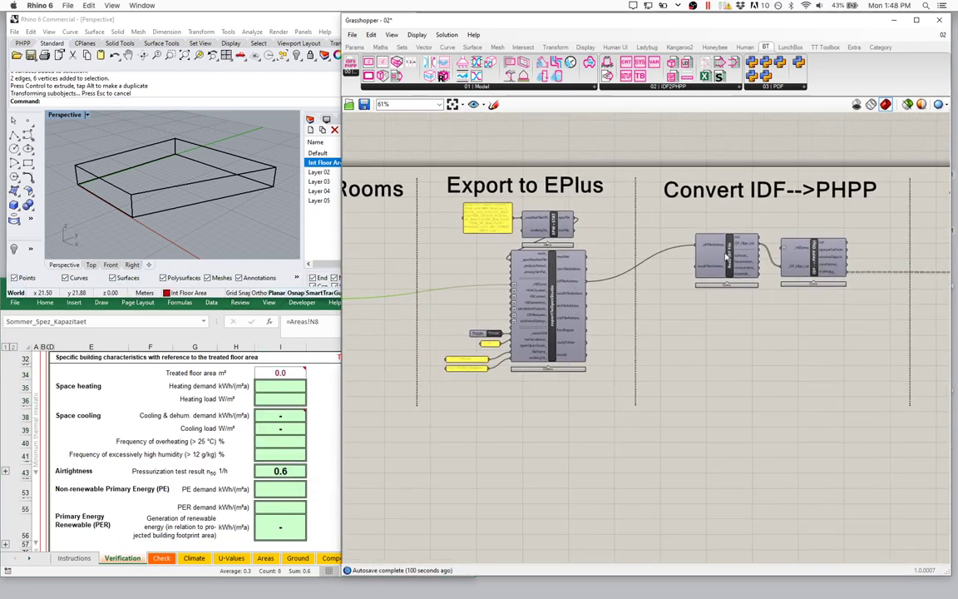
mouse_move(728, 259)
mouse_move(568, 328)
scroll(561, 332, "up", 2)
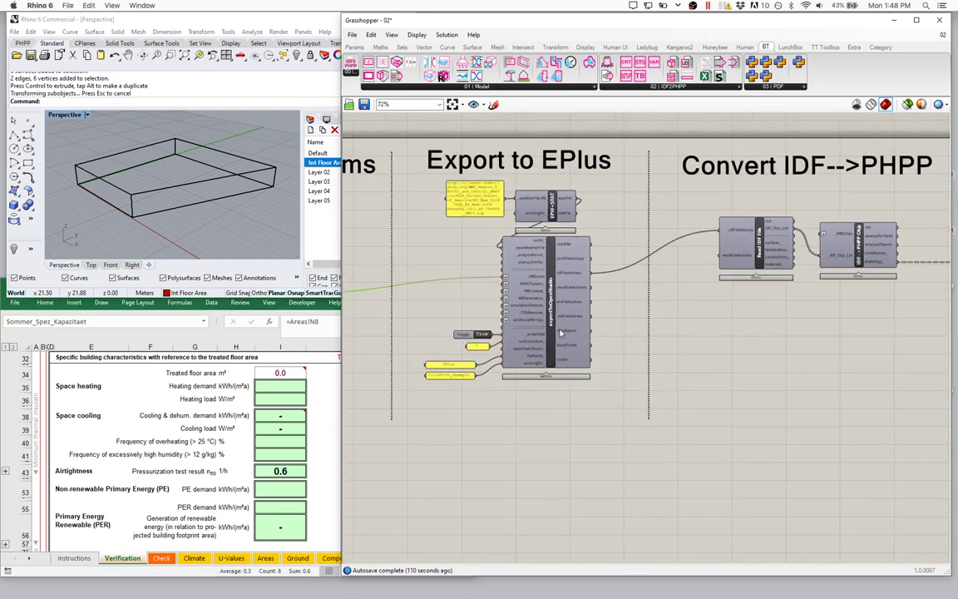
right_click_drag(534, 332, 601, 326)
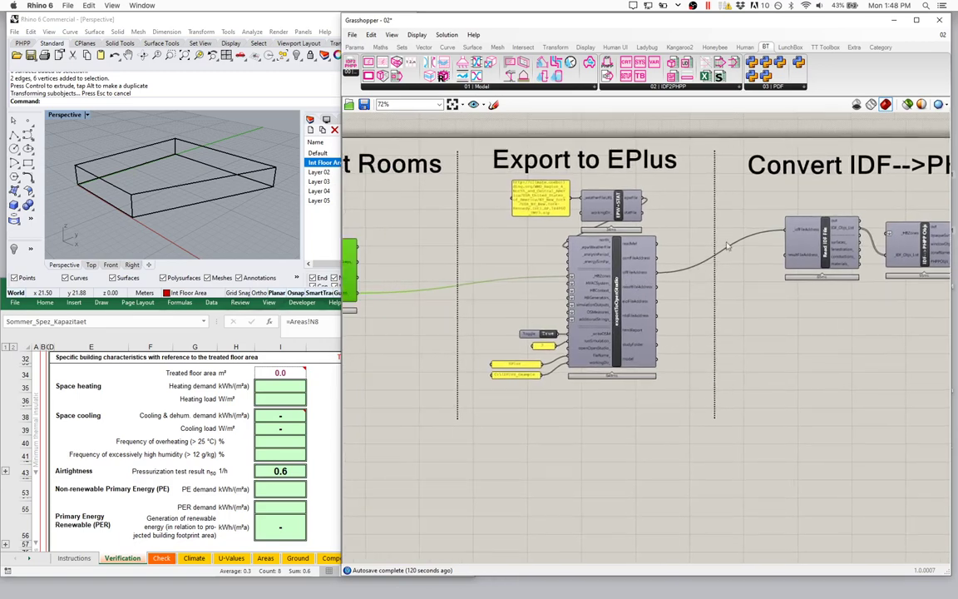
mouse_move(815, 233)
right_click_drag(837, 256, 638, 256)
scroll(664, 227, "up", 3)
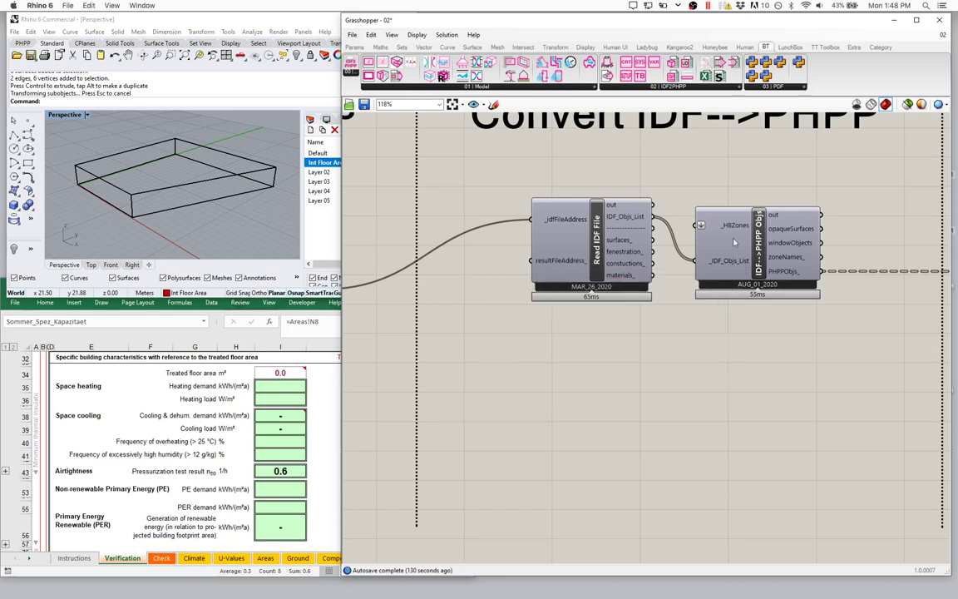
mouse_move(734, 232)
scroll(711, 239, "down", 5)
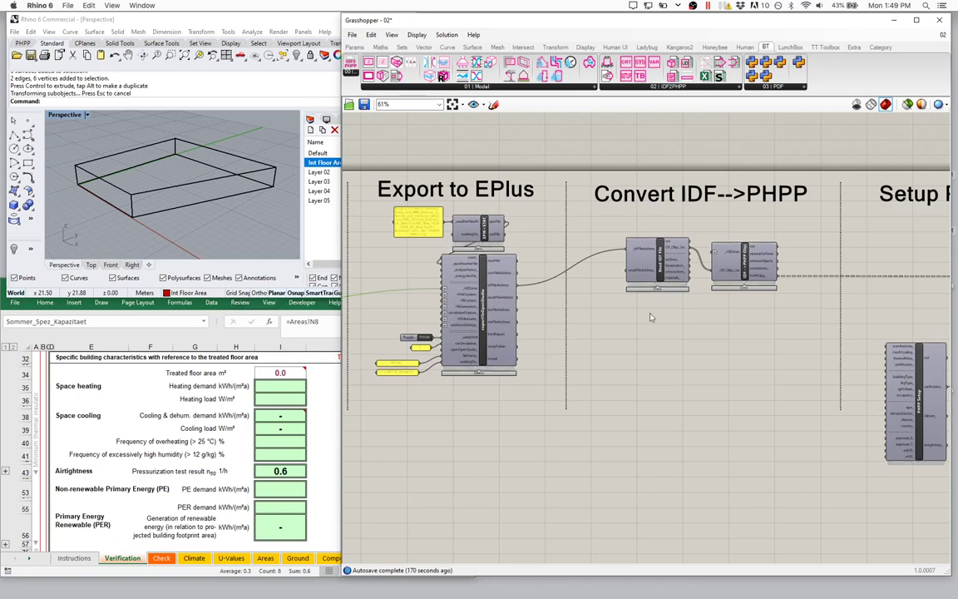
Move the Read IDF File and Export to EPlus components lower on the canvas.
right_click_drag(651, 317, 758, 306)
left_click_drag(761, 254, 758, 309)
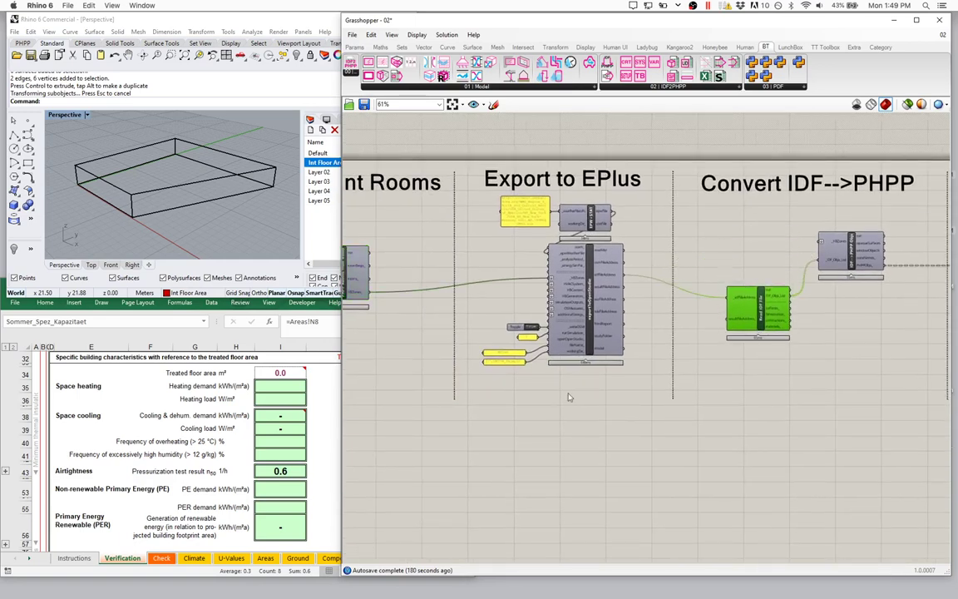
left_click_drag(471, 409, 681, 187)
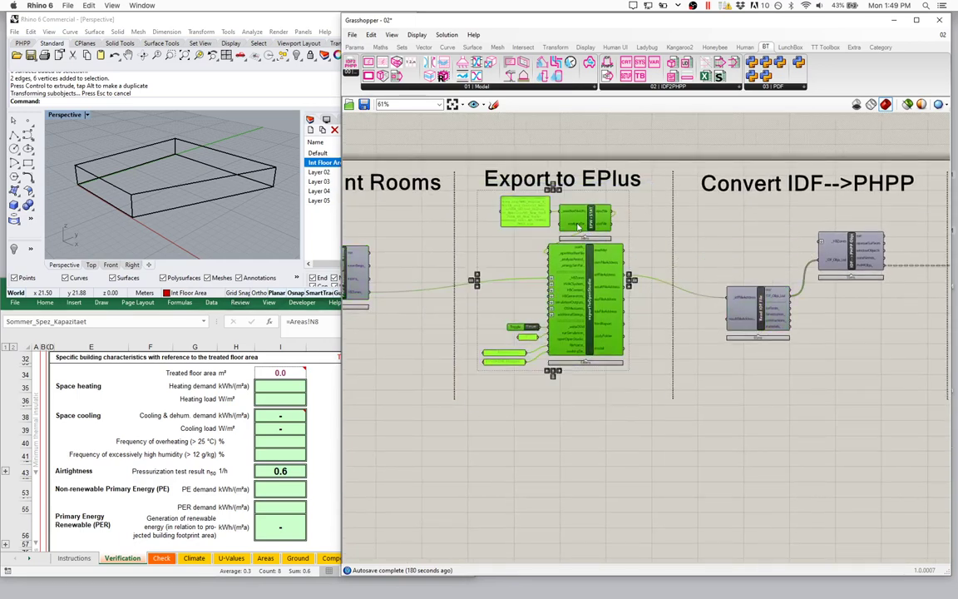
left_click_drag(577, 228, 577, 304)
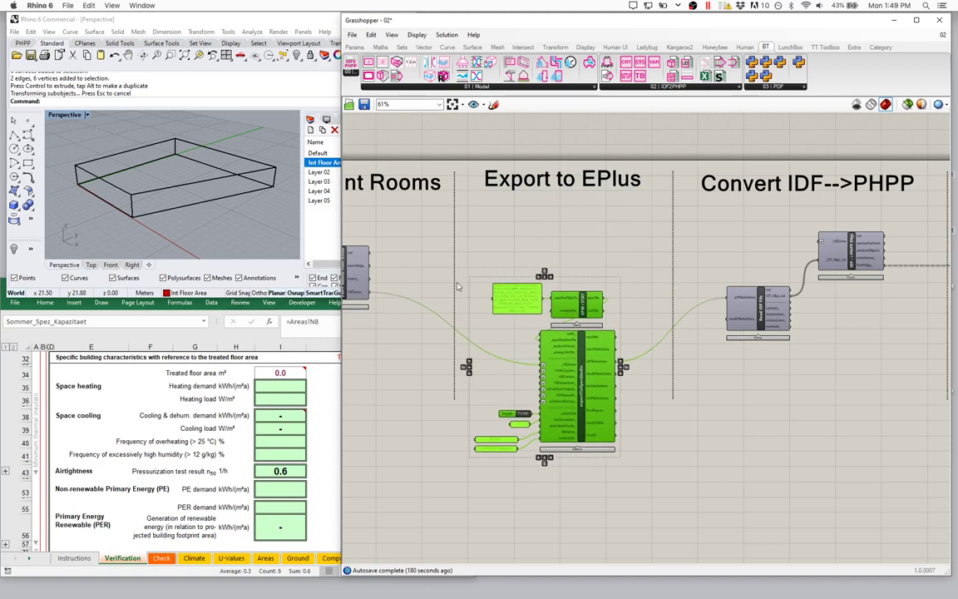
right_click_drag(430, 295, 479, 301)
scroll(479, 300, "up", 1)
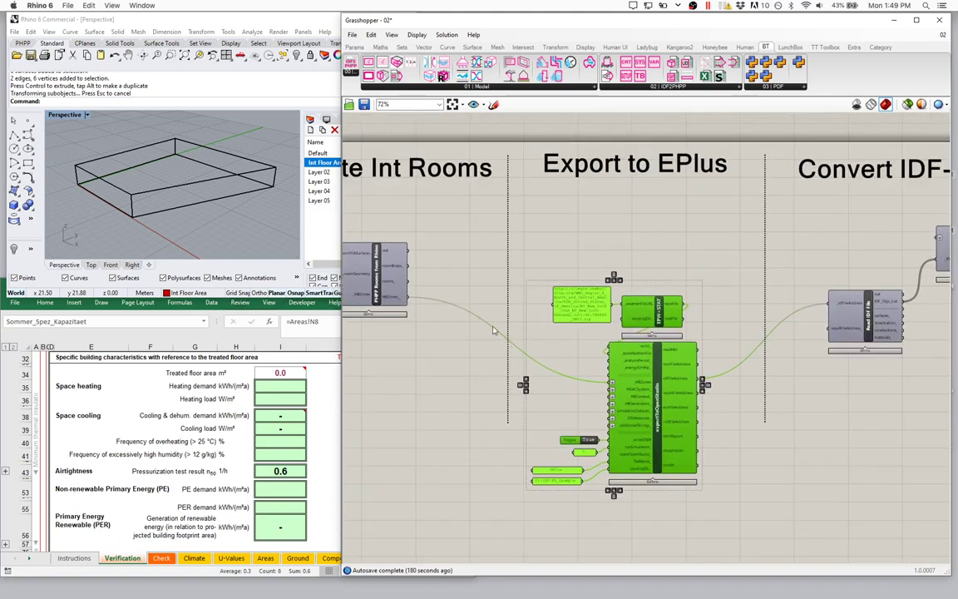
left_click(493, 330)
Add a relay on the HBZones wire and label it 'Honeybee Zones --->'.
double_click(493, 330)
left_click_drag(492, 330, 549, 263)
scroll(549, 263, "up", 3)
right_click(544, 262)
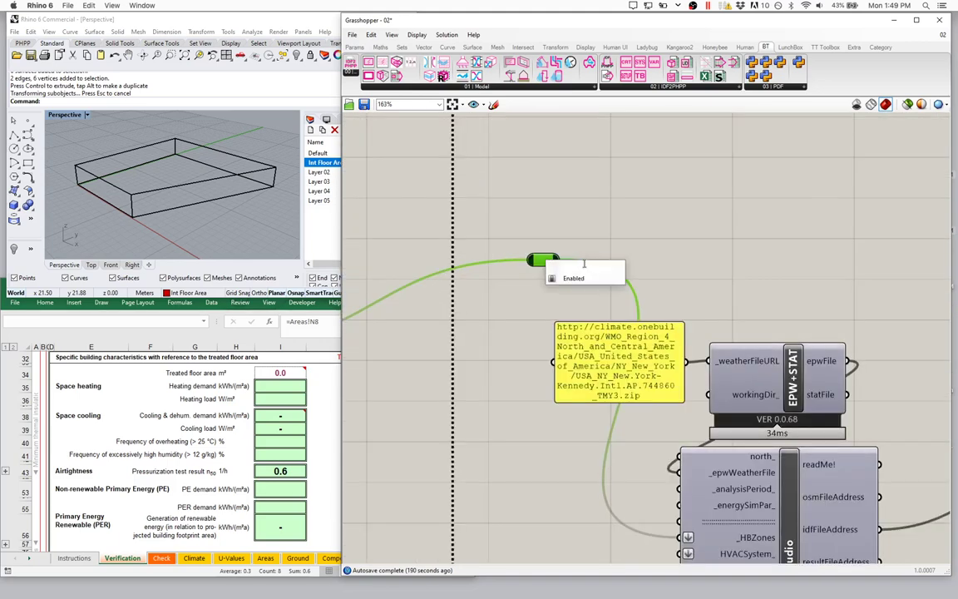
type("Honeybee Zones --->")
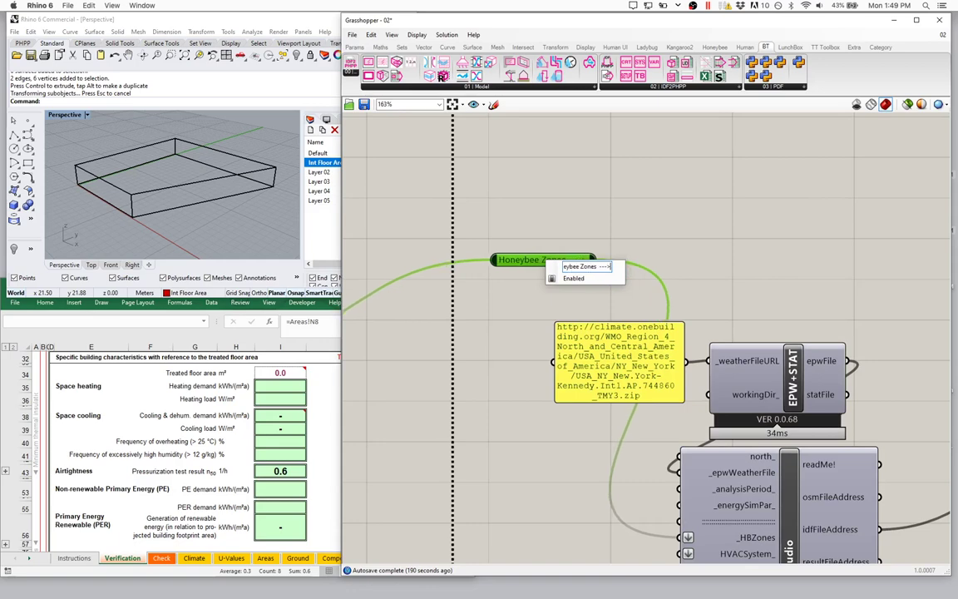
key("Return")
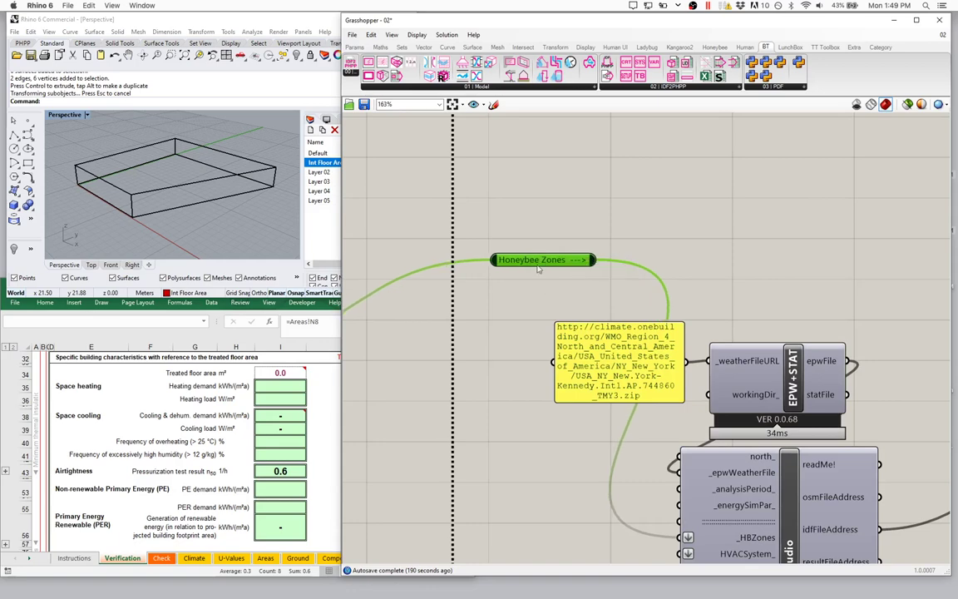
scroll(485, 243, "down", 1)
right_click_drag(343, 319, 586, 310)
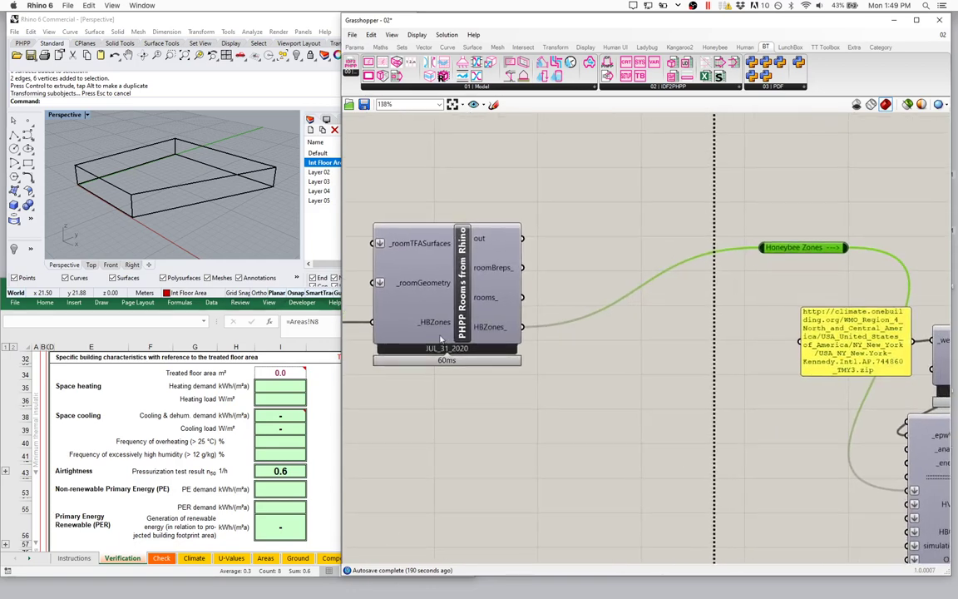
Wire the Honeybee Zones relay into the IDF-->PHPP Obj _HBZones input.
right_click_drag(832, 261, 553, 210)
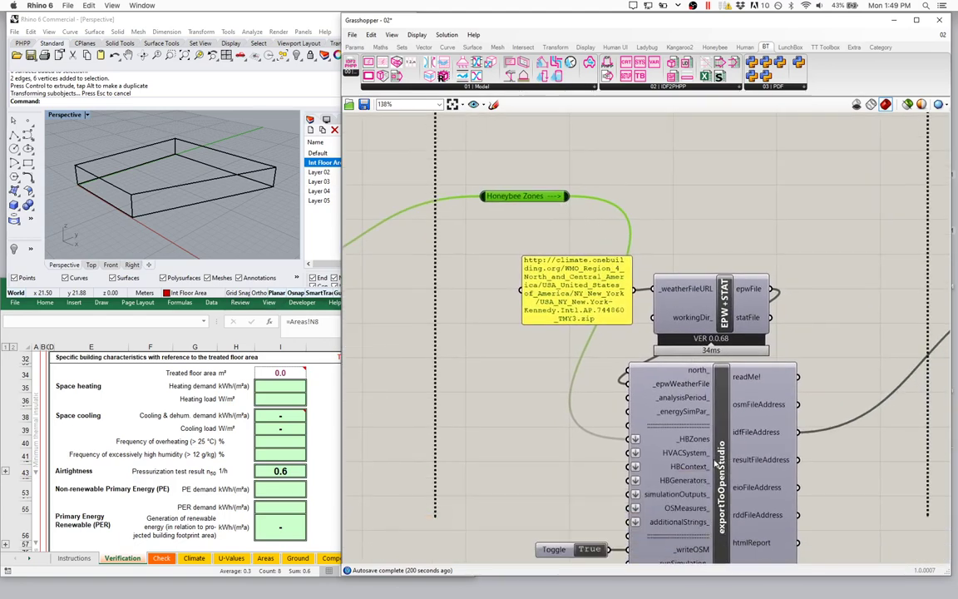
scroll(704, 449, "down", 2)
right_click_drag(821, 370, 620, 370)
left_click_drag(401, 264, 902, 241)
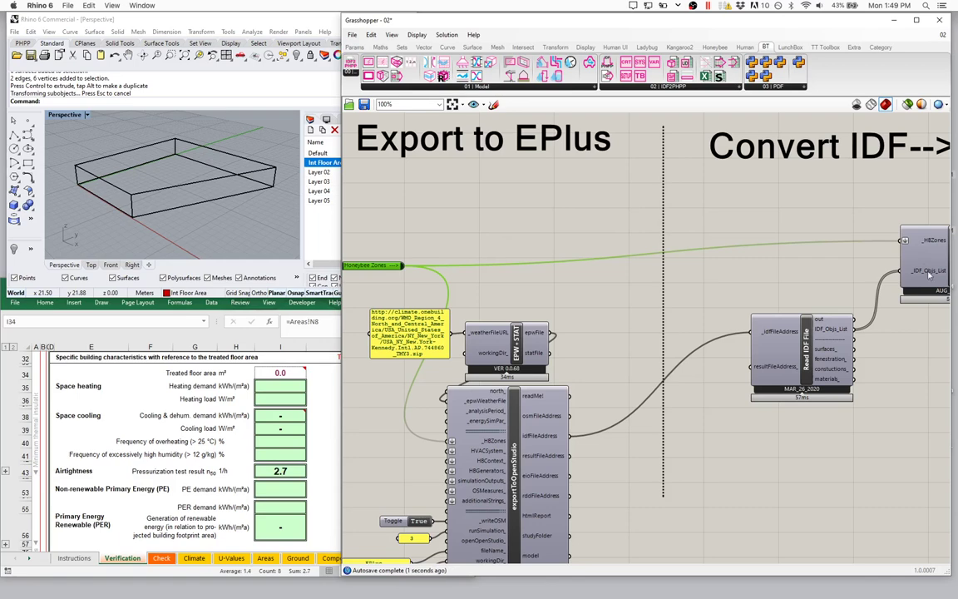
right_click_drag(925, 270, 674, 276)
Reposition the Read IDF File and IDF-->PHPP converter components.
left_click_drag(549, 367, 571, 322)
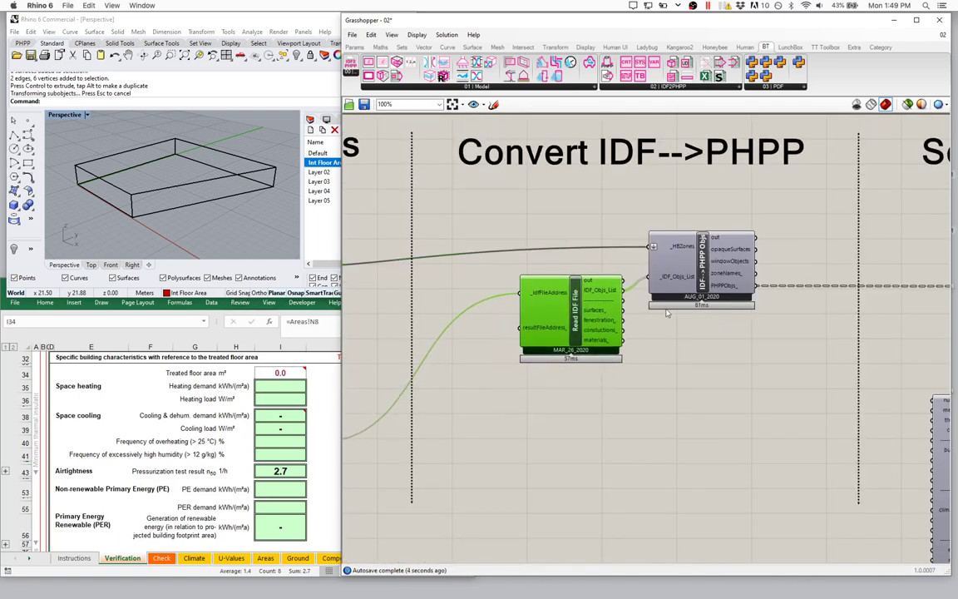
mouse_move(675, 279)
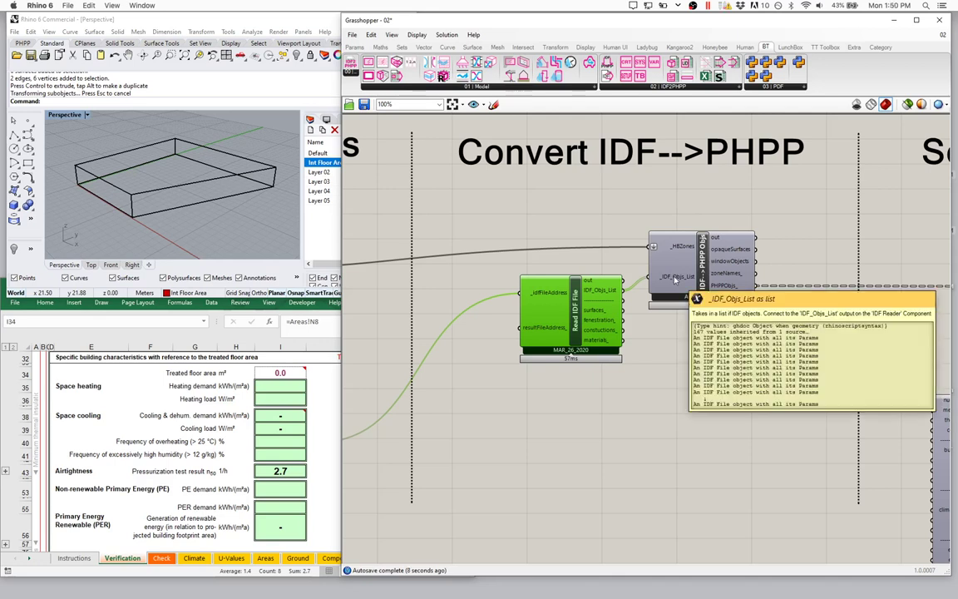
mouse_move(681, 247)
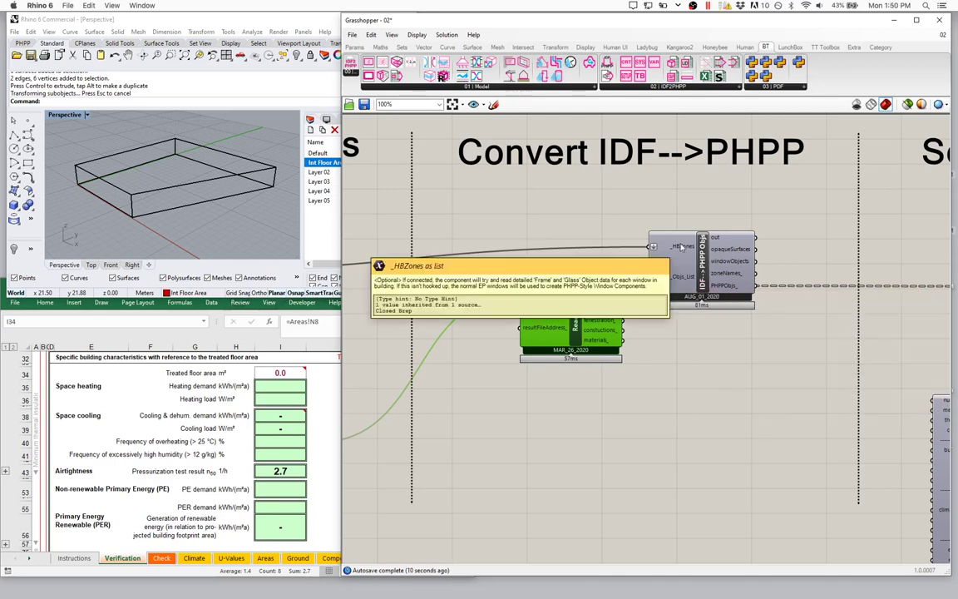
left_click(701, 283)
left_click_drag(701, 283, 697, 279)
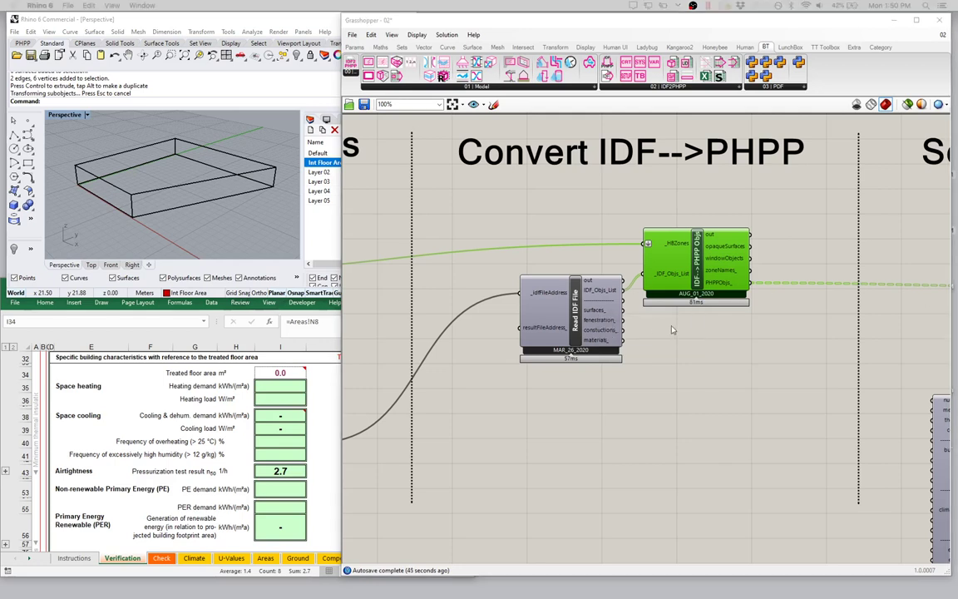
Nudge the converter, then bring up Excel's Areas sheet in a wider window.
right_click_drag(695, 296, 709, 301)
left_click_drag(704, 300, 714, 297)
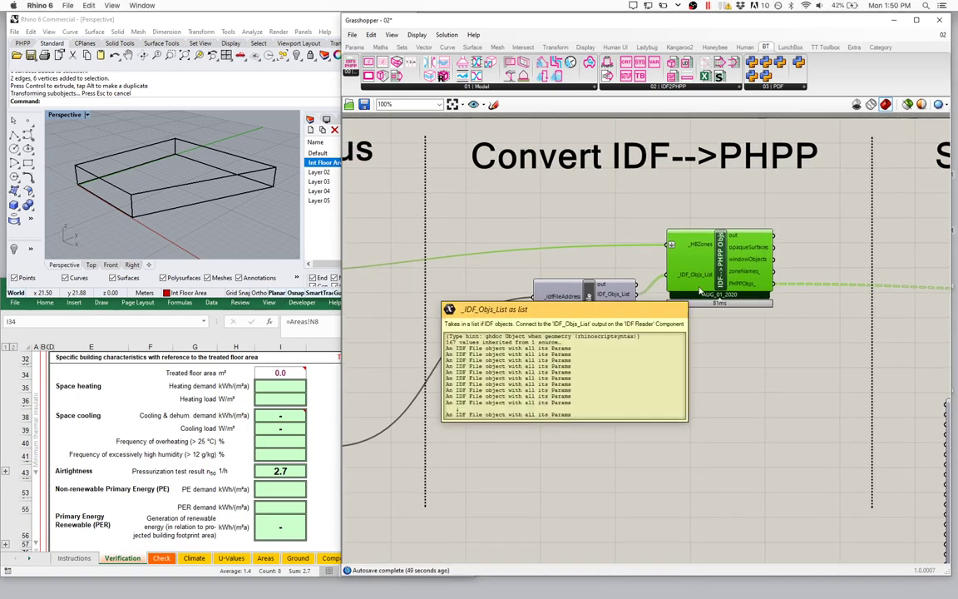
left_click(149, 387)
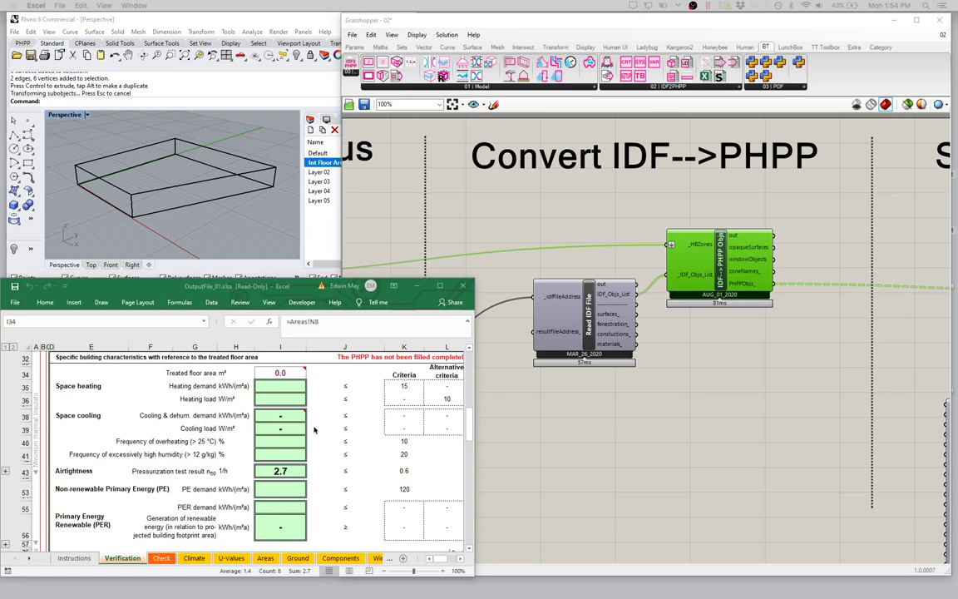
left_click(264, 558)
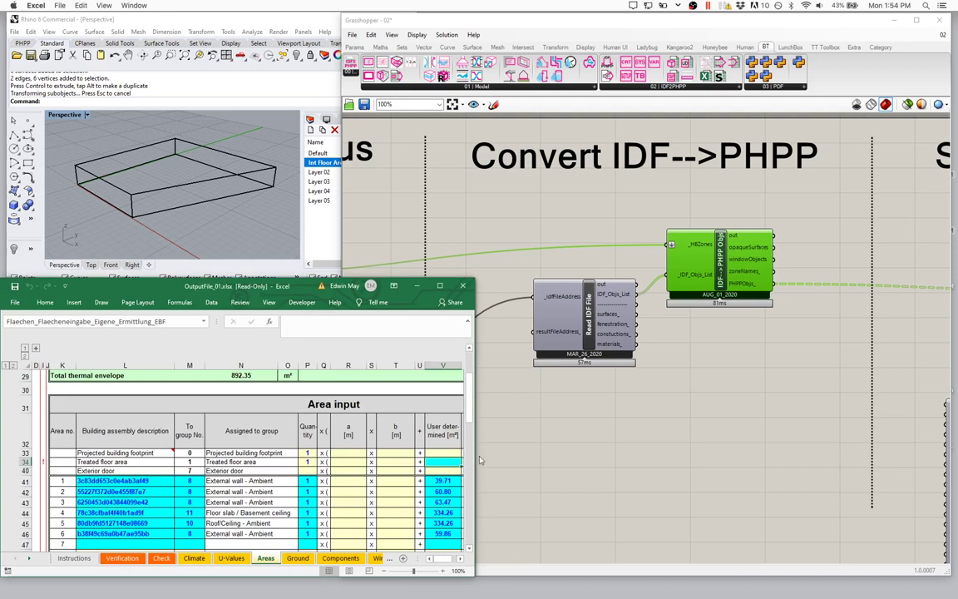
left_click_drag(480, 460, 557, 456)
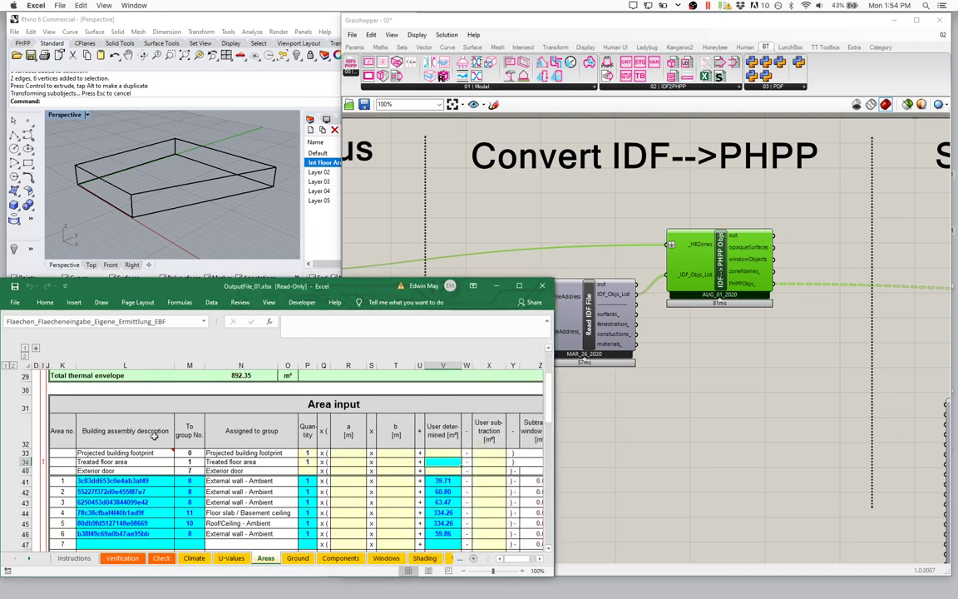
Inspect the empty user-determined cell V34 for Treated floor area, then return to Grasshopper.
left_click(26, 462)
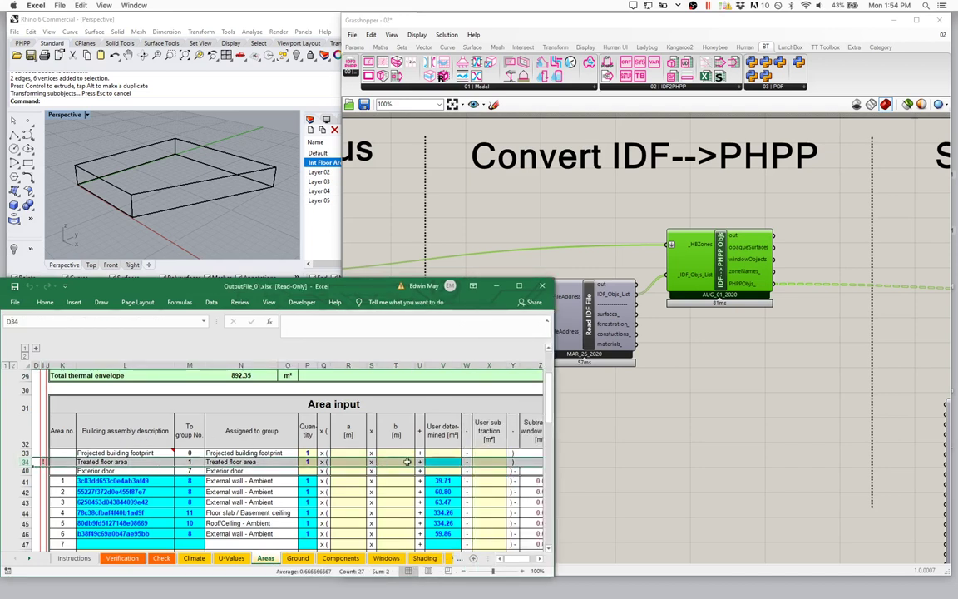
left_click(441, 462)
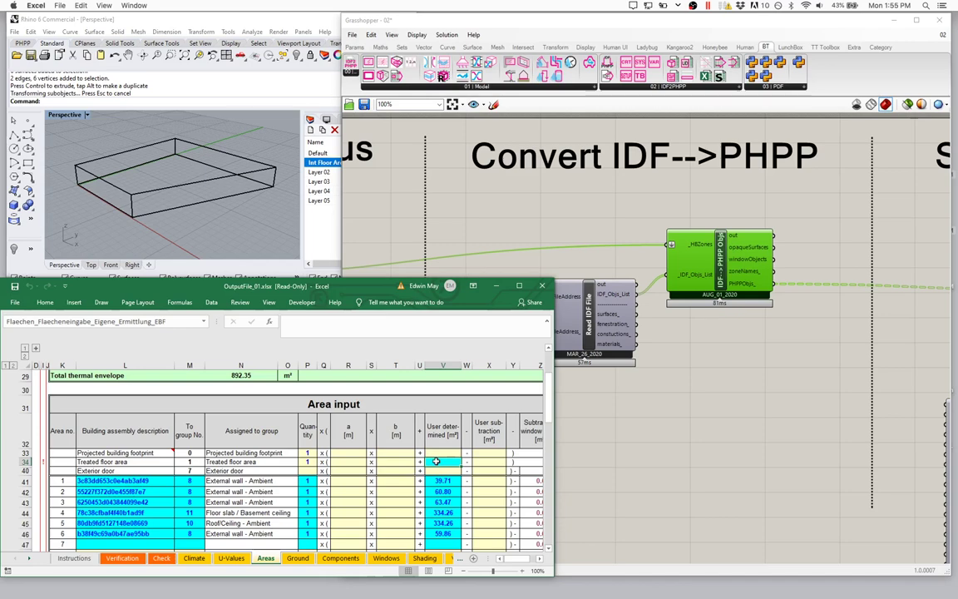
left_click(696, 403)
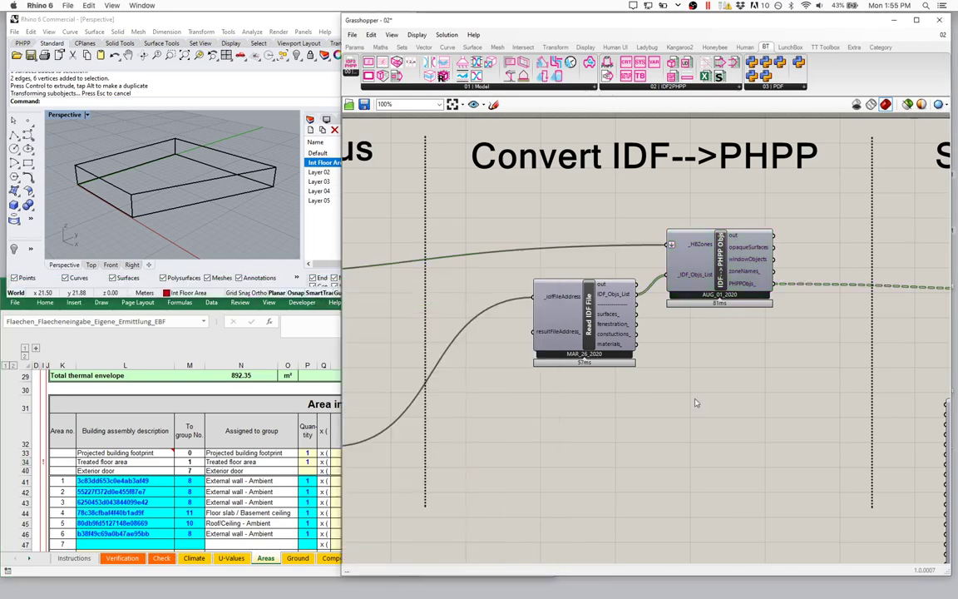
Add a 'From Zone Geometry' text panel and wire it into the Geom component's tfa_ input.
right_click_drag(830, 399, 434, 382)
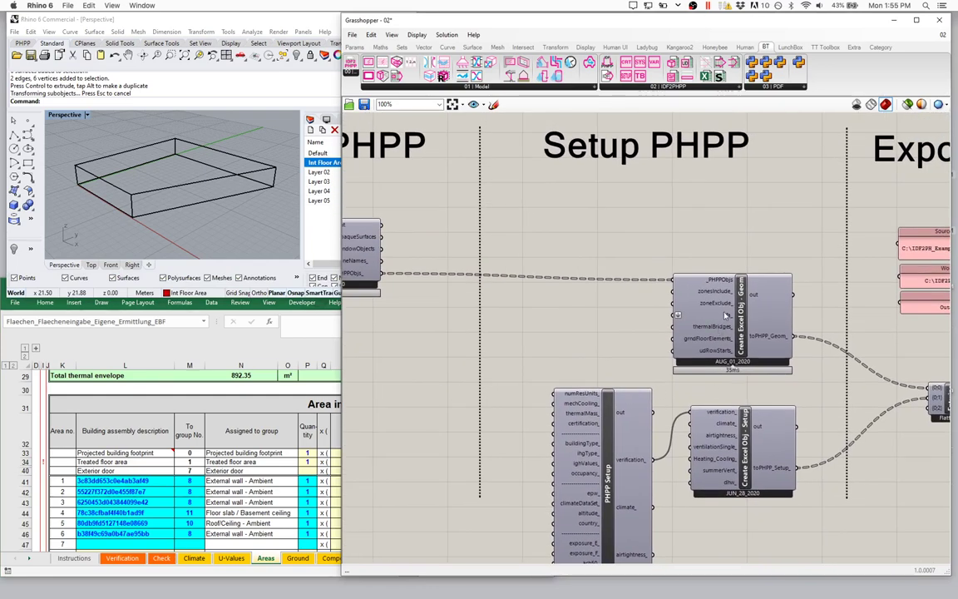
scroll(729, 316, "up", 3)
mouse_move(730, 324)
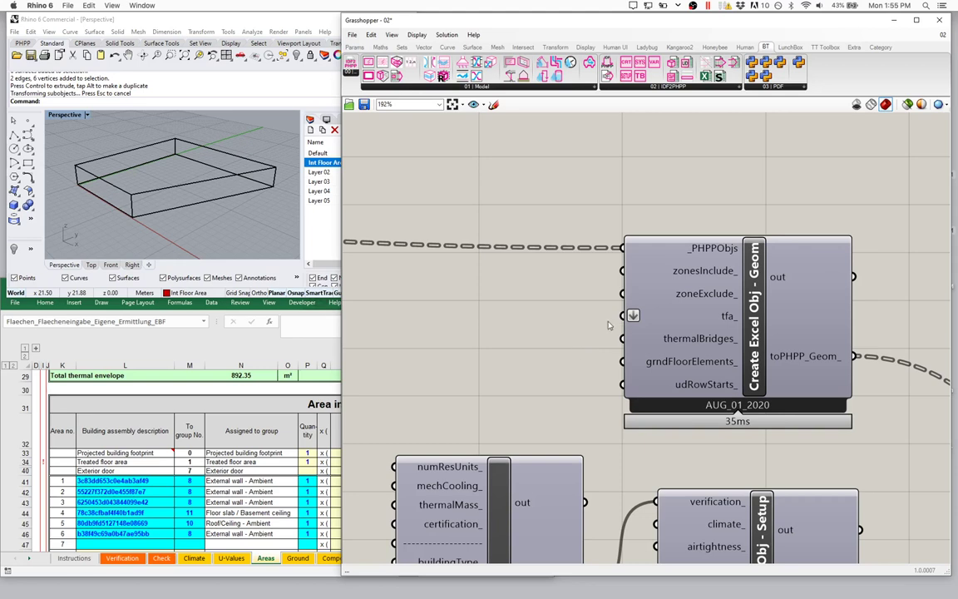
double_click(445, 339)
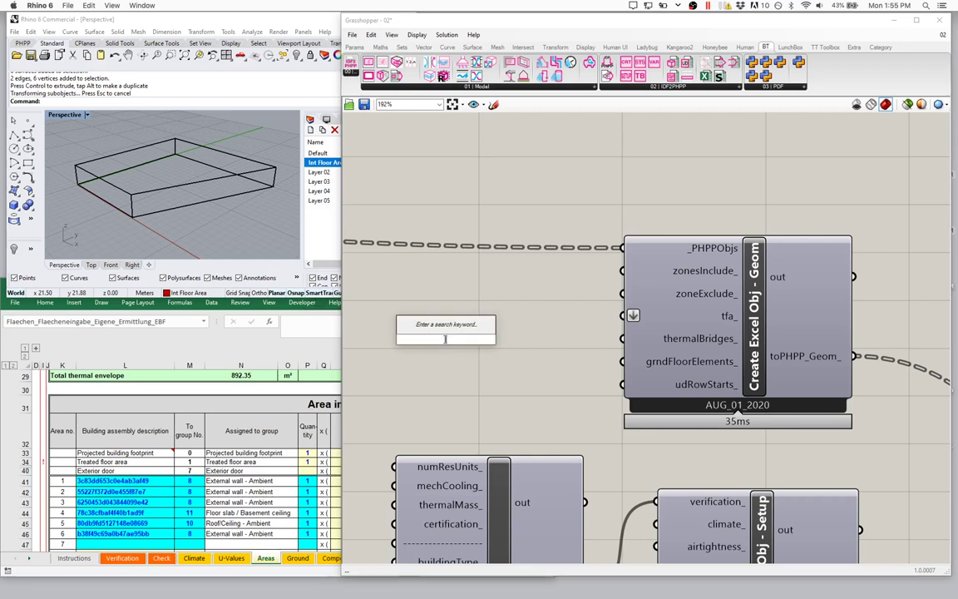
type("\"From Z")
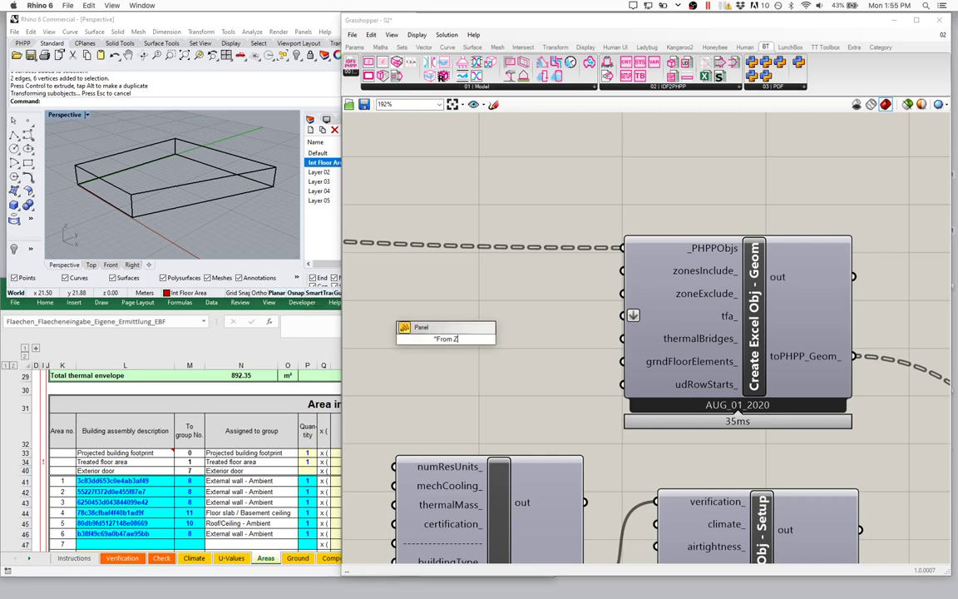
type("one Geometry")
key("Return")
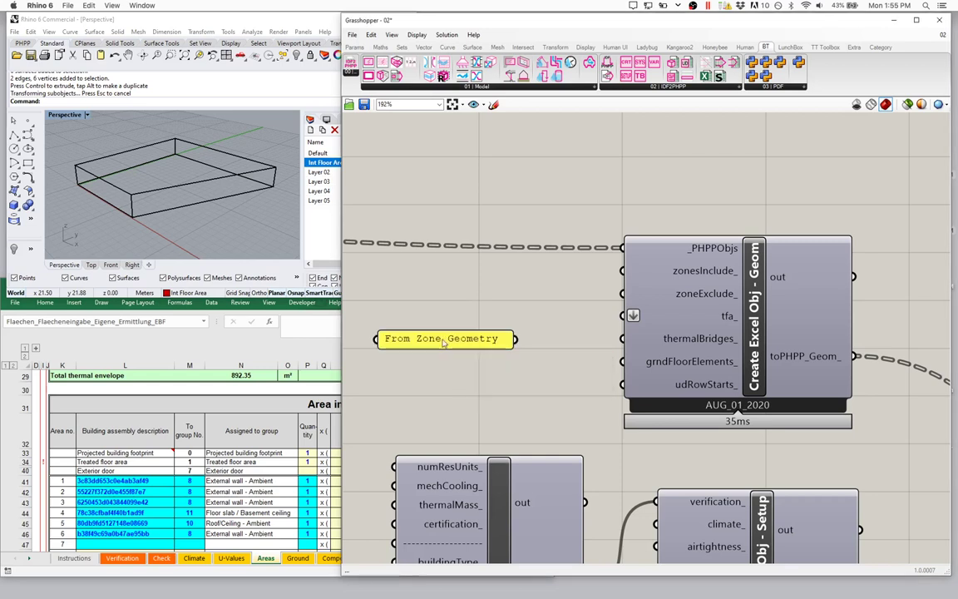
left_click_drag(516, 339, 624, 320)
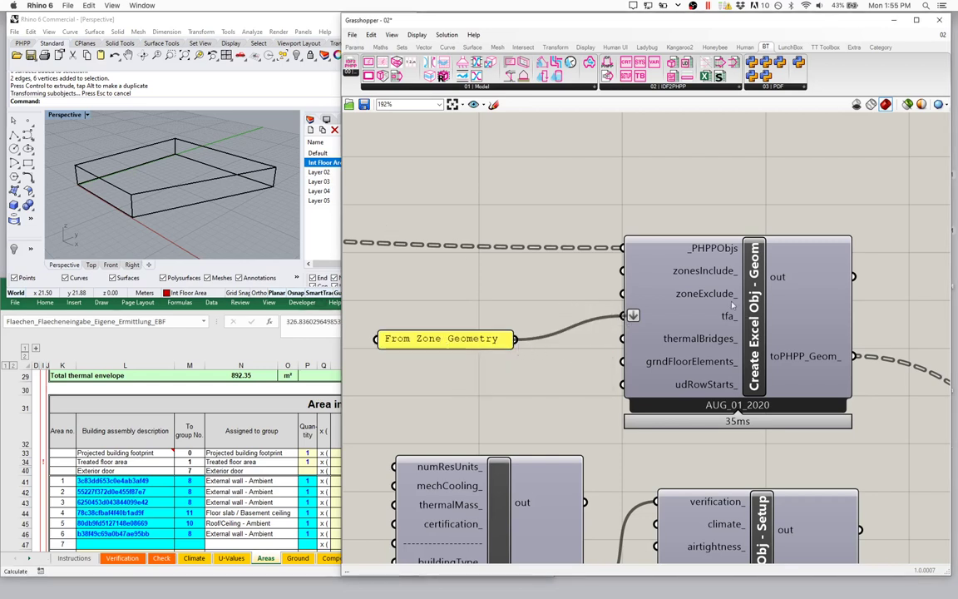
left_click_drag(340, 351, 484, 347)
Check Excel's treated floor area at V34 and rearrange windows to reveal the From Zone Geometry panel.
left_click(446, 469)
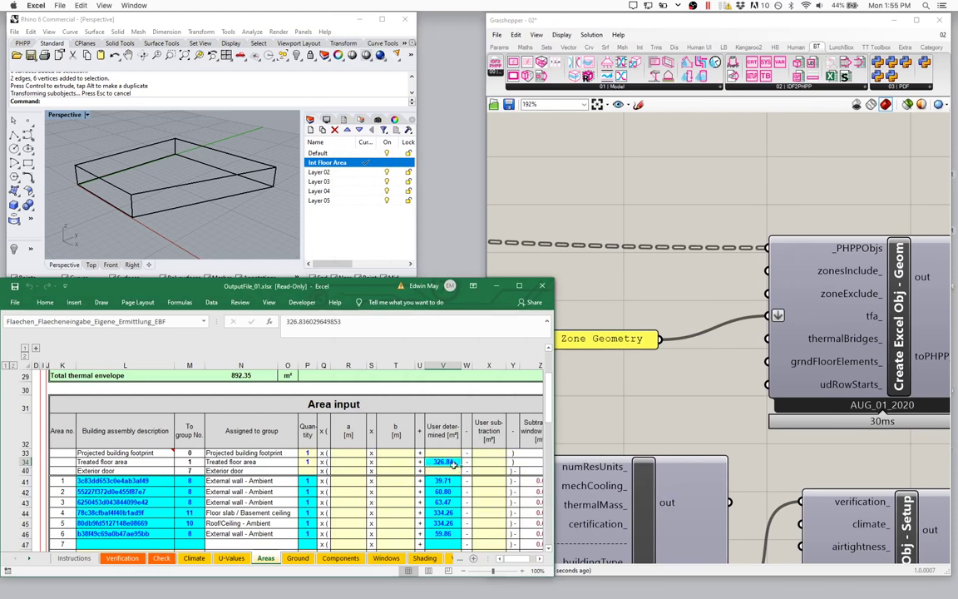
left_click_drag(554, 332, 479, 331)
left_click_drag(597, 339, 684, 314)
right_click_drag(695, 340, 632, 337)
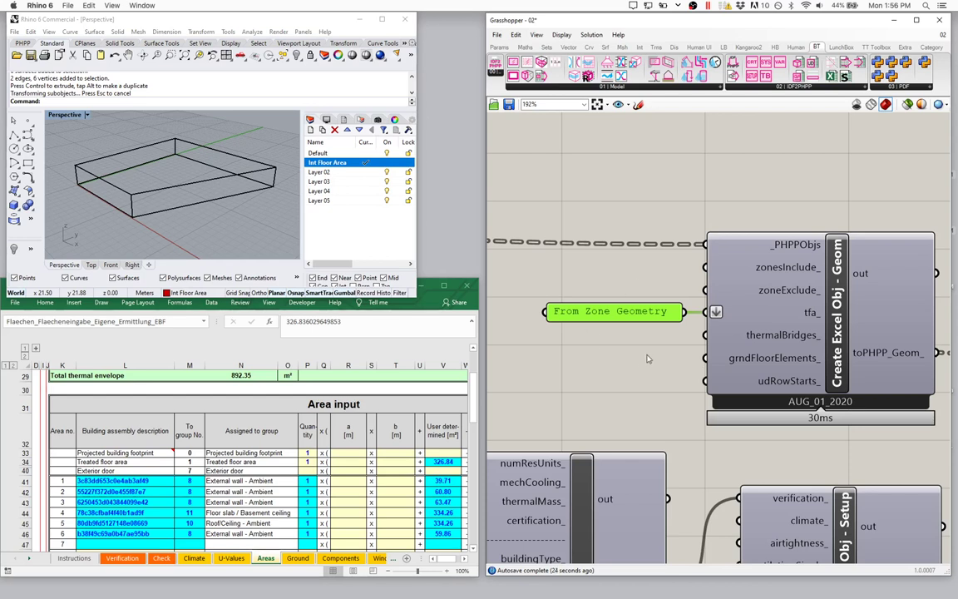
Drag a room box edge along X in Rhino, raising treated floor area to 421.13.
left_click(121, 231)
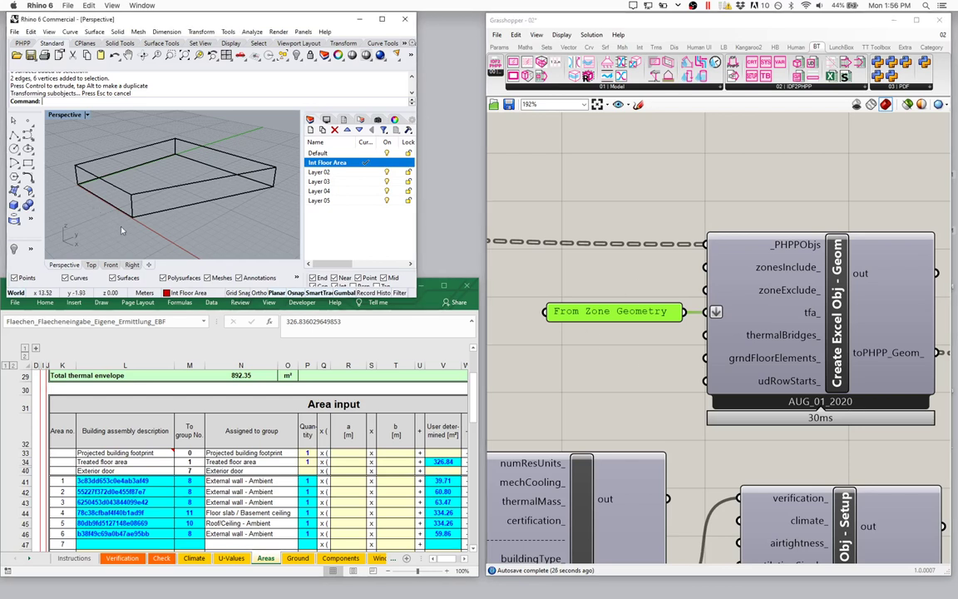
left_click(133, 204, "ctrl+shift")
right_click_drag(136, 209, 204, 232)
left_click_drag(204, 234, 289, 244)
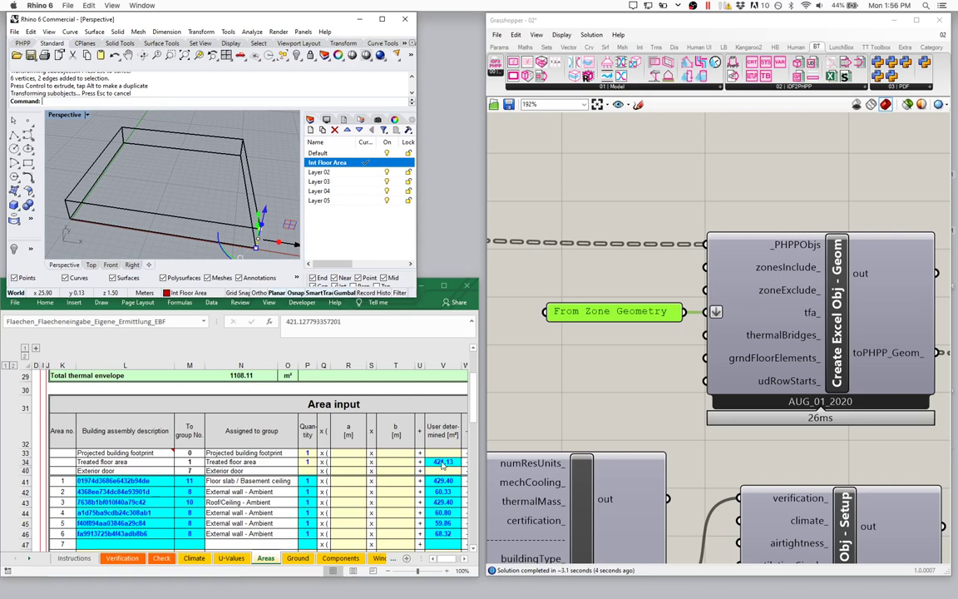
Inspect the Create Int Rooms component within the Grasshopper definition.
scroll(578, 358, "down", 5)
right_click_drag(578, 362, 802, 338)
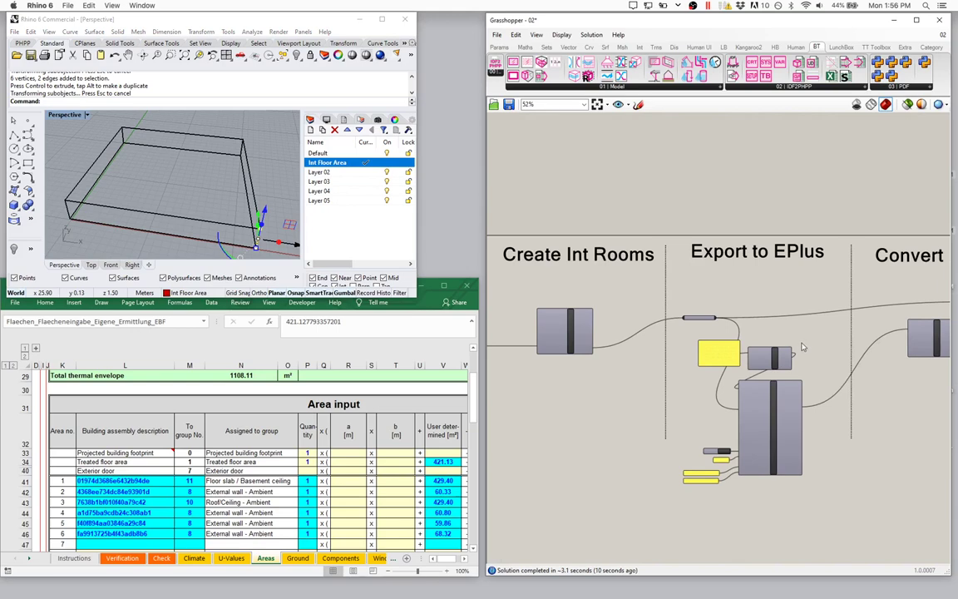
scroll(574, 335, "up", 4)
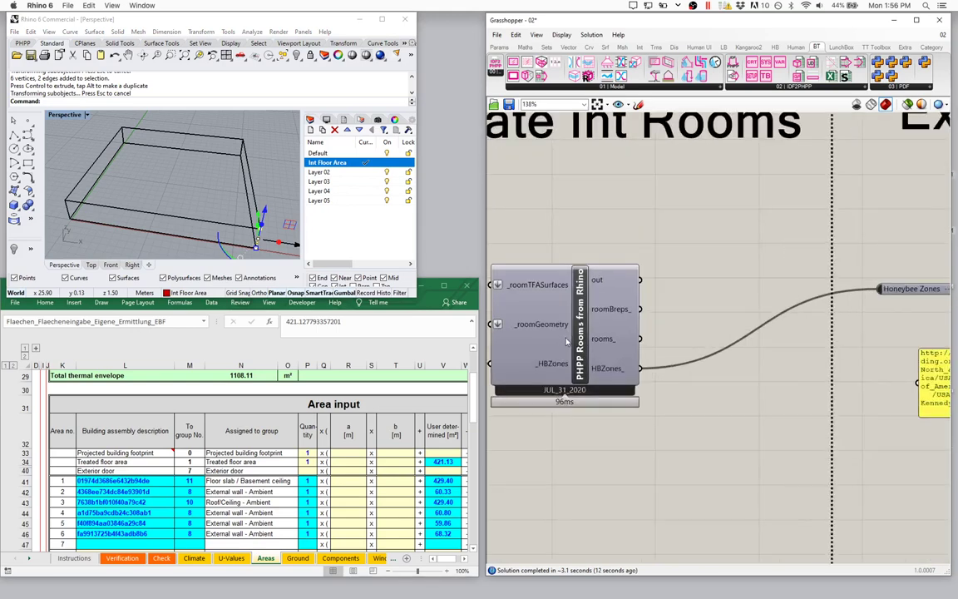
right_click_drag(580, 350, 706, 348)
scroll(737, 347, "down", 1)
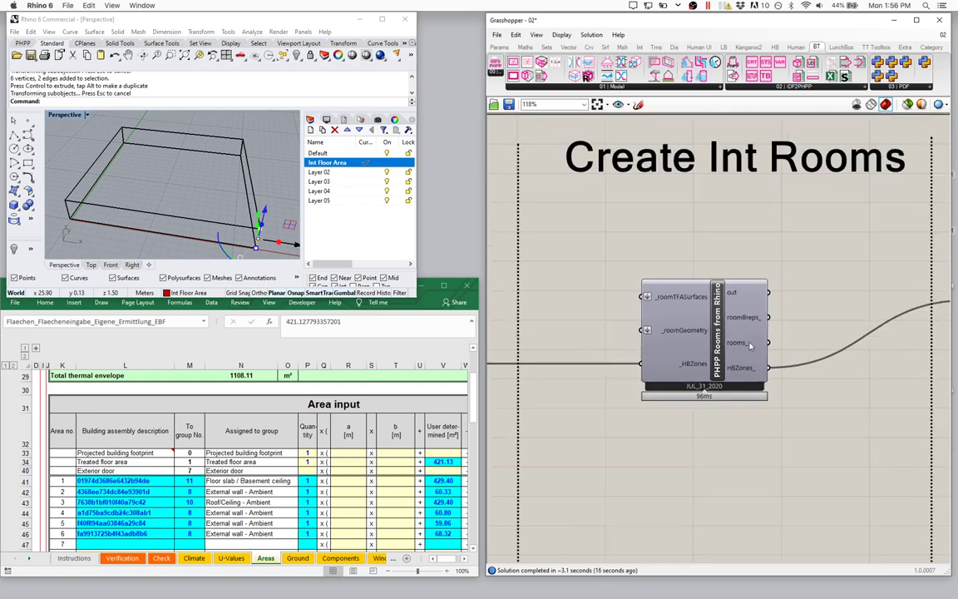
mouse_move(747, 345)
Undo the two box edge moves in Rhino, restoring 396.40 treated floor area.
left_click_drag(417, 200, 479, 200)
scroll(243, 163, "up", 3)
right_click_drag(243, 163, 152, 161)
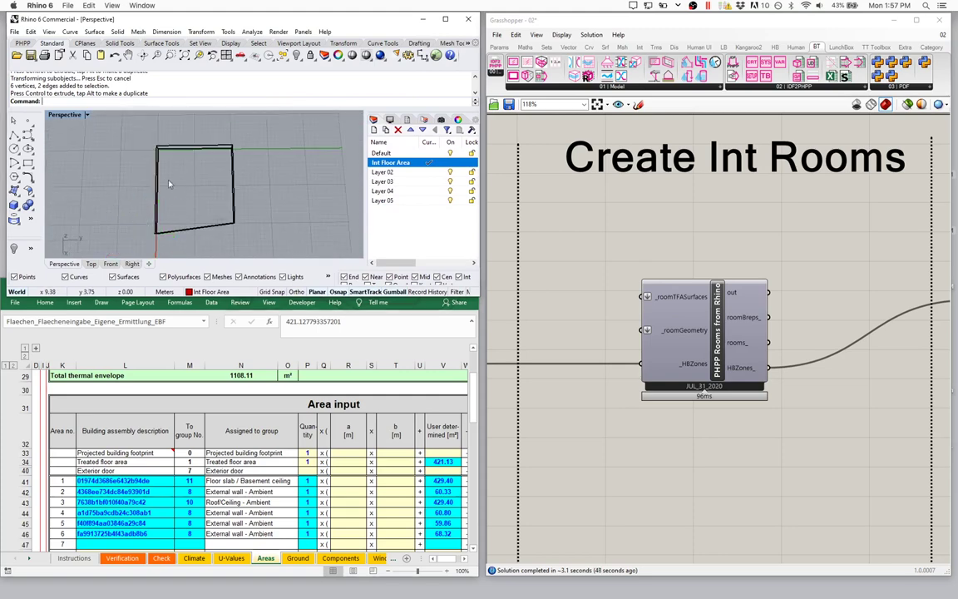
left_click(30, 32)
left_click(39, 43)
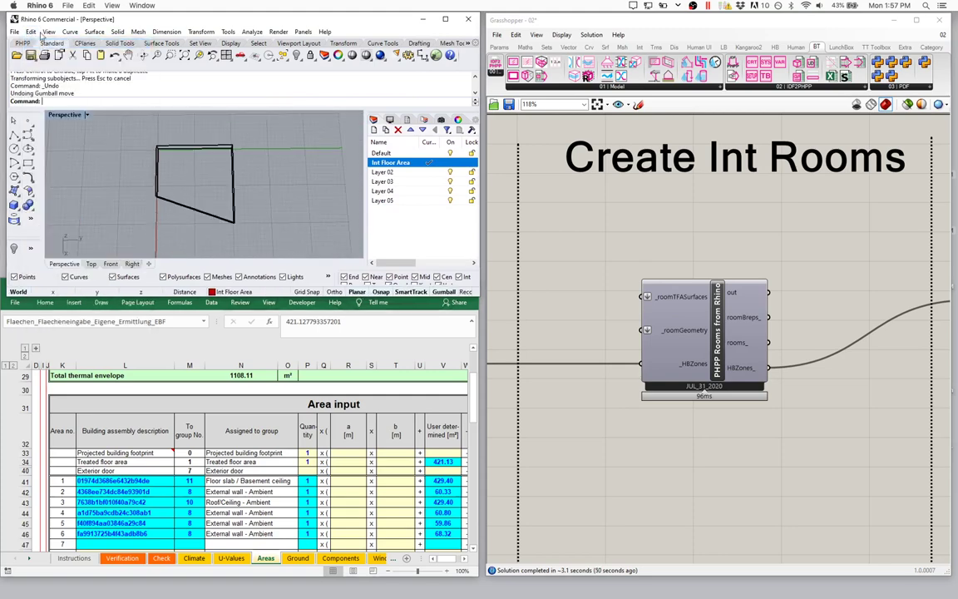
left_click(32, 35)
left_click(46, 42)
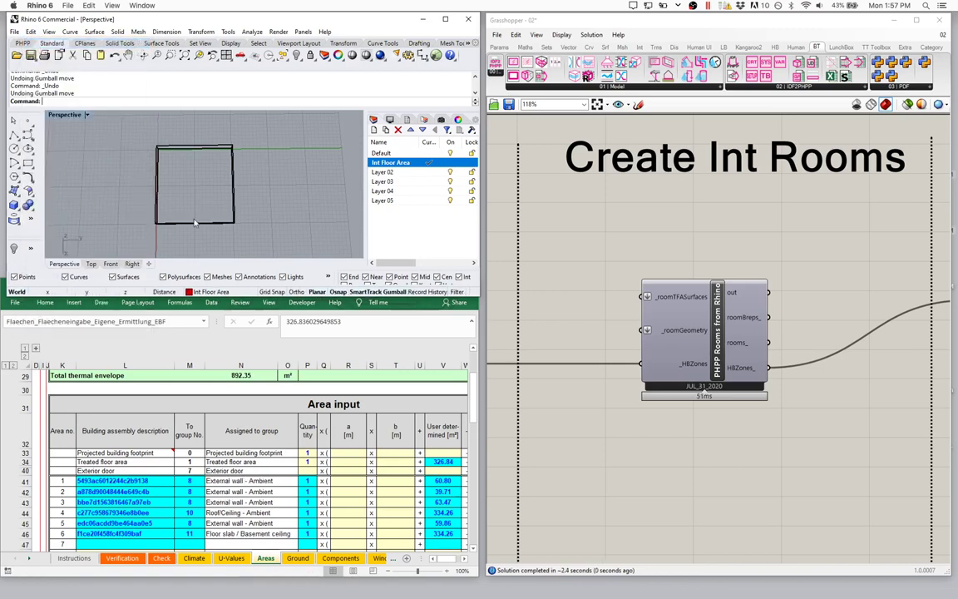
right_click_drag(203, 176, 232, 193)
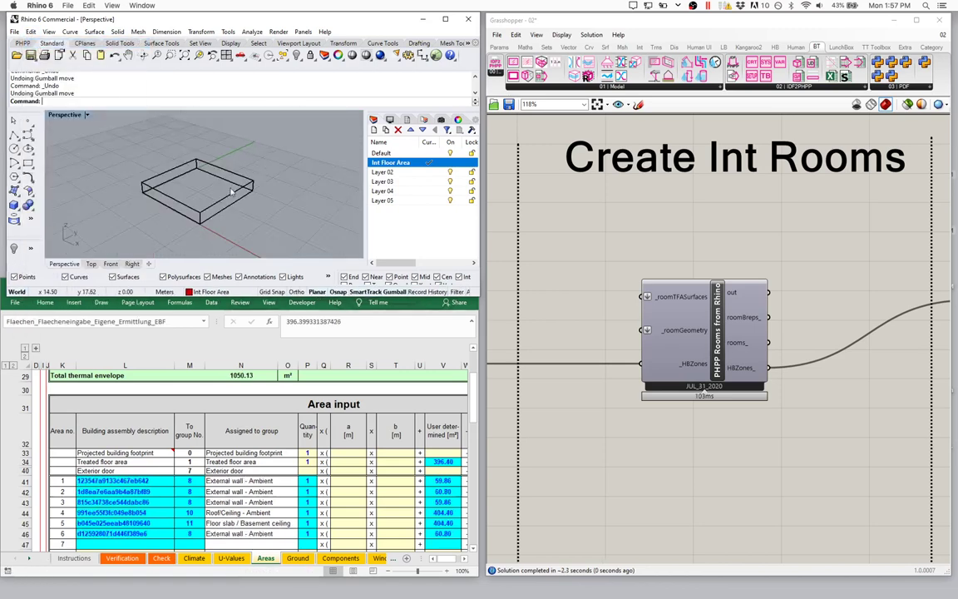
scroll(232, 193, "up", 3)
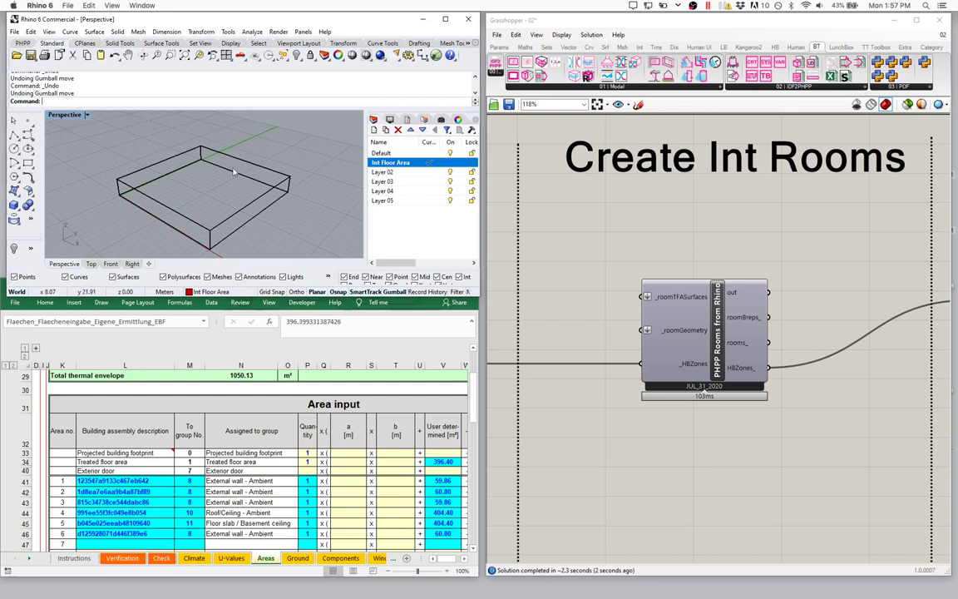
Draw the first rectangular planar floor surface in the maximized Top view.
double_click(67, 116)
double_click(50, 108)
scroll(211, 168, "down", 2)
scroll(210, 168, "up", 3)
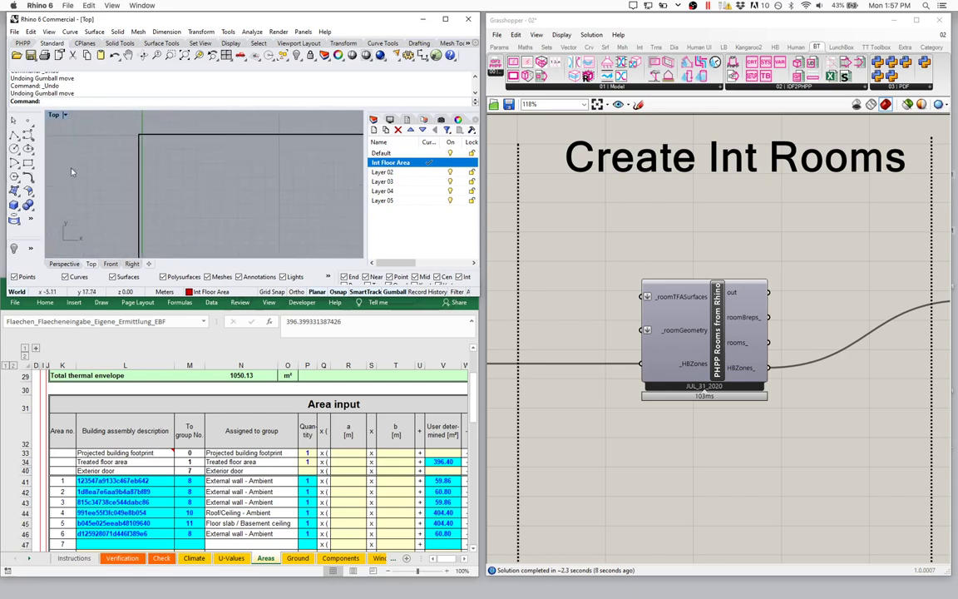
left_click(15, 192)
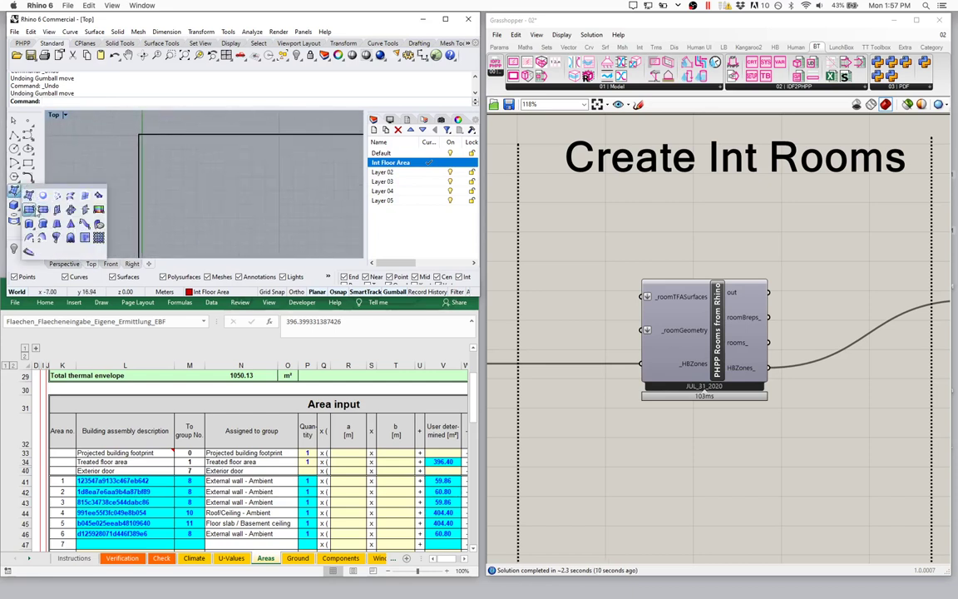
left_click(30, 210)
left_click(141, 134)
scroll(170, 166, "down", 1)
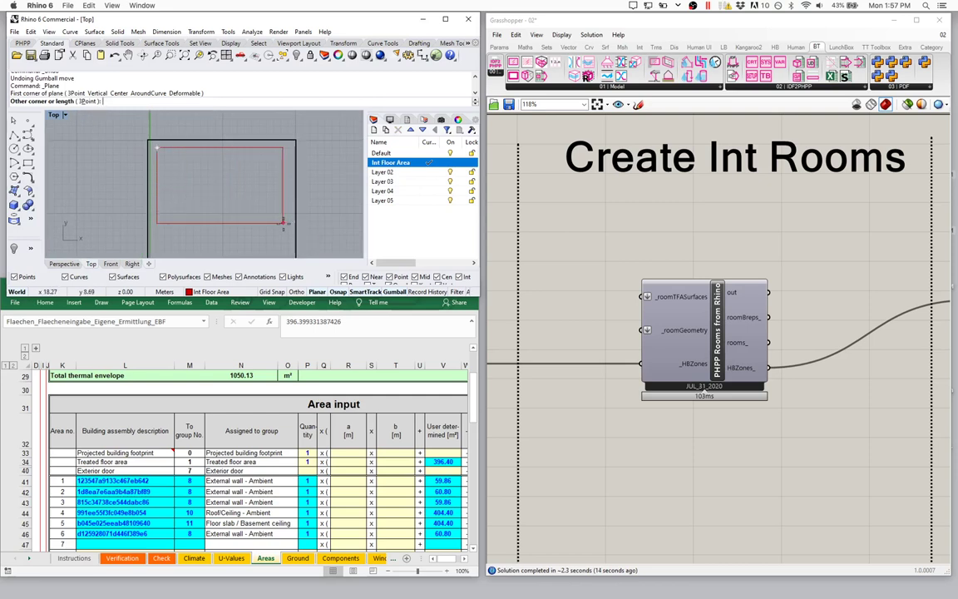
left_click(283, 222)
Draw three more rectangular floor surfaces dividing the room box footprint into rooms.
right_click_drag(161, 232, 164, 159)
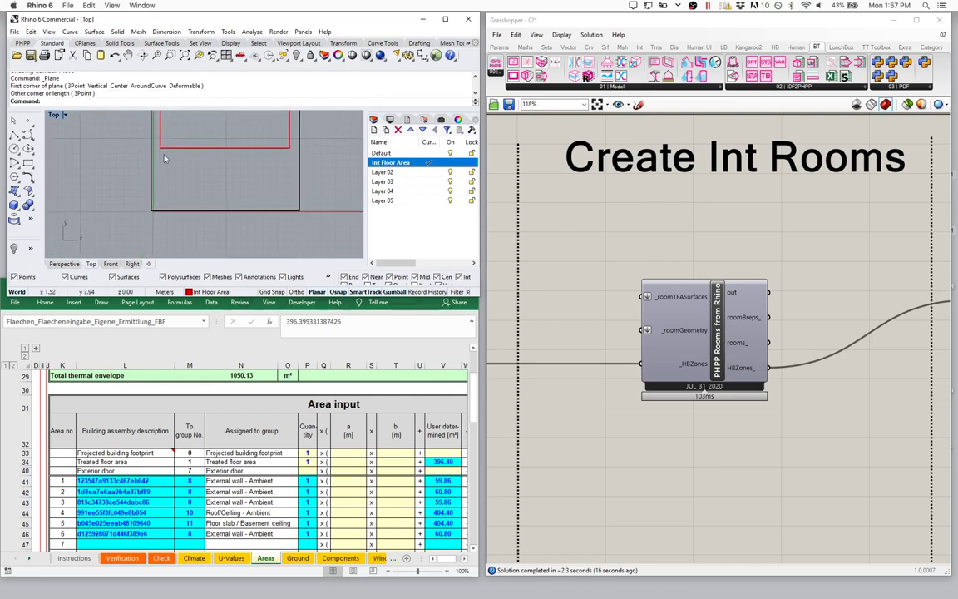
right_click(165, 158)
left_click(161, 157)
scroll(161, 157, "up", 1)
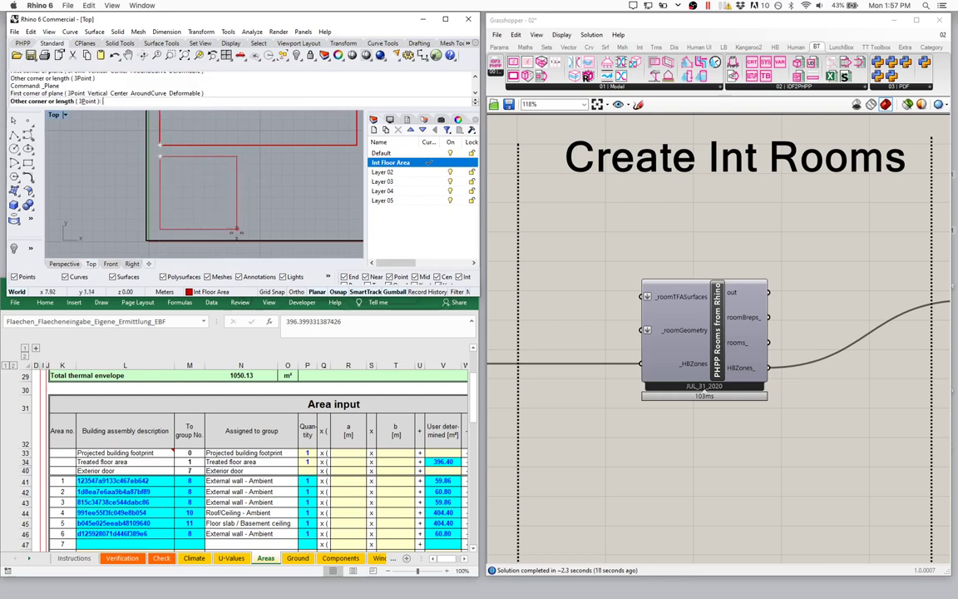
scroll(237, 230, "up", 1)
scroll(243, 232, "down", 1)
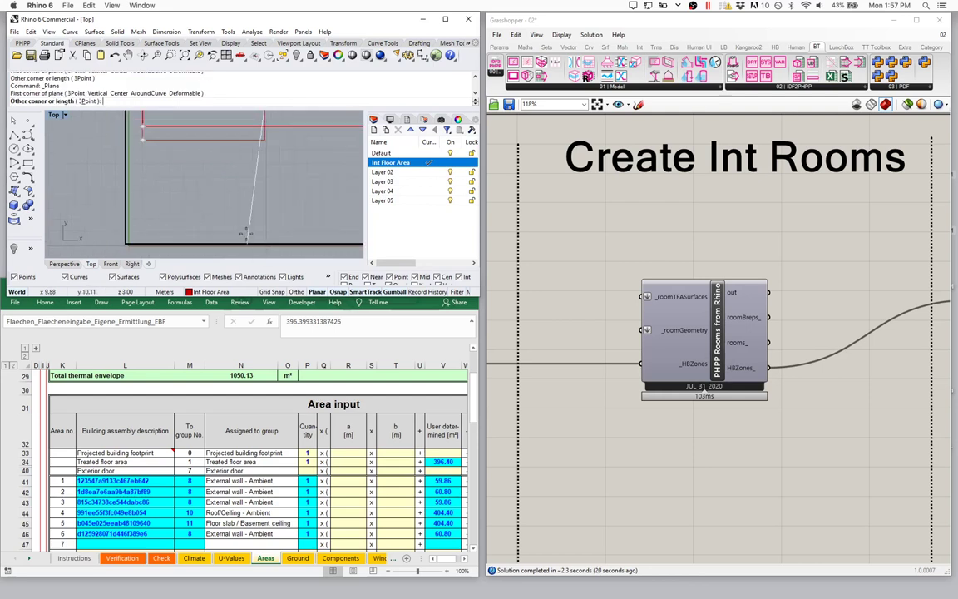
left_click(247, 237)
right_click(233, 125)
left_click(261, 139)
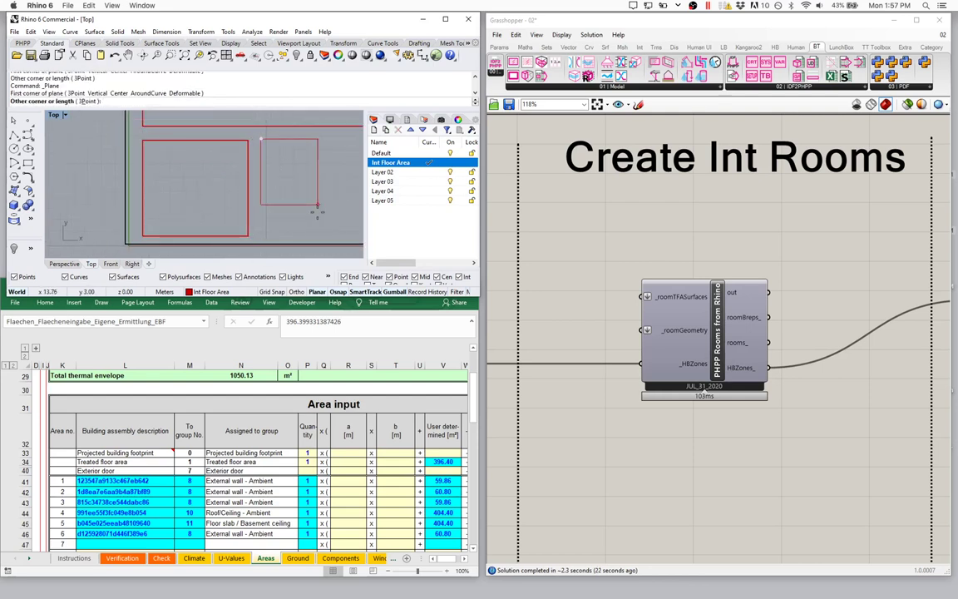
left_click(316, 219)
right_click_drag(343, 197, 245, 188)
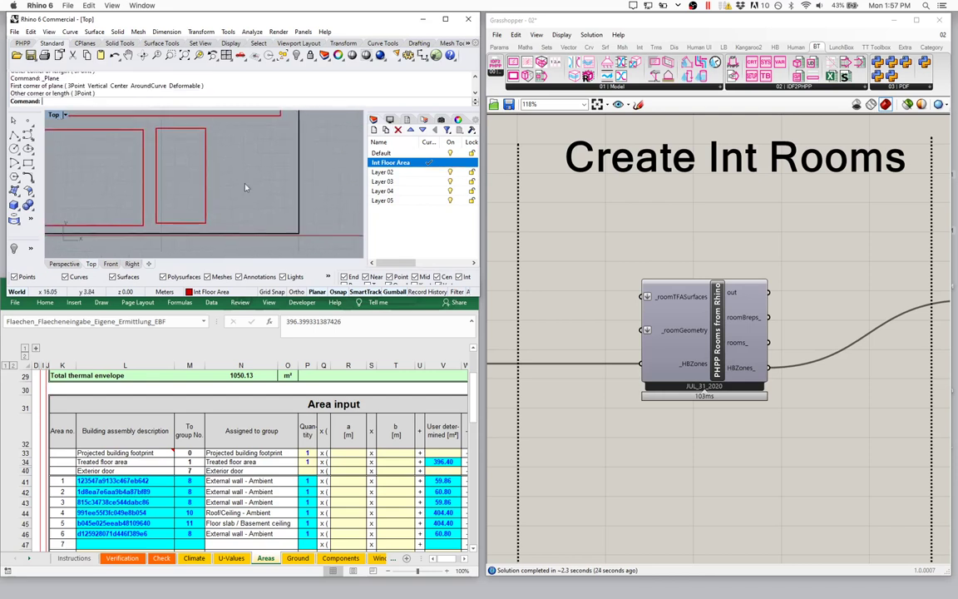
right_click(212, 131)
left_click(215, 129)
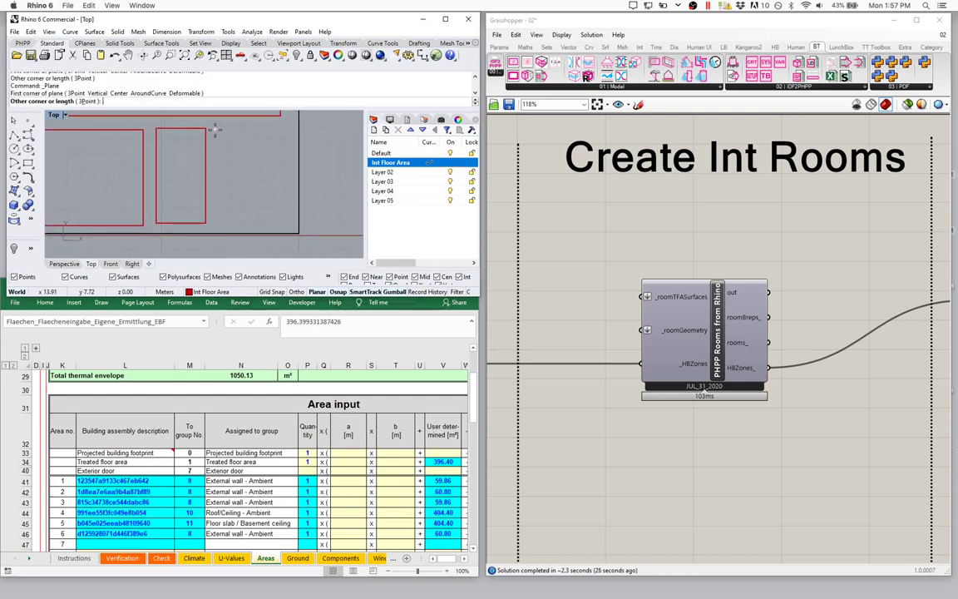
left_click(291, 226)
scroll(268, 203, "down", 3)
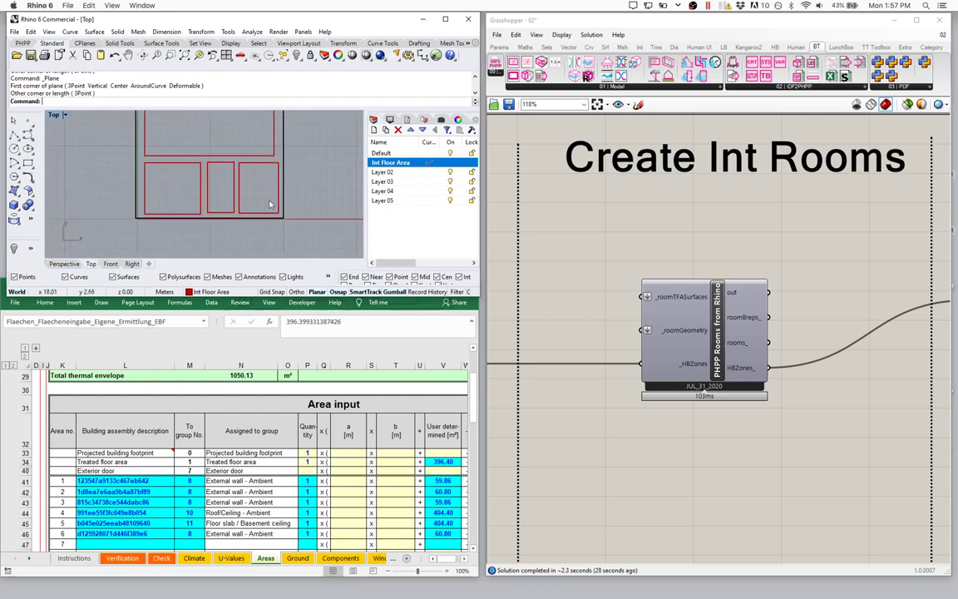
right_click_drag(199, 124, 212, 155)
scroll(235, 170, "down", 2)
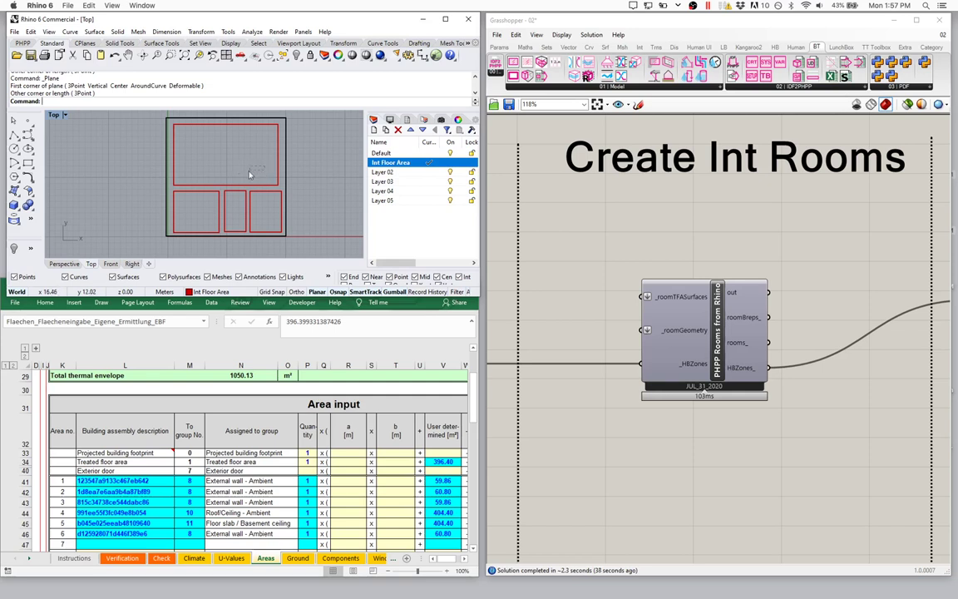
Select all four floor surfaces and view them top-down in a maximized Perspective viewport.
key("ctrl+a")
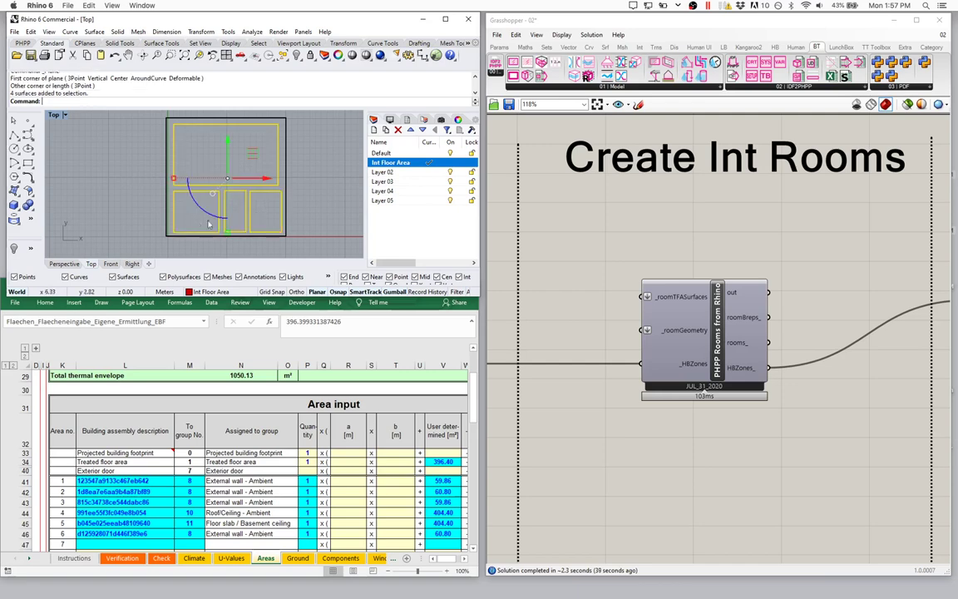
double_click(59, 116)
double_click(224, 115)
right_click_drag(151, 219, 183, 199)
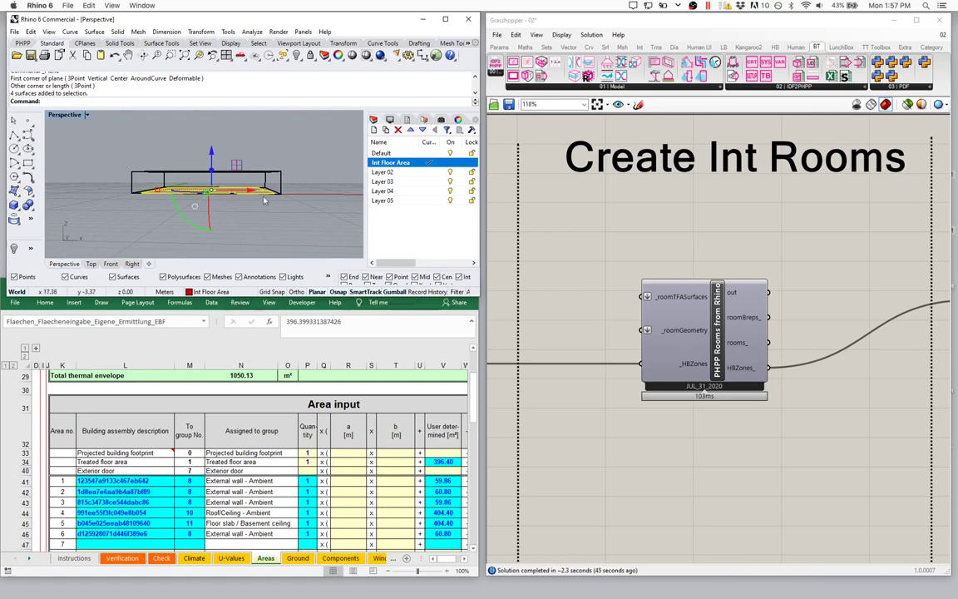
right_click_drag(183, 198, 158, 210)
right_click_drag(154, 168, 278, 175)
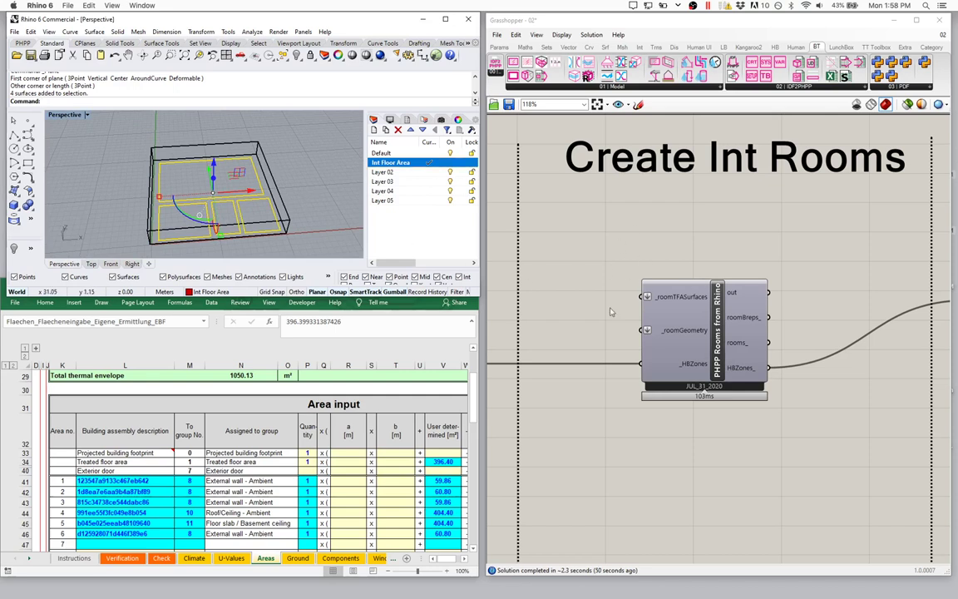
left_click_drag(664, 312, 713, 303)
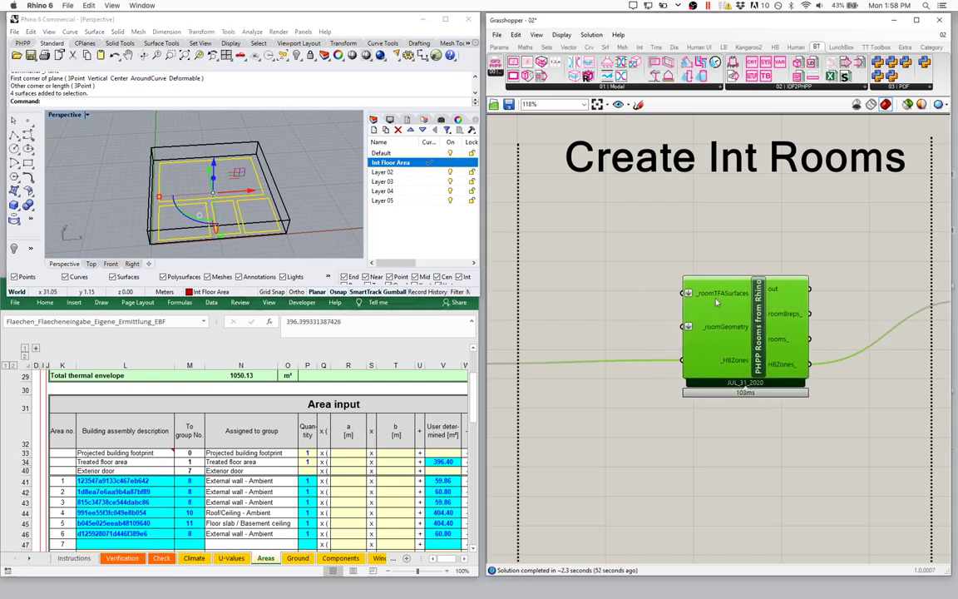
Add a Geometry Pipeline filtered to layer 'Int Floor Area' and Brep geometry.
double_click(532, 227)
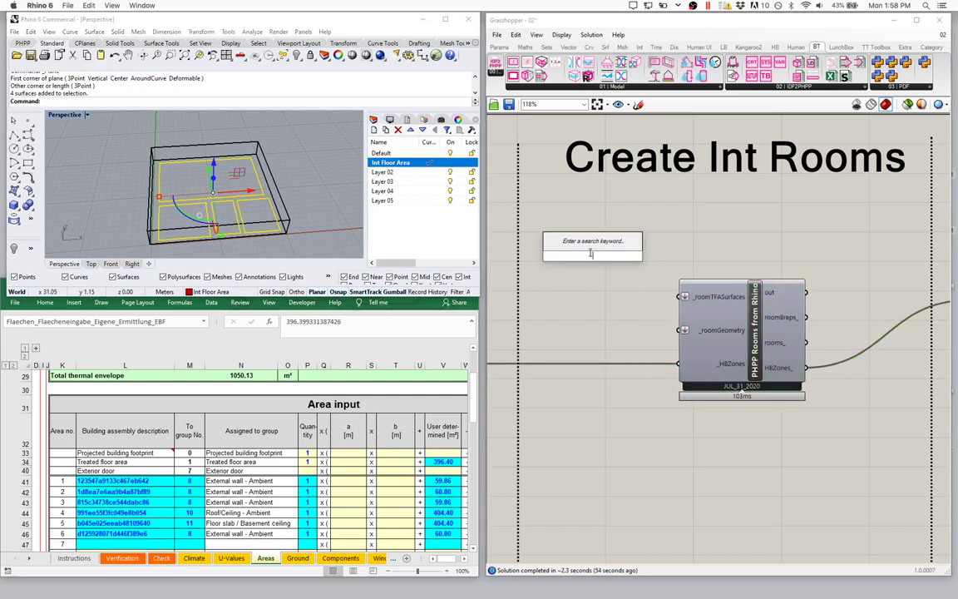
type("boep")
key("Return")
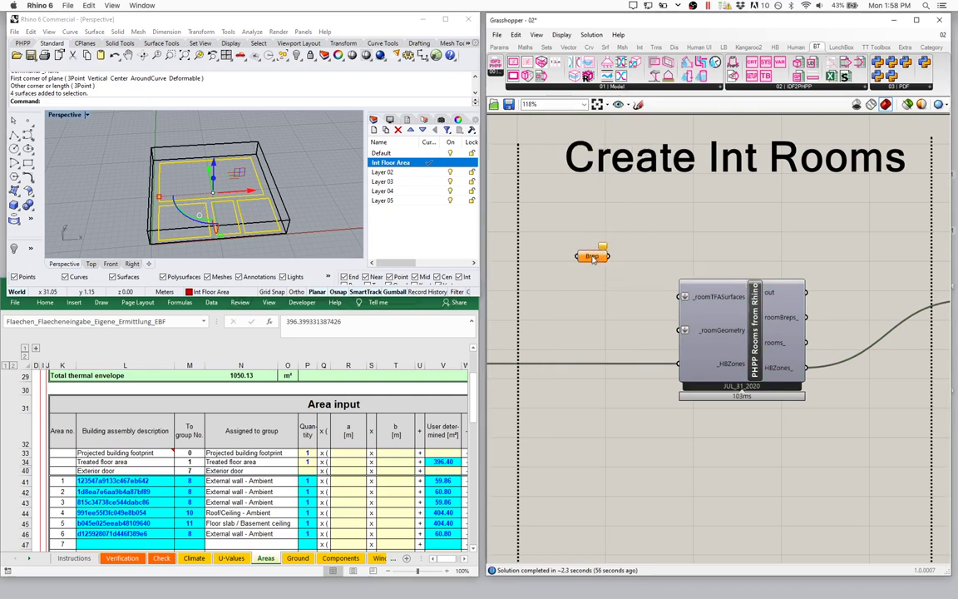
double_click(581, 225)
type("pip")
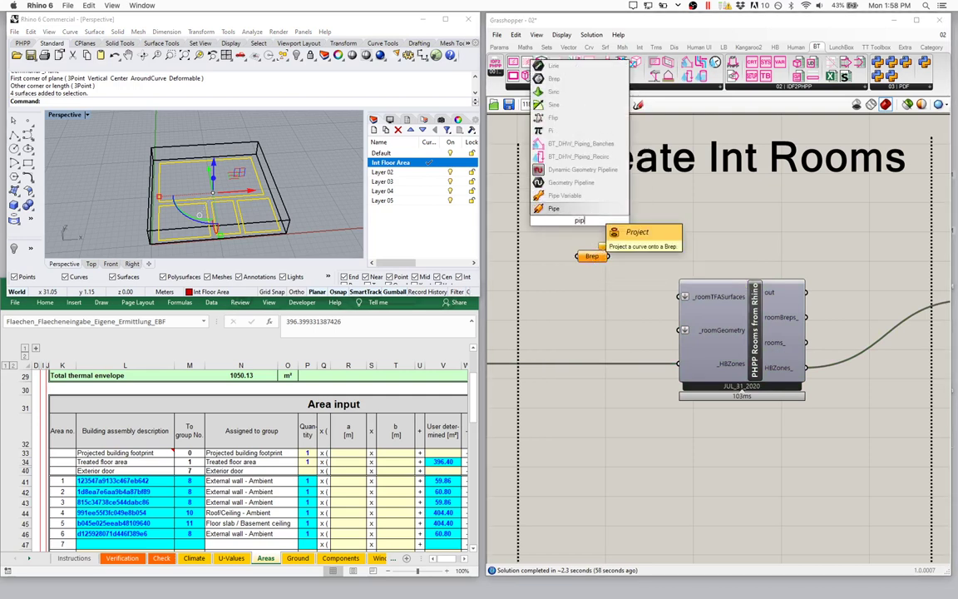
left_click(549, 182)
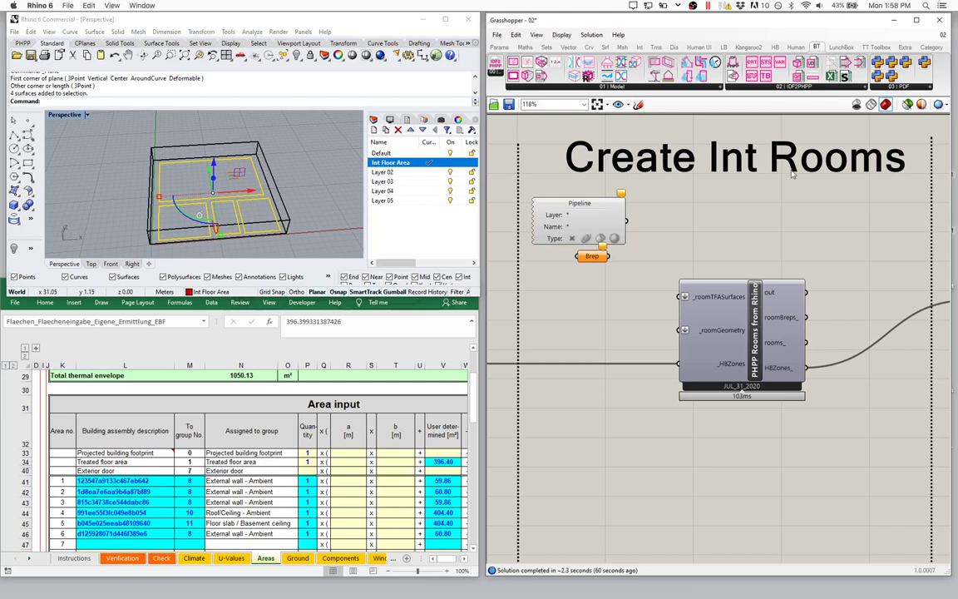
left_click_drag(583, 208, 602, 225)
left_click(603, 233)
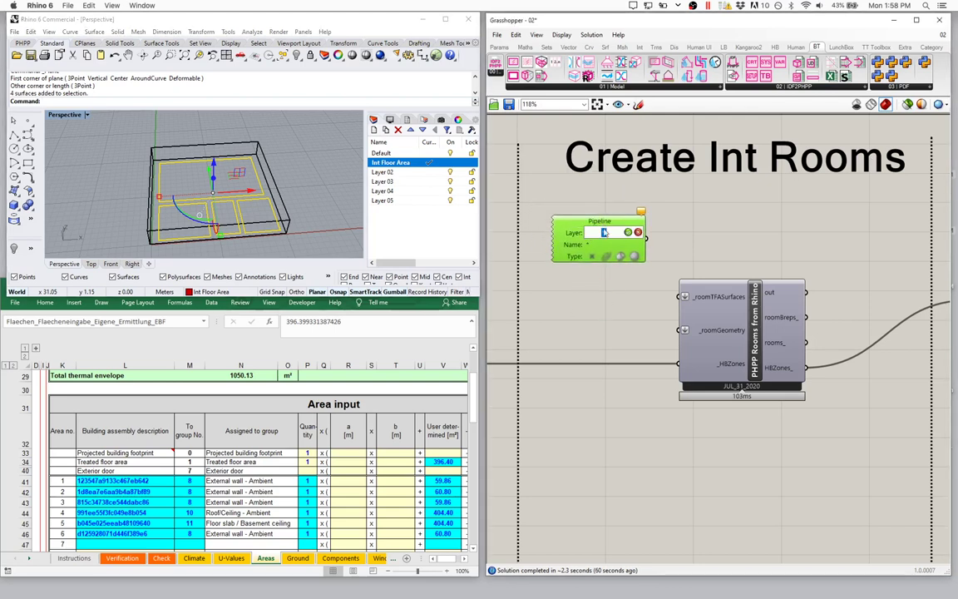
type("Int ")
type("Floor Area")
key("Return")
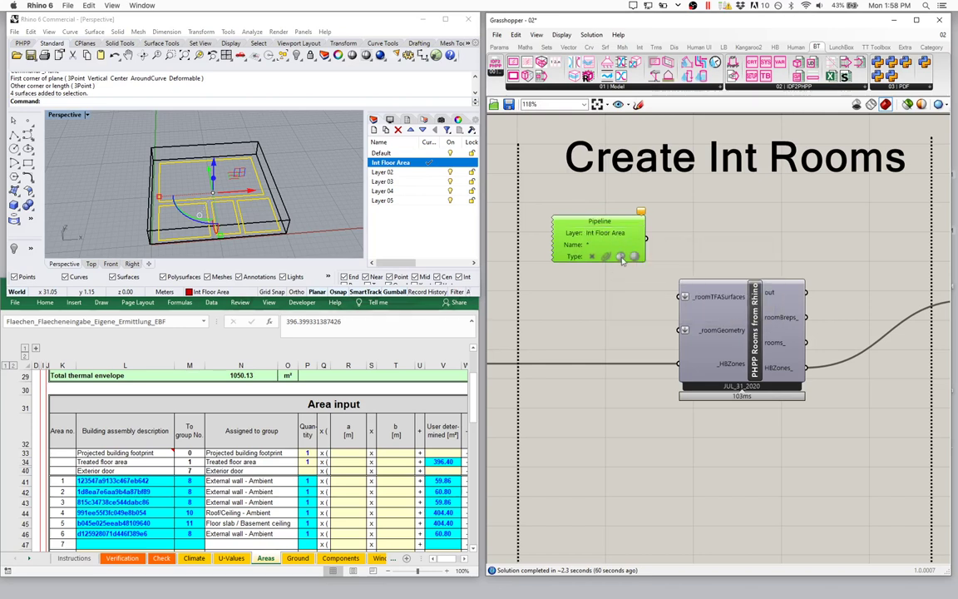
left_click(619, 257)
Connect a Panel to the Pipeline to list the referenced Breps.
double_click(691, 226)
type("panel")
key("Return")
left_click_drag(707, 219, 700, 219)
left_click_drag(646, 239, 673, 216)
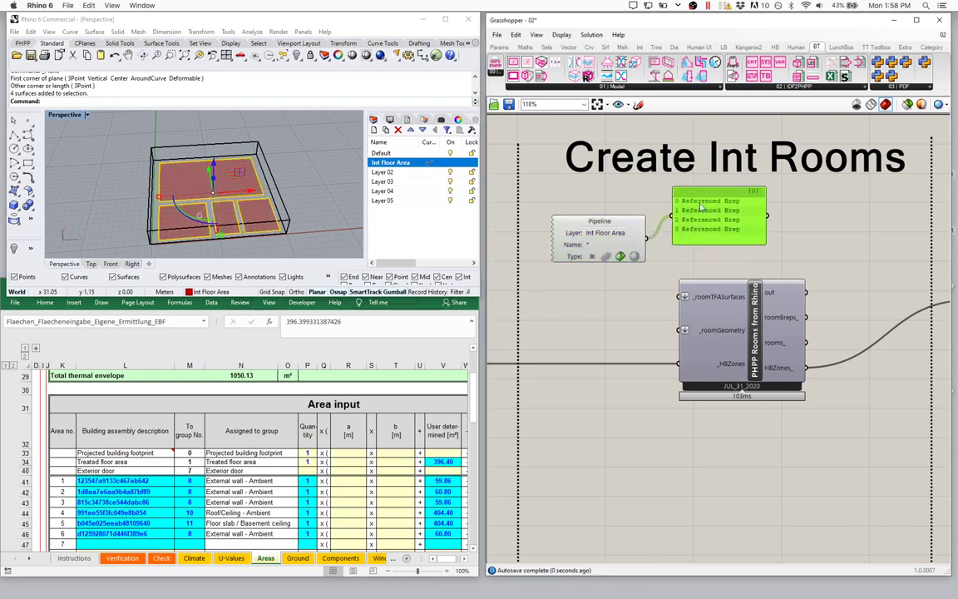
Wire the Pipeline output into the PHPP Rooms _roomTFASurfaces input.
right_click_drag(215, 153, 175, 189)
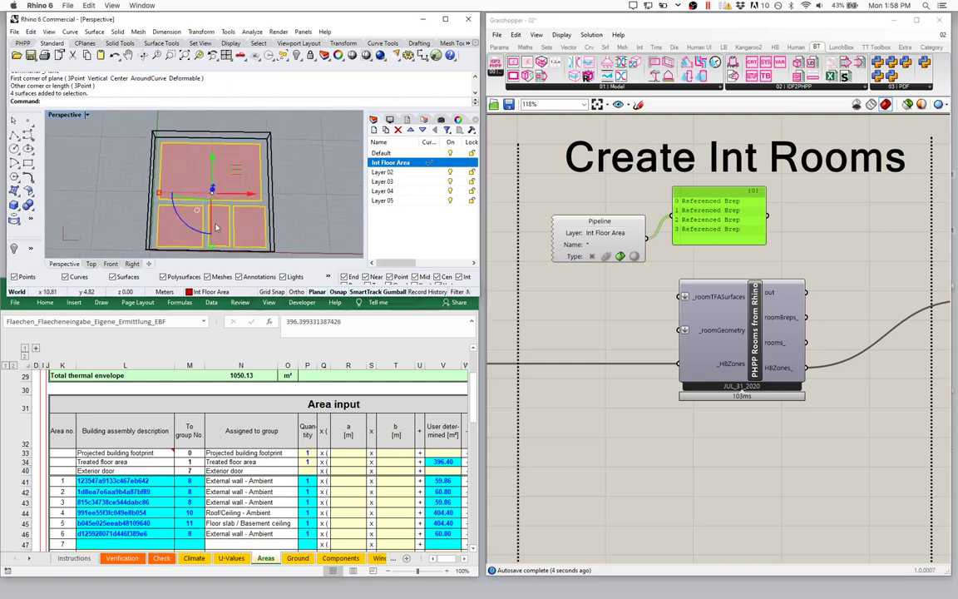
left_click_drag(623, 248, 621, 262)
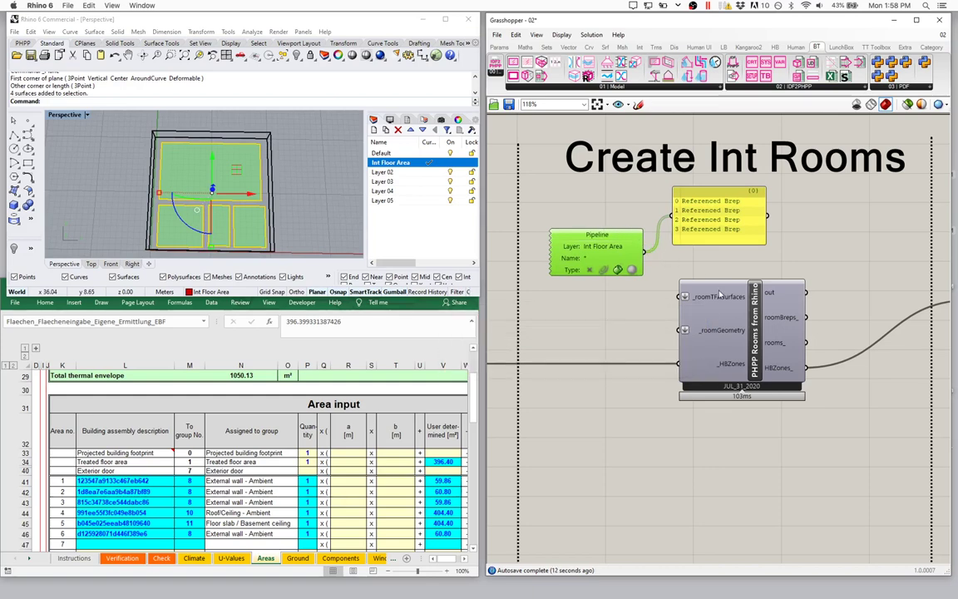
mouse_move(719, 293)
left_click_drag(644, 251, 678, 297)
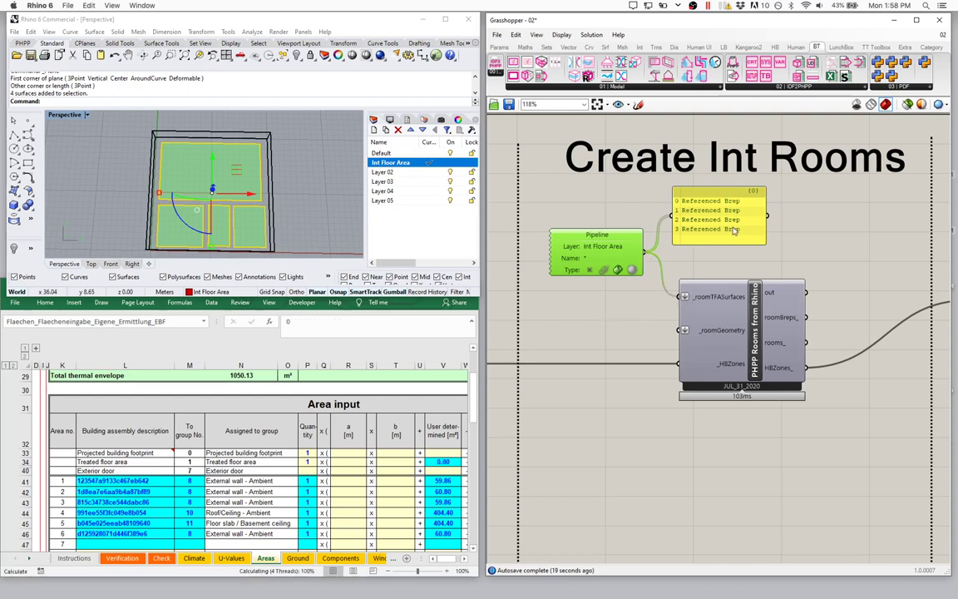
Remove the Brep list panel and read the PHPP Rooms warning about missing TFA and room info.
left_click(733, 231)
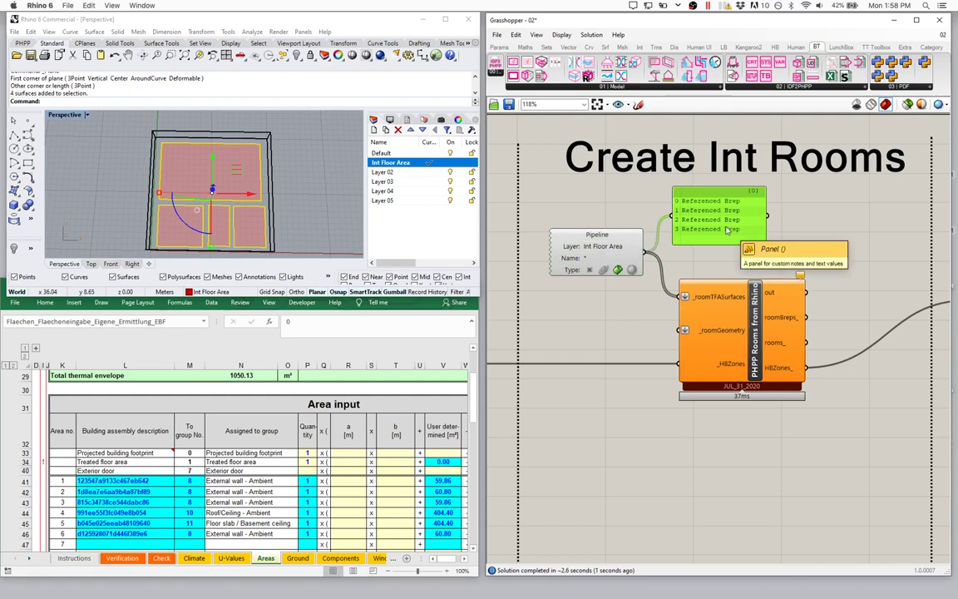
left_click_drag(594, 252, 602, 264)
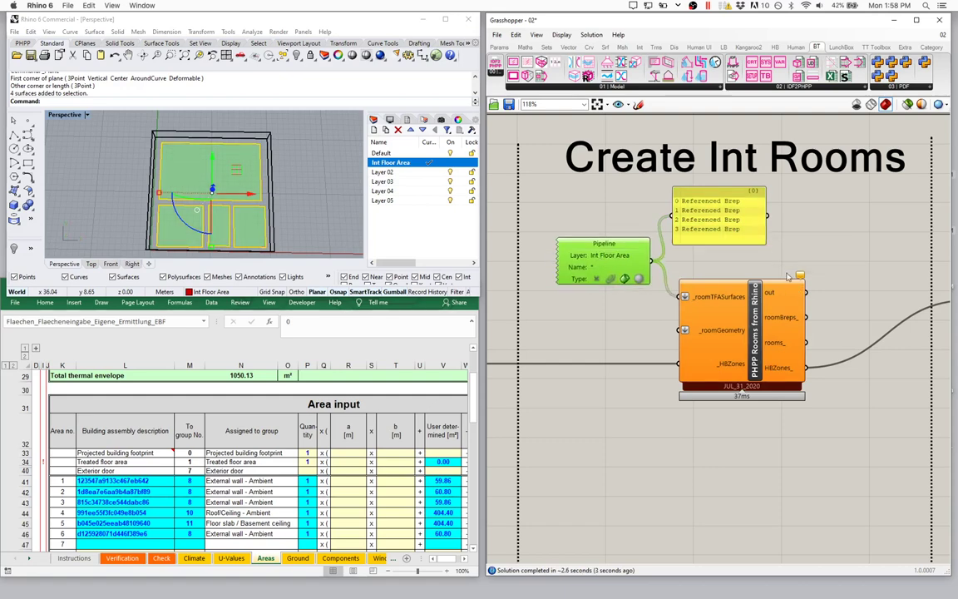
right_click_drag(800, 272, 680, 260)
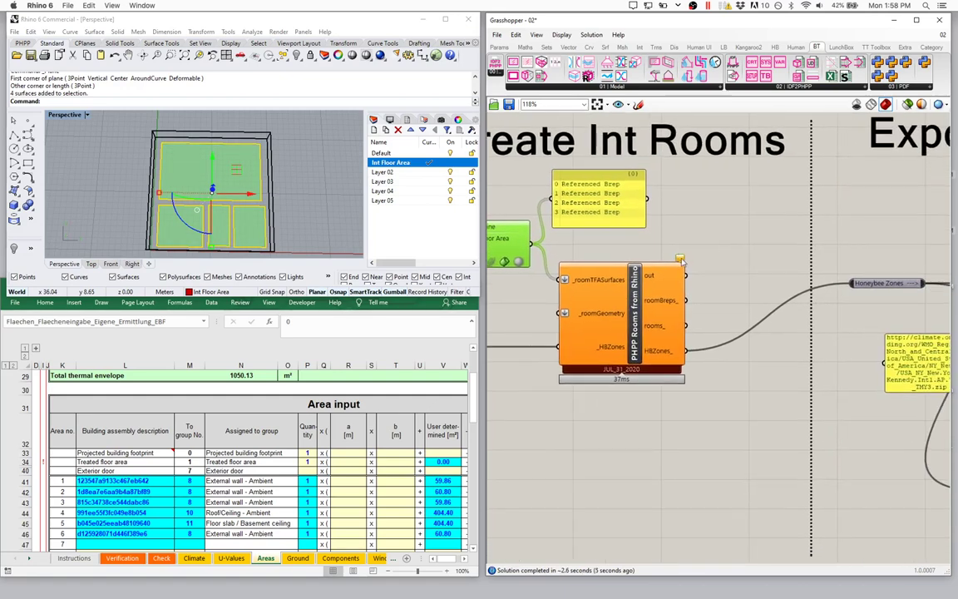
mouse_move(681, 261)
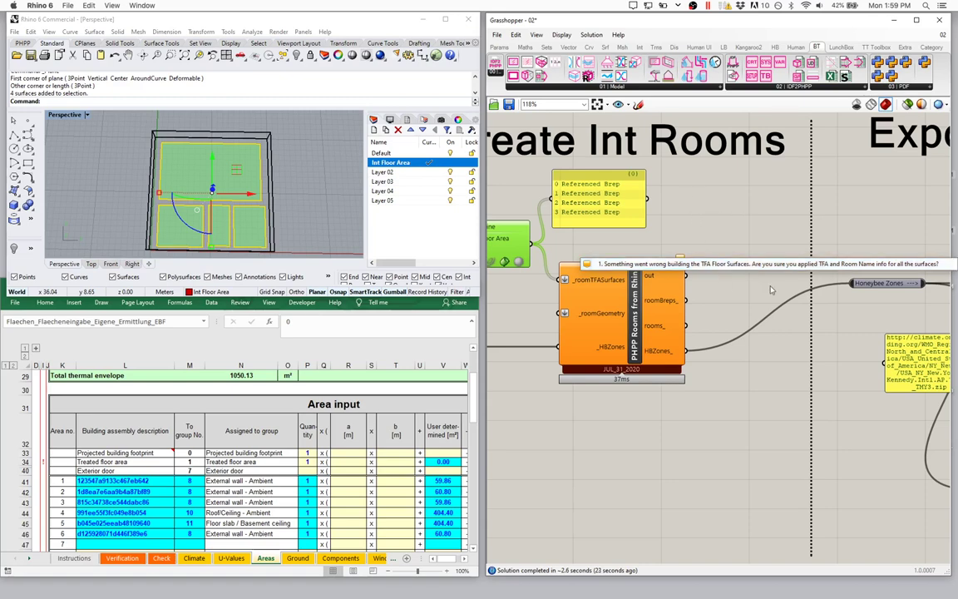
right_click_drag(602, 205, 725, 202)
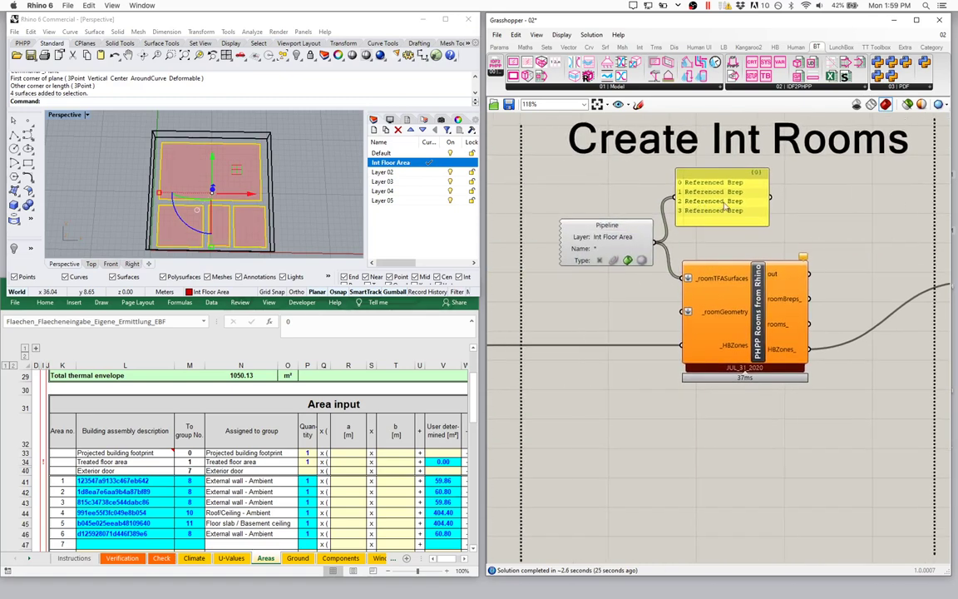
Turn Preview Off for the Pipeline component.
left_click(574, 218)
right_click(613, 210)
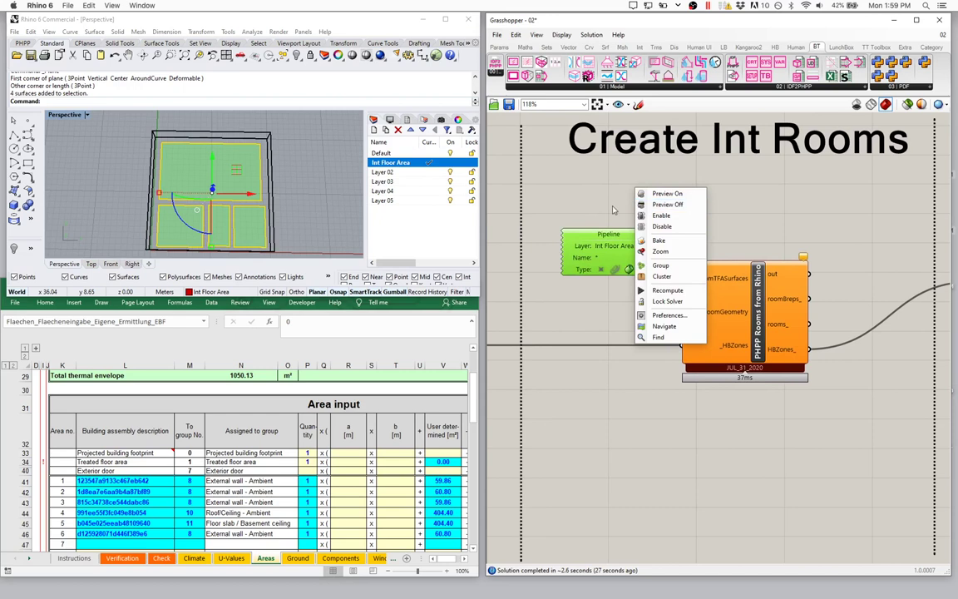
left_click(666, 204)
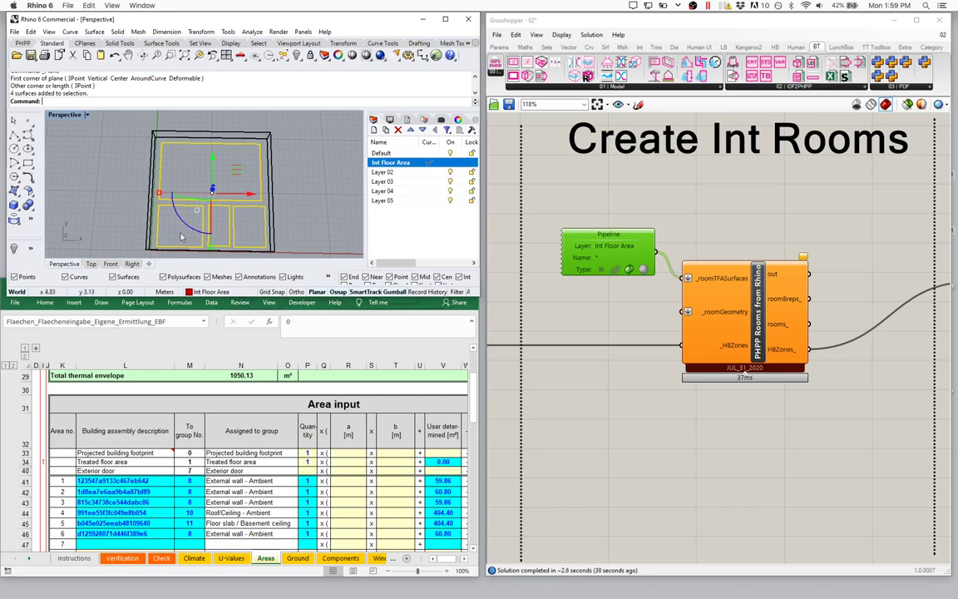
Switch Rhino to the PHPP tool set and select one floor surface in the plan.
right_click_drag(175, 238, 197, 160)
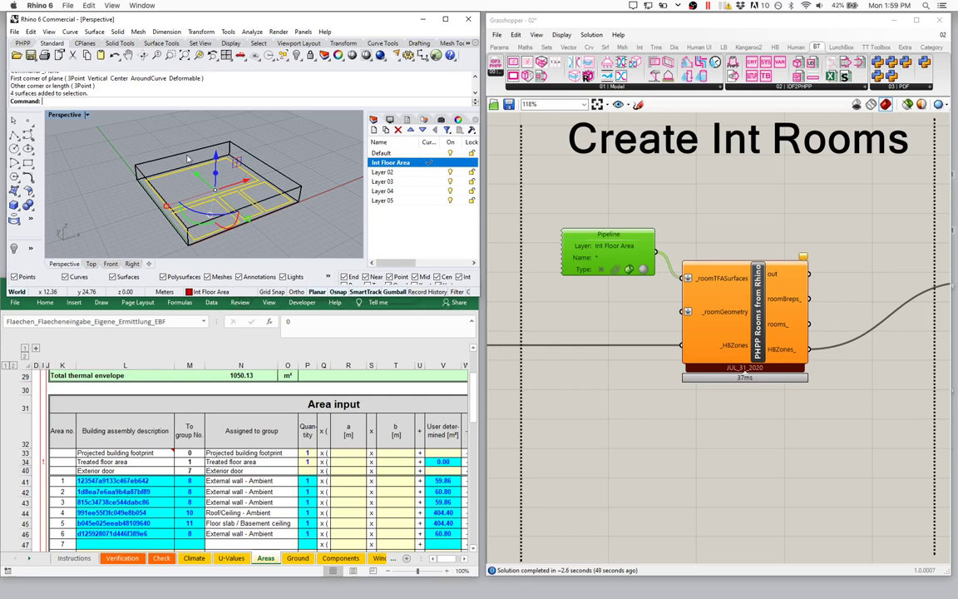
left_click(22, 43)
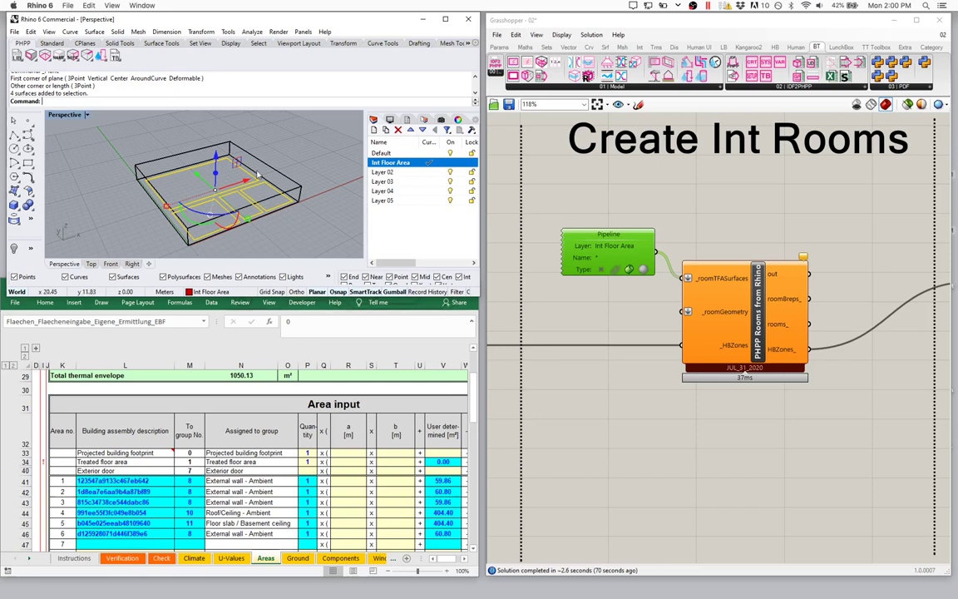
scroll(158, 182, "up", 10)
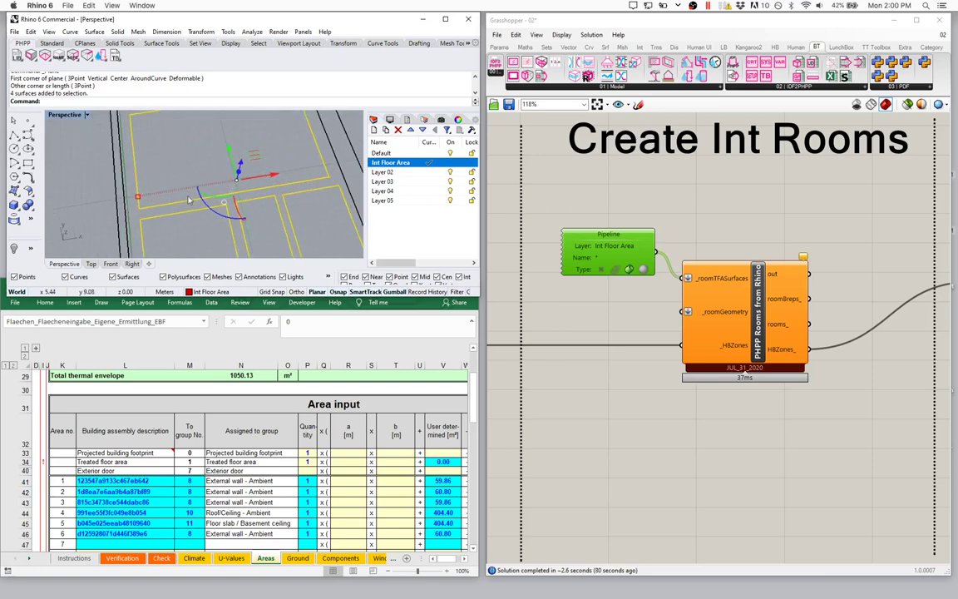
left_click(137, 190)
scroll(166, 175, "down", 8)
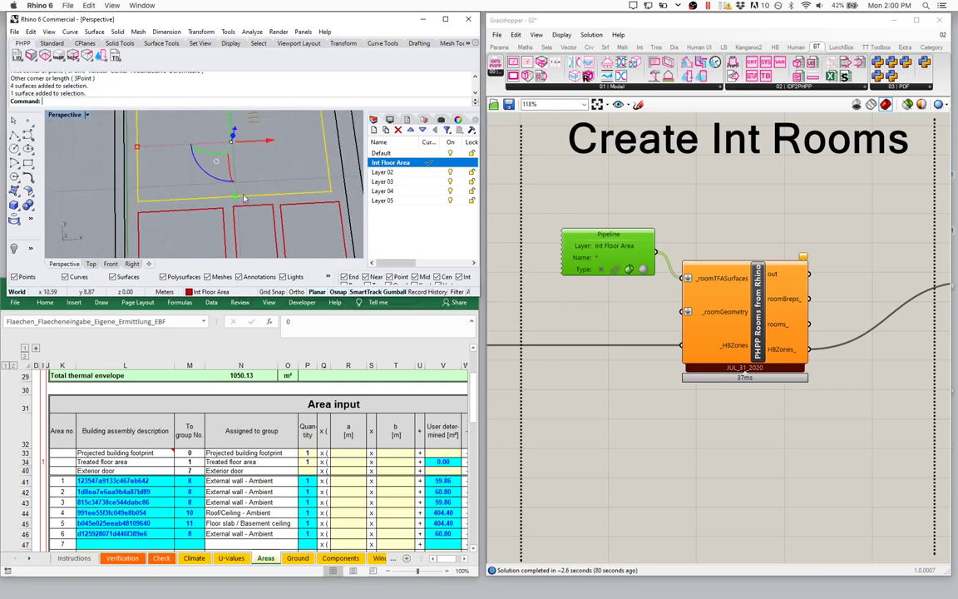
right_click_drag(208, 166, 196, 133)
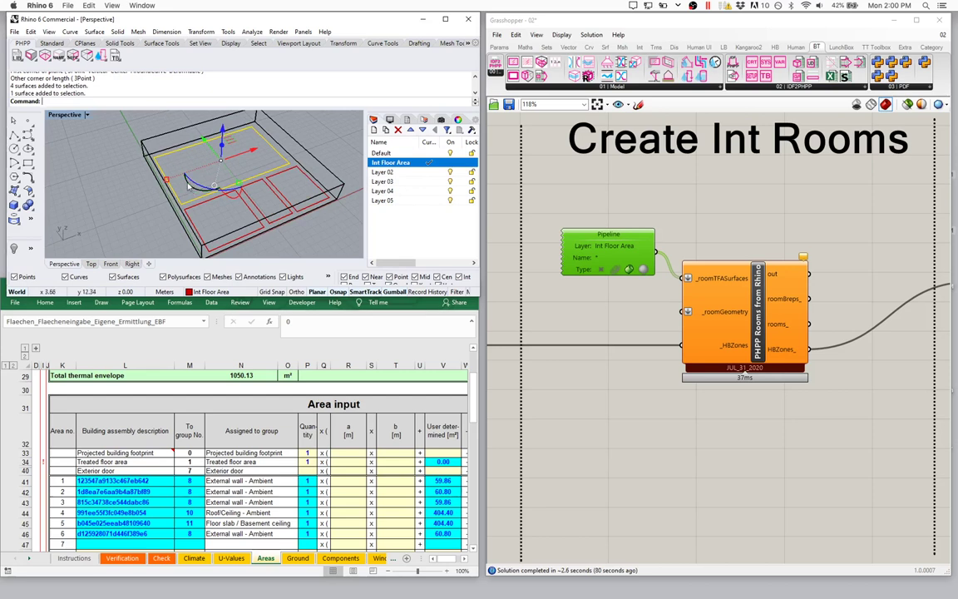
Open the Room Information dialog for the selected floor and review the TFA factor choices.
left_click(45, 55)
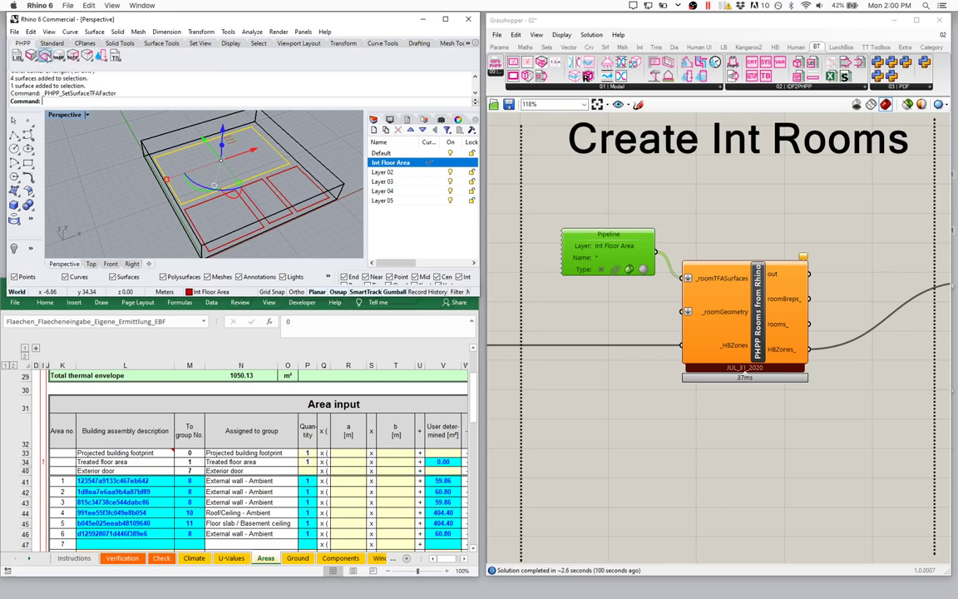
left_click_drag(98, 41, 346, 94)
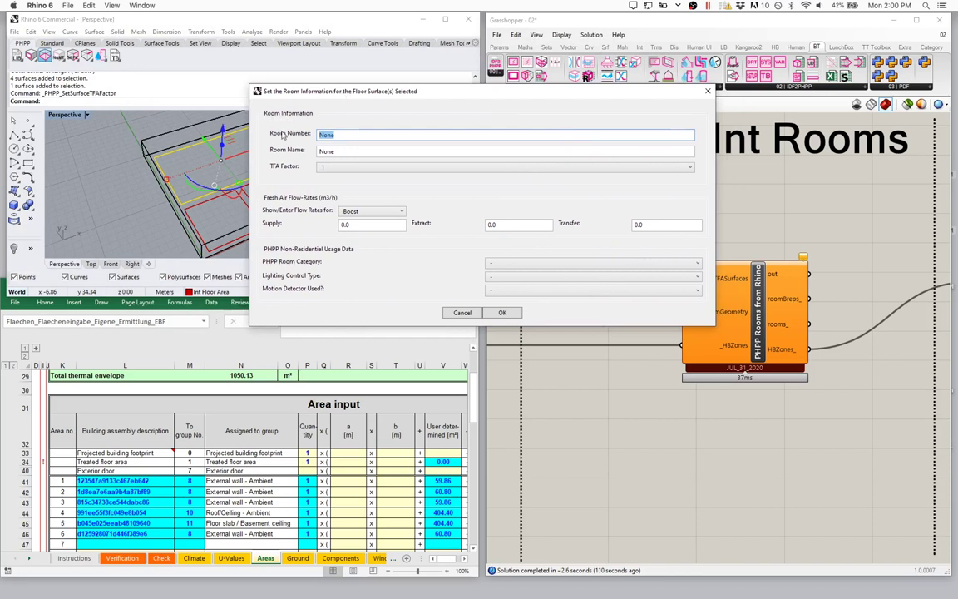
left_click(337, 169)
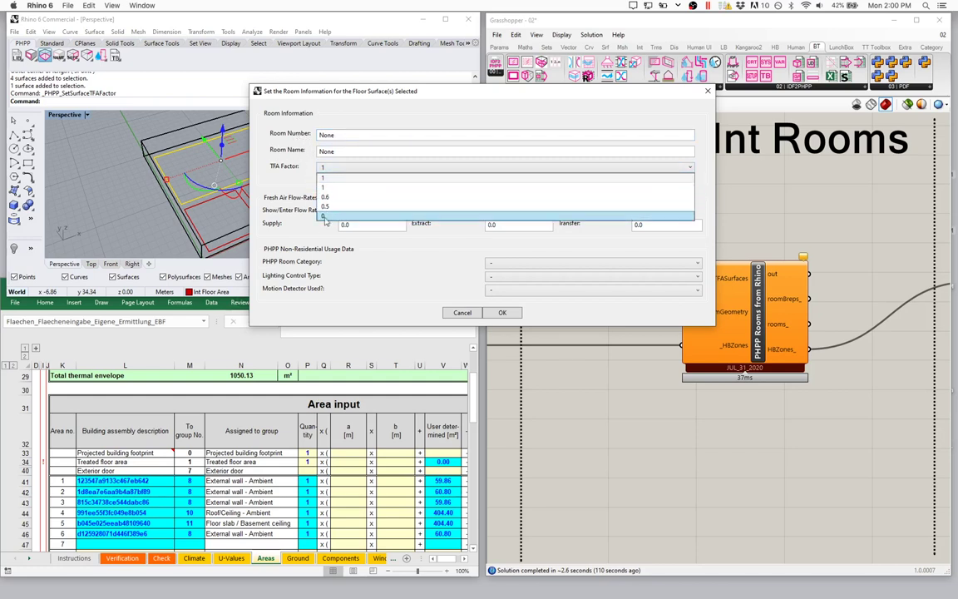
left_click(258, 163)
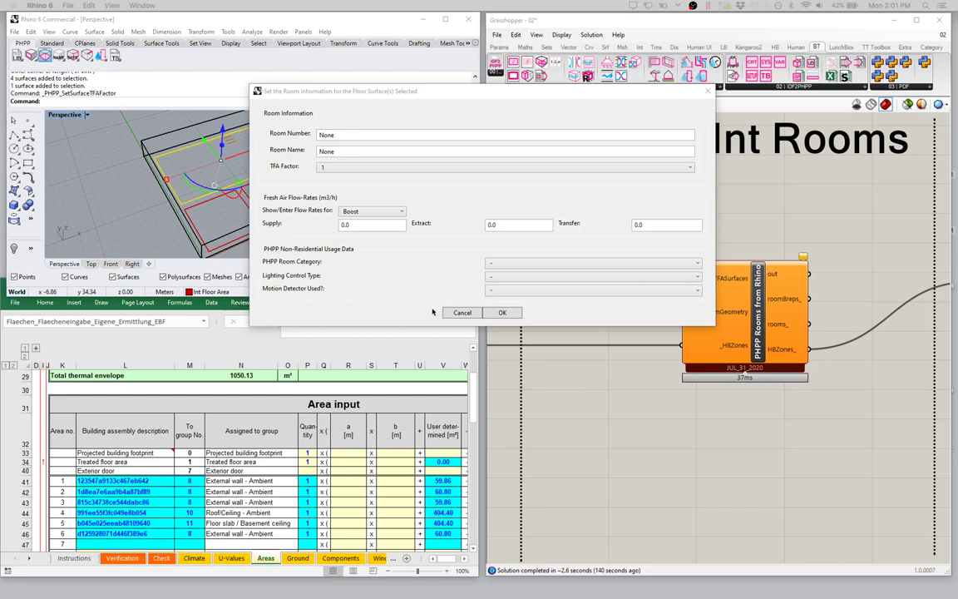
Enter room number 101 and name Kitchen/Living, showing flow rates for Normal operation.
double_click(326, 133)
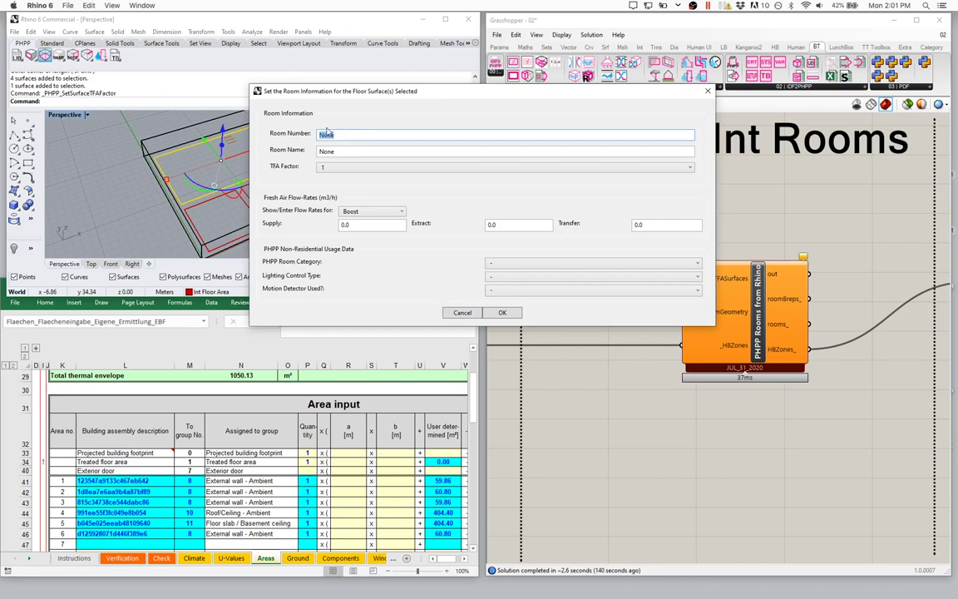
type("101")
key("Tab")
type("Kitchen/Living")
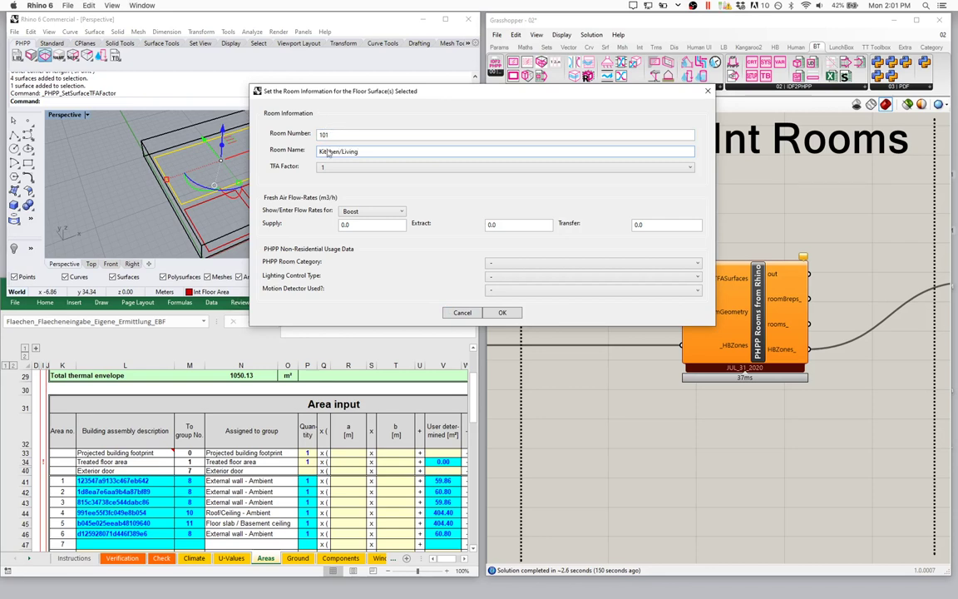
left_click(331, 166)
left_click(329, 175)
left_click(359, 213)
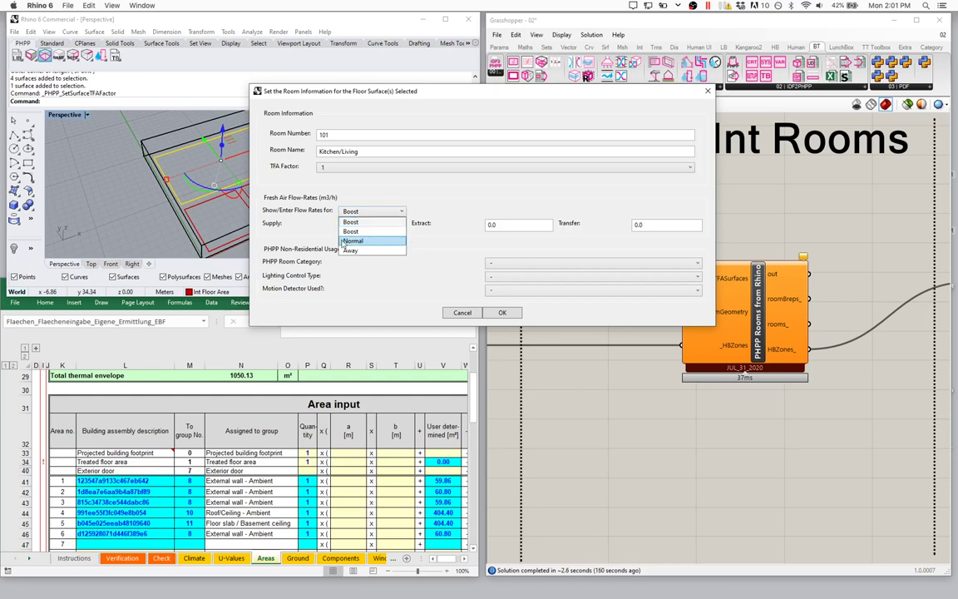
left_click(358, 242)
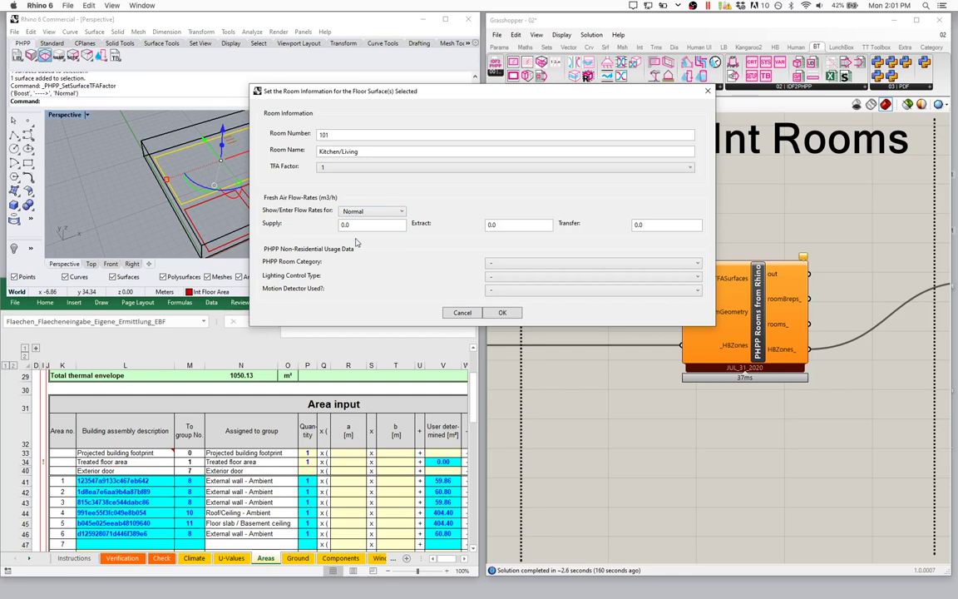
left_click(497, 225)
Set the extract air flow to 36 cfm, converted to 61.2 m³/h.
key("Tab")
left_click(503, 224)
type("62")
key("Tab")
key("shift+Tab")
key("Tab")
Leave the PHPP room category unchanged and apply the room info, giving 183.07 TFA.
left_click(499, 263)
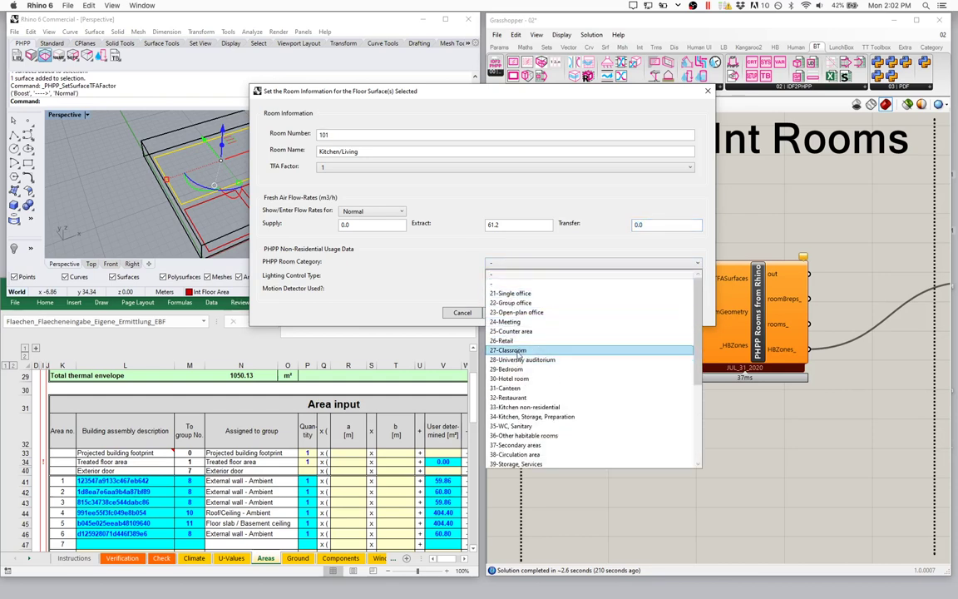
left_click(456, 313)
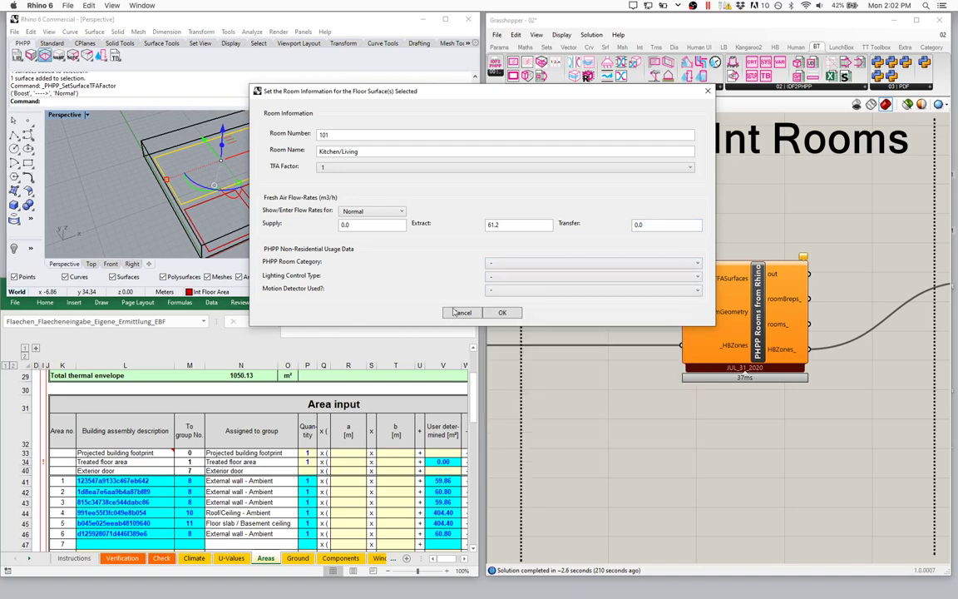
left_click(502, 312)
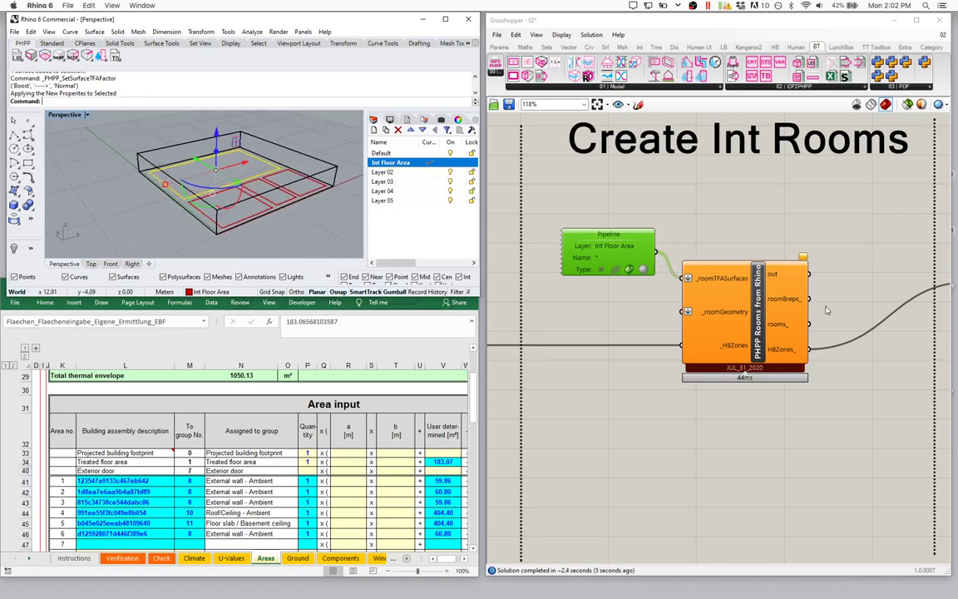
Read the PHPP Rooms warning in Grasshopper, then select the next small floor surface in Rhino.
left_click(803, 259)
right_click_drag(803, 259, 687, 249)
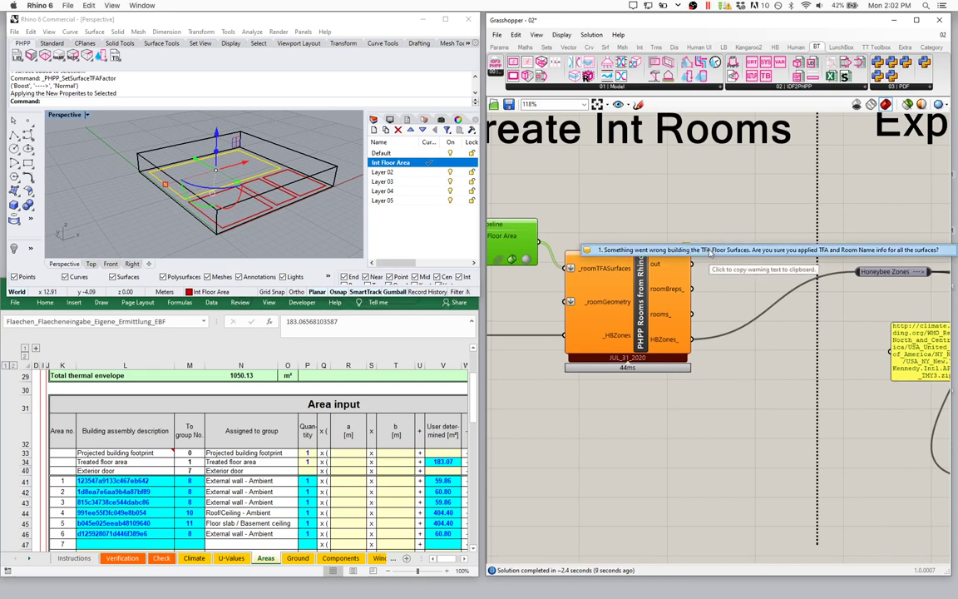
right_click_drag(200, 183, 246, 209)
left_click(232, 226)
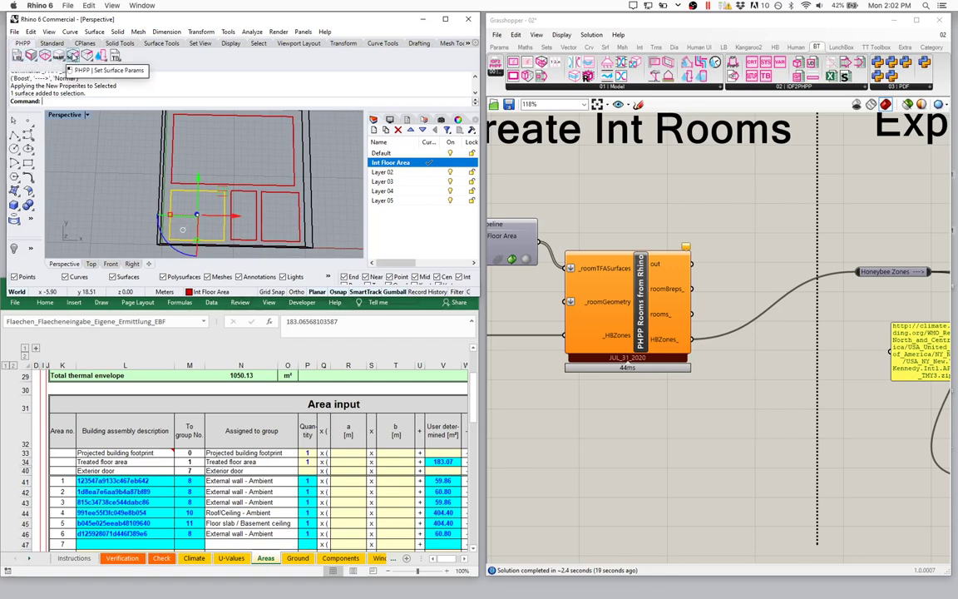
Enter room 102 'Bedroom' with Normal flows and 34.0 supply air, then undo the accidental move.
left_click(45, 55)
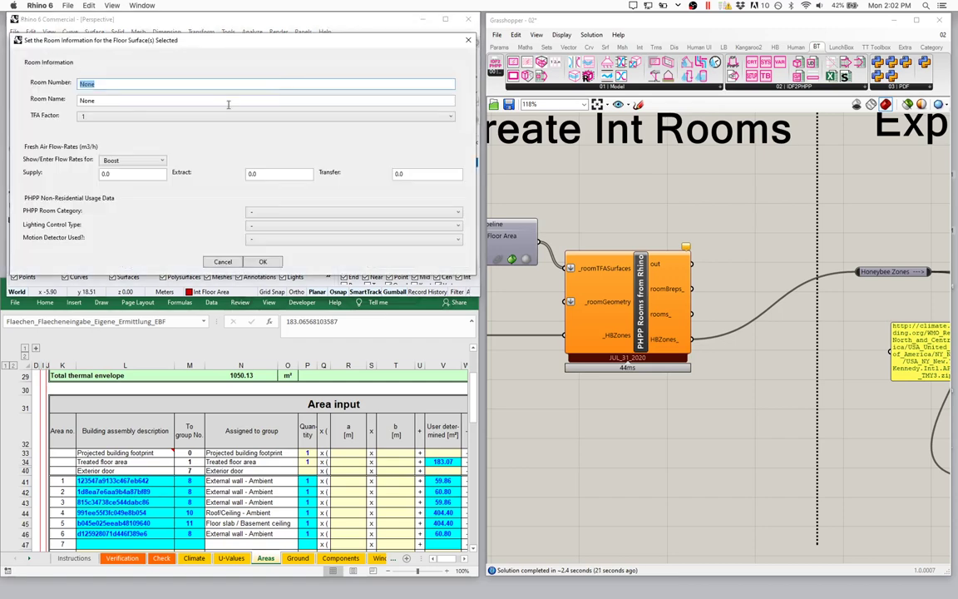
left_click_drag(265, 25, 571, 101)
type("102")
key("Tab")
type("B")
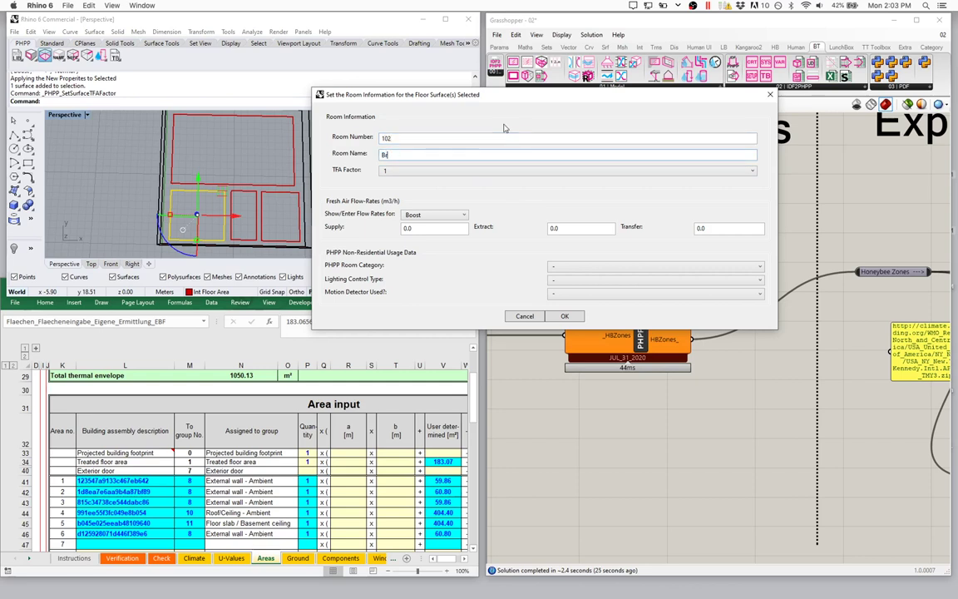
type("edroom")
left_click(429, 214)
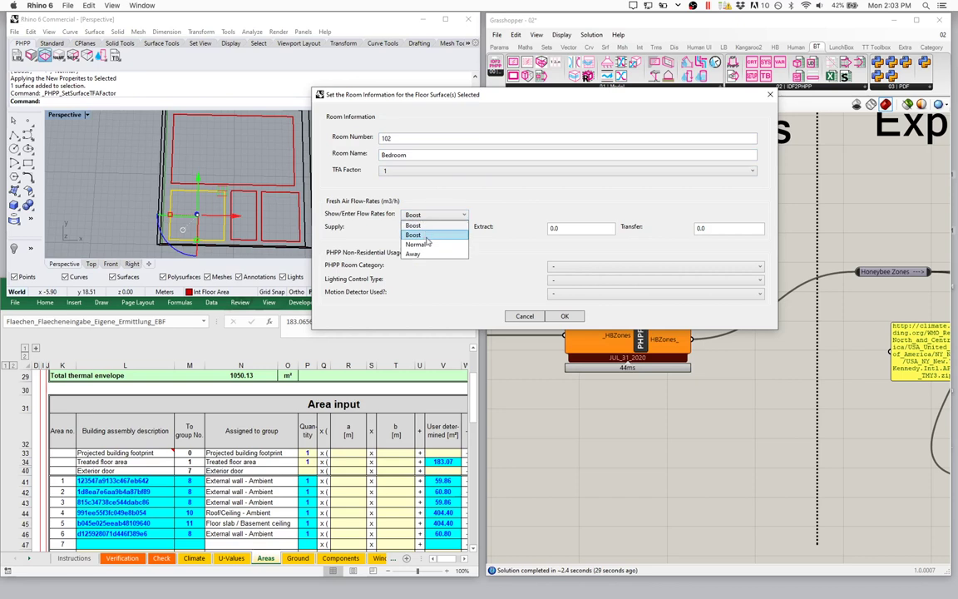
left_click(427, 230)
left_click_drag(427, 229, 391, 226)
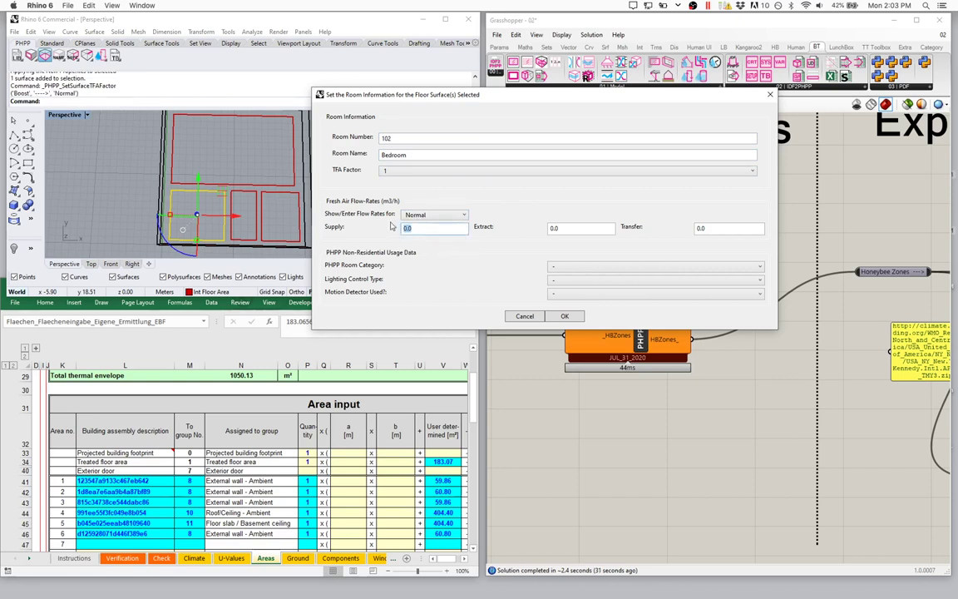
key("Tab")
left_click(565, 316)
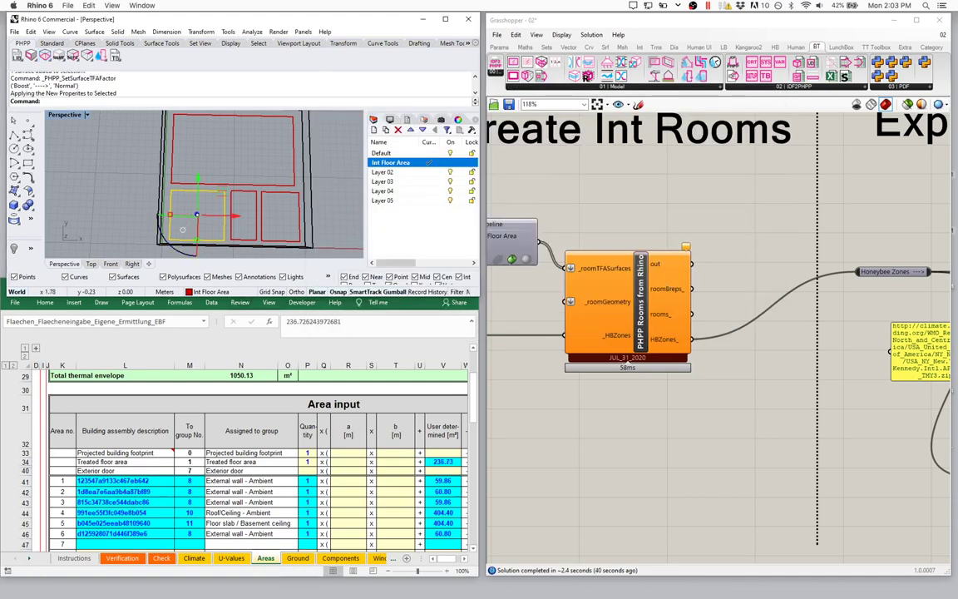
key("ctrl+z")
key("ctrl+z")
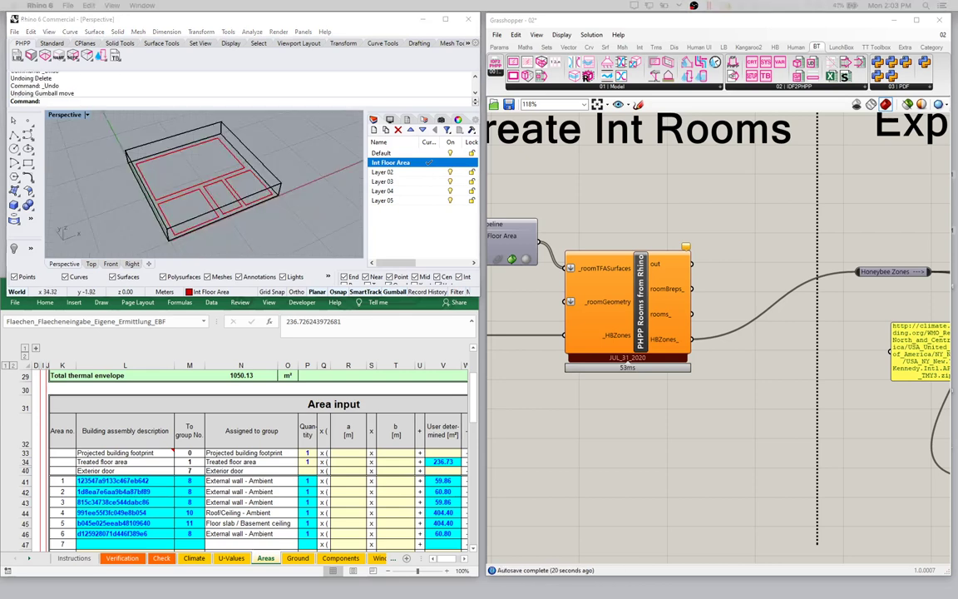
Select the Kitchen/Living and Bedroom floor surfaces in Rhino.
left_click(258, 192)
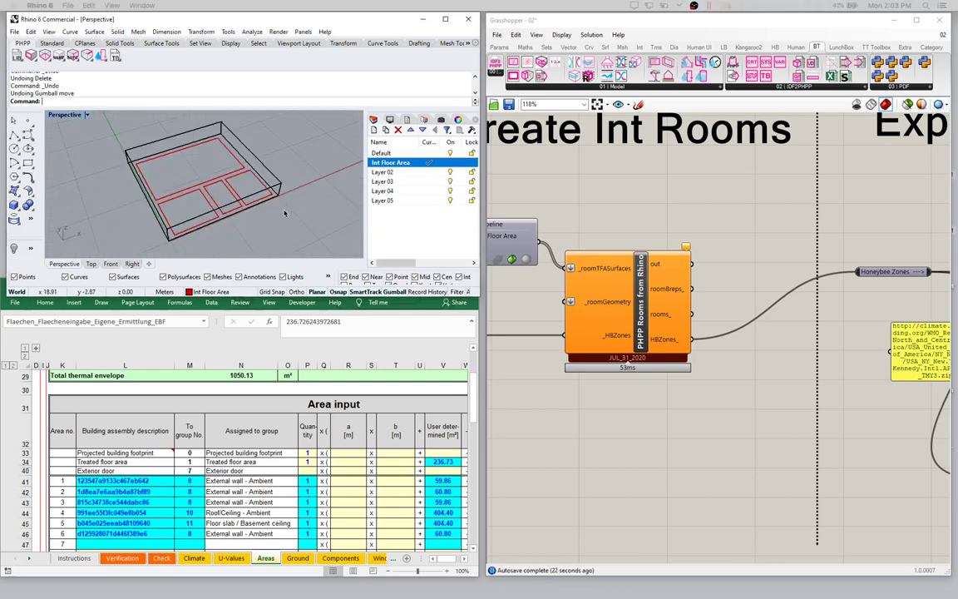
left_click(190, 196)
left_click(202, 197)
Add an enlarged Panel fed by the rooms output, listing 101-Kitchen/Living and 102-Bedroom with TFA.
left_click(642, 246)
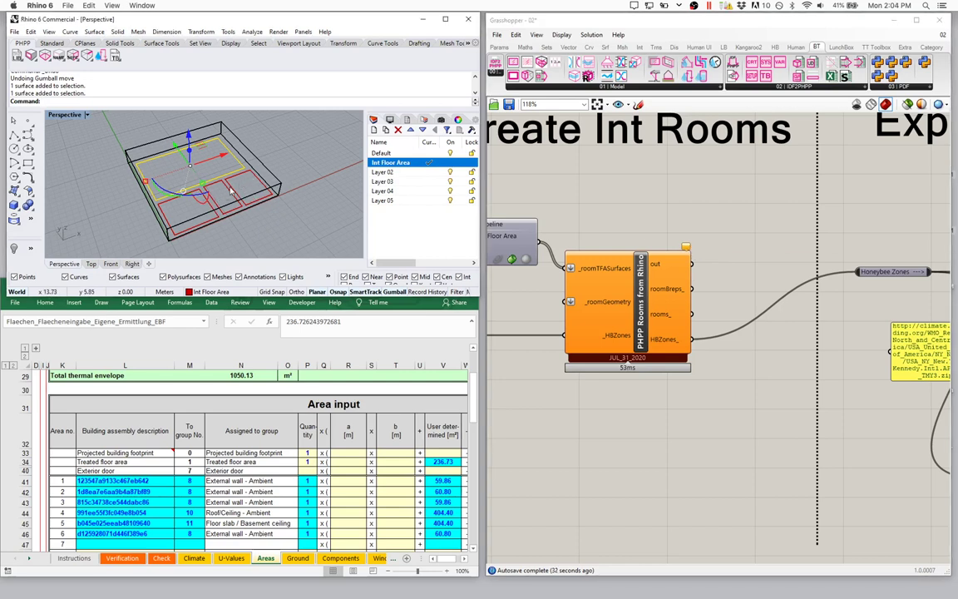
double_click(713, 268)
type("panel")
key("Return")
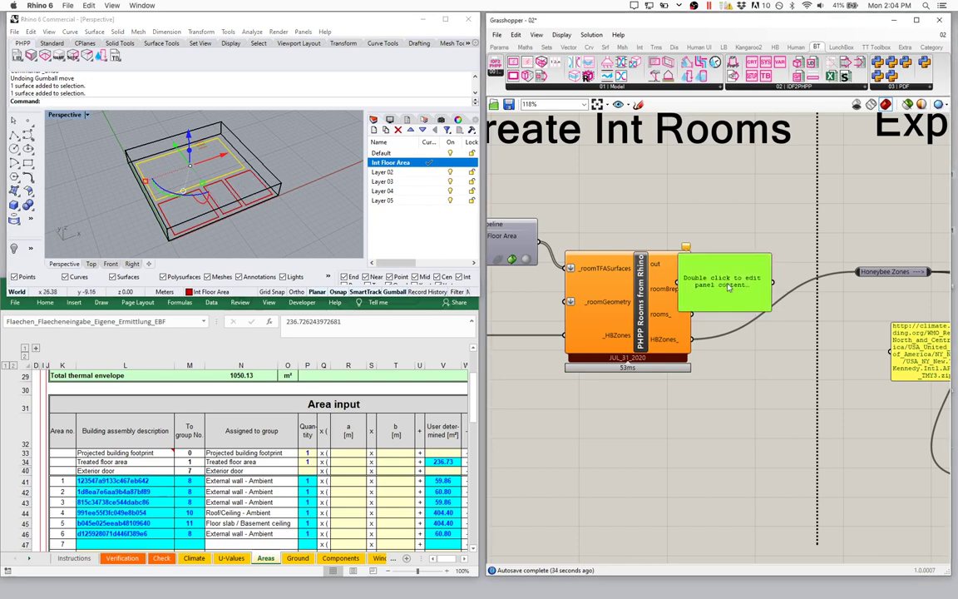
left_click_drag(690, 288, 678, 283)
left_click_drag(764, 309, 919, 360)
left_click_drag(790, 325, 788, 377)
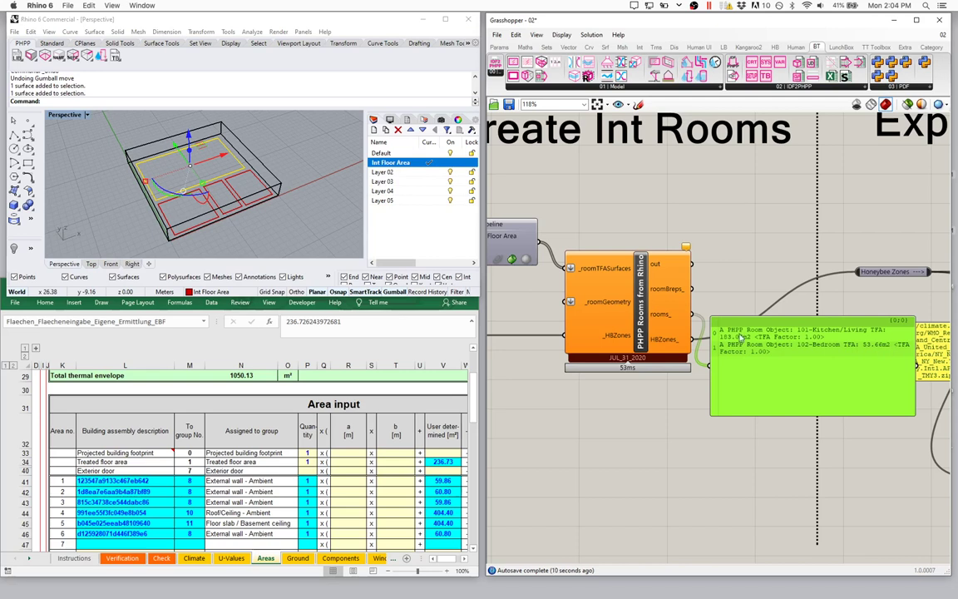
left_click_drag(725, 345, 734, 335)
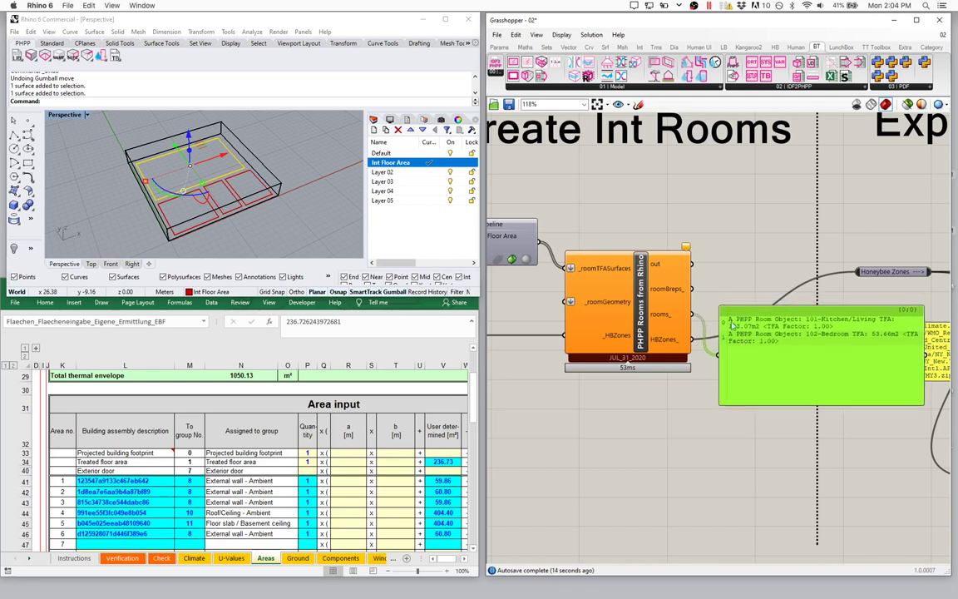
Add a Brep parameter fed by the room geometry output to preview the room boxes.
double_click(726, 255)
type("bre")
left_click(710, 232)
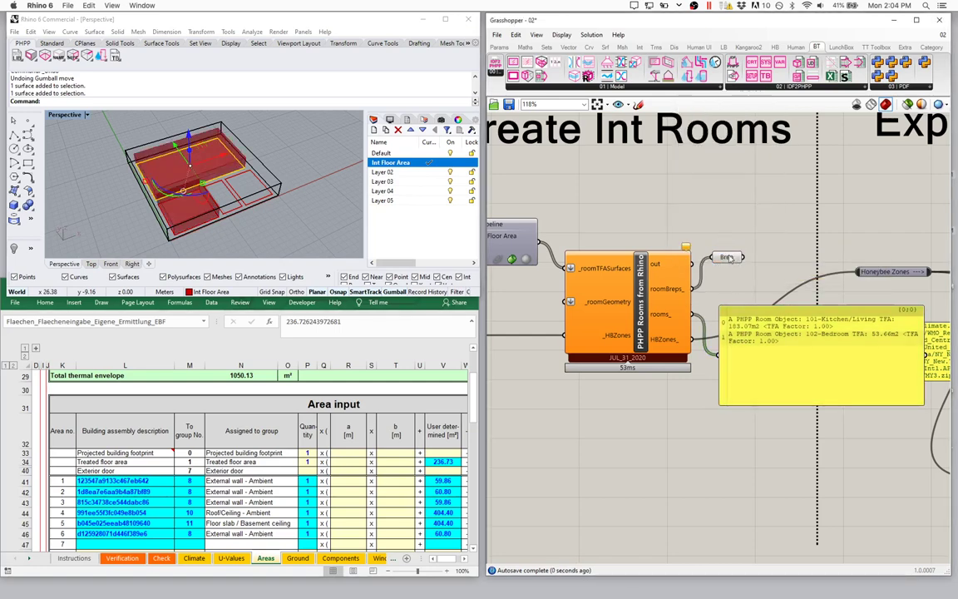
left_click_drag(690, 264, 725, 262)
right_click_drag(166, 199, 214, 191)
scroll(244, 195, "up", 4)
Select the hallway floor and enter room number 103 with the name Hallway.
left_click(214, 191)
left_click(223, 187)
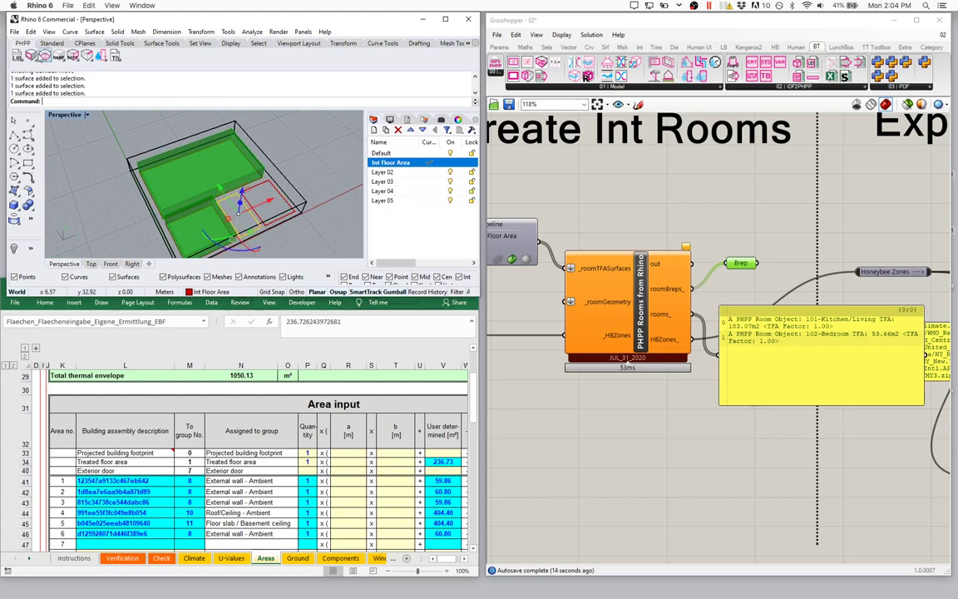
left_click(43, 54)
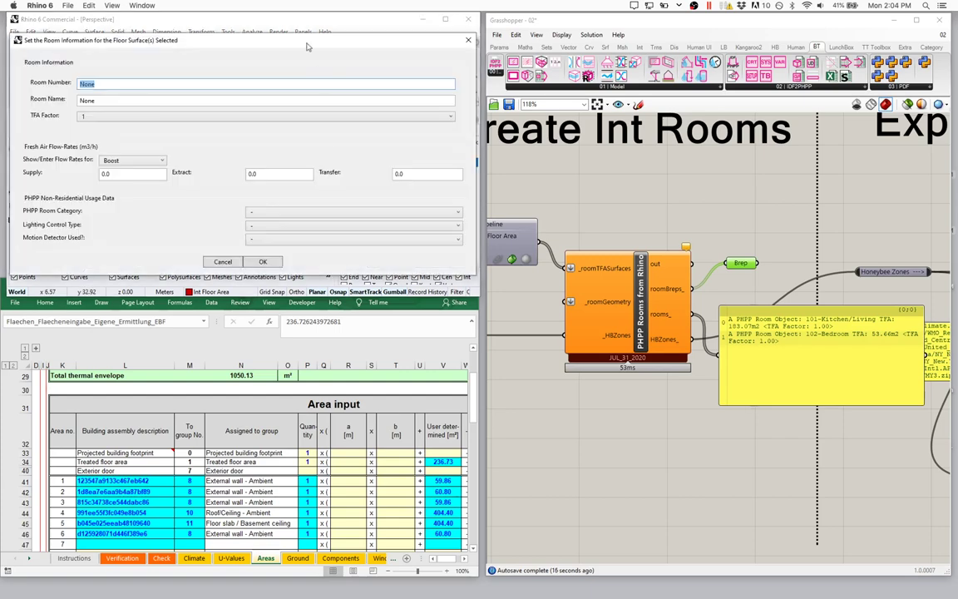
type("103")
key("Tab")
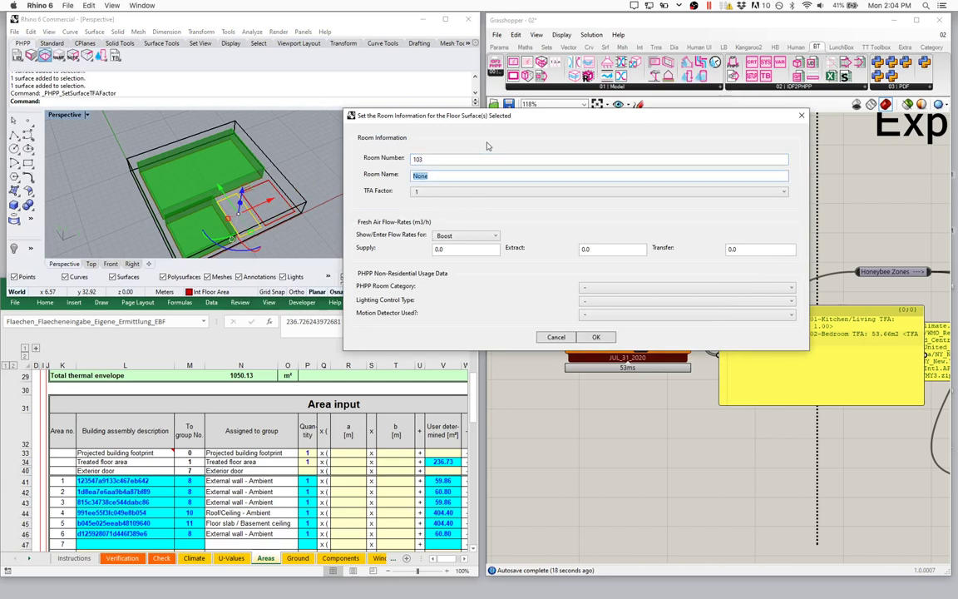
type("N")
Set Normal flow rates with 20.4 extract air and apply the room data.
left_click(455, 236)
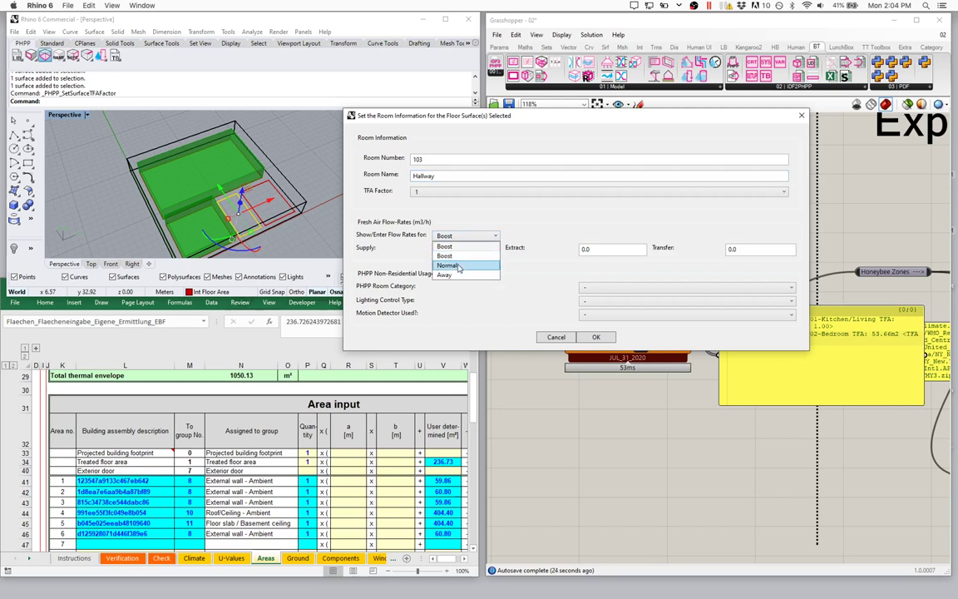
left_click(457, 265)
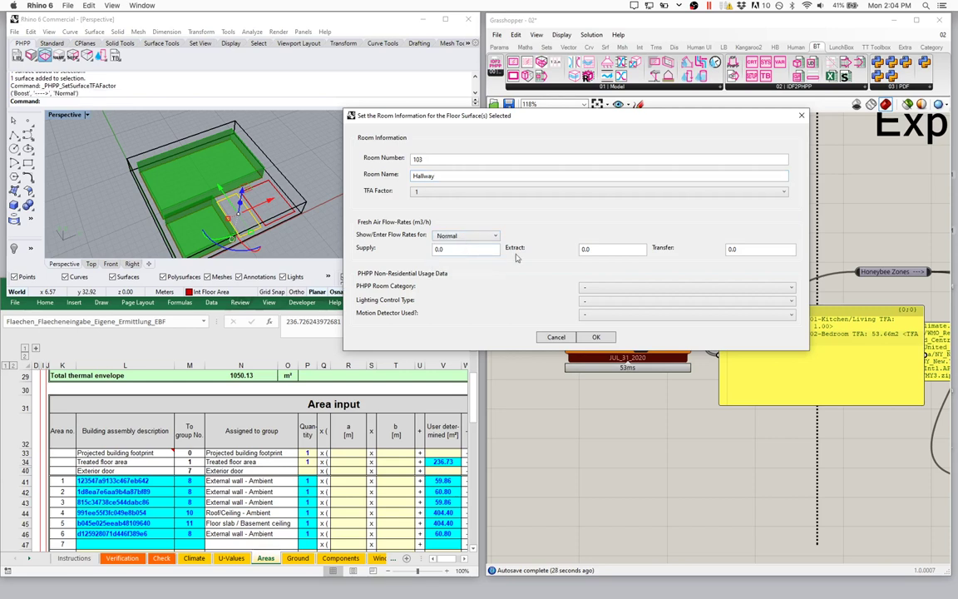
left_click(587, 251)
type("20.4")
key("Tab")
left_click(598, 338)
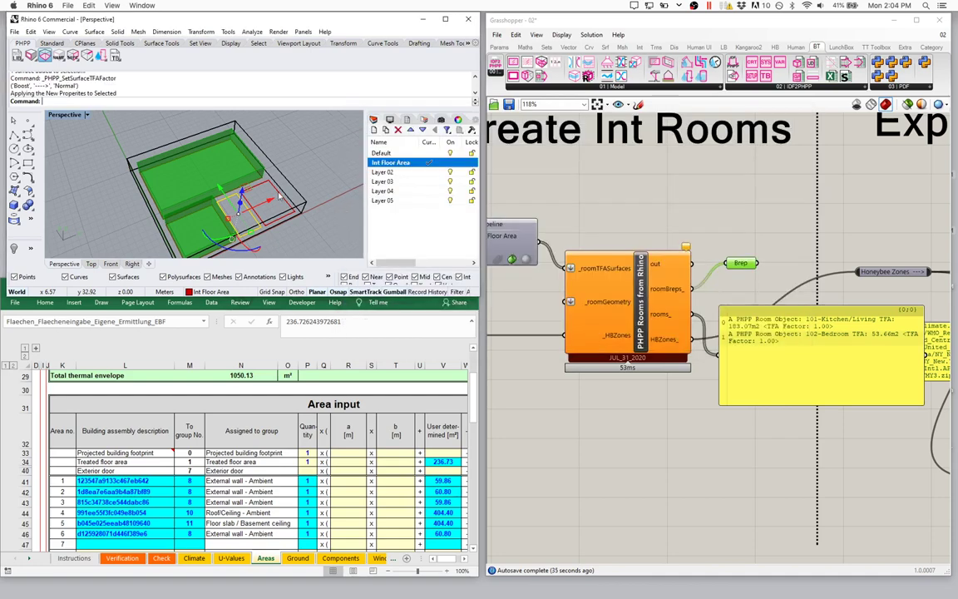
left_click(279, 196)
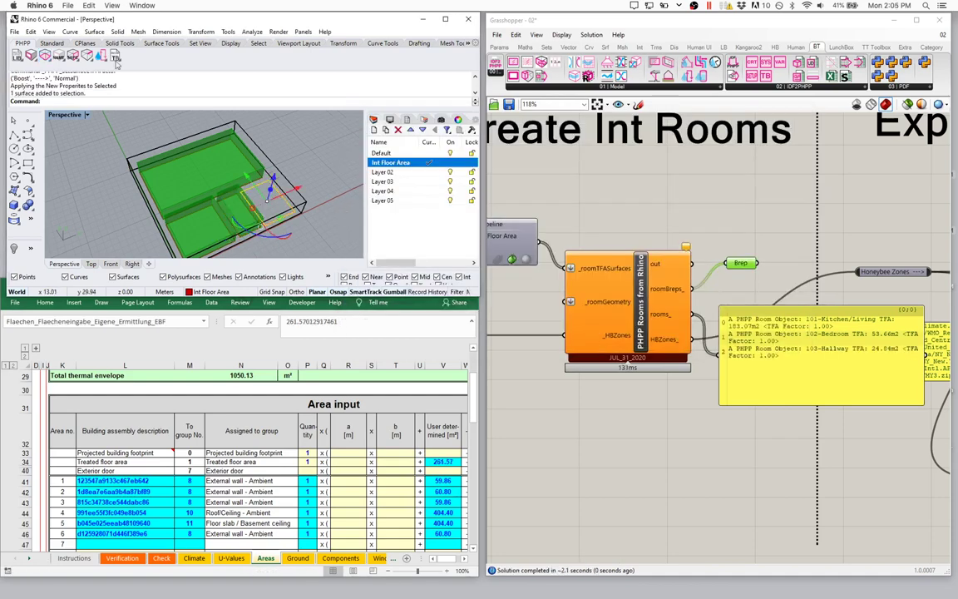
Tag the fourth floor as room 104 Mech Room with Normal flows and 12 cfm (20.4) extract.
left_click(45, 55)
left_click_drag(333, 35, 637, 125)
type("104")
key("Tab")
type("Be")
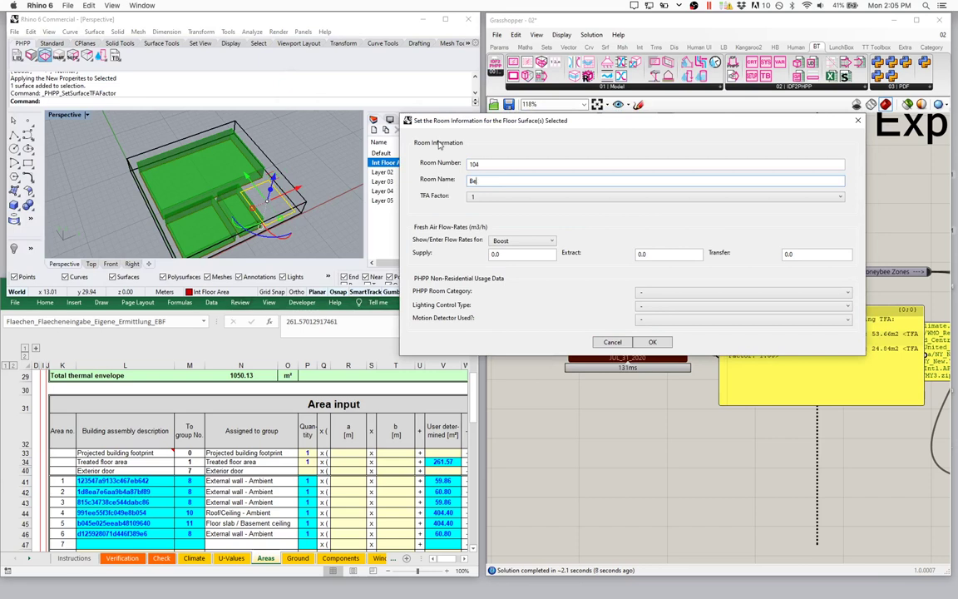
type("di")
left_click(522, 240)
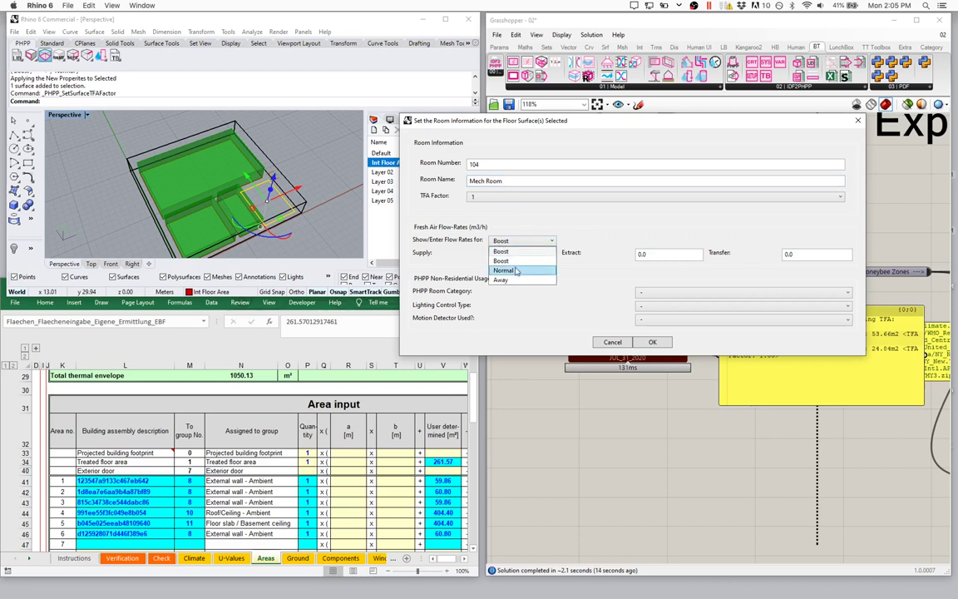
left_click(525, 258)
key("Tab")
key("Tab")
type("12cfm")
key("Tab")
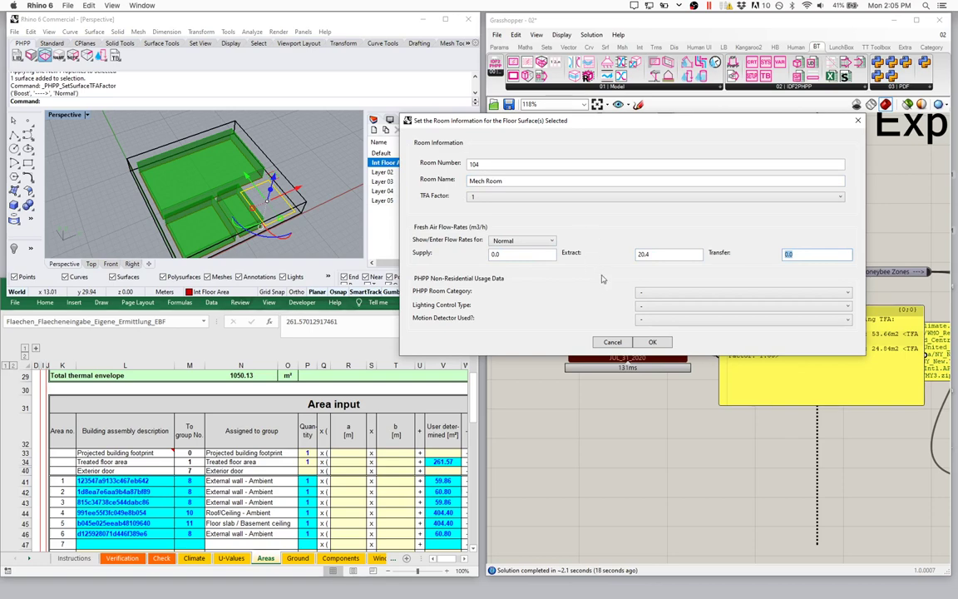
left_click(654, 343)
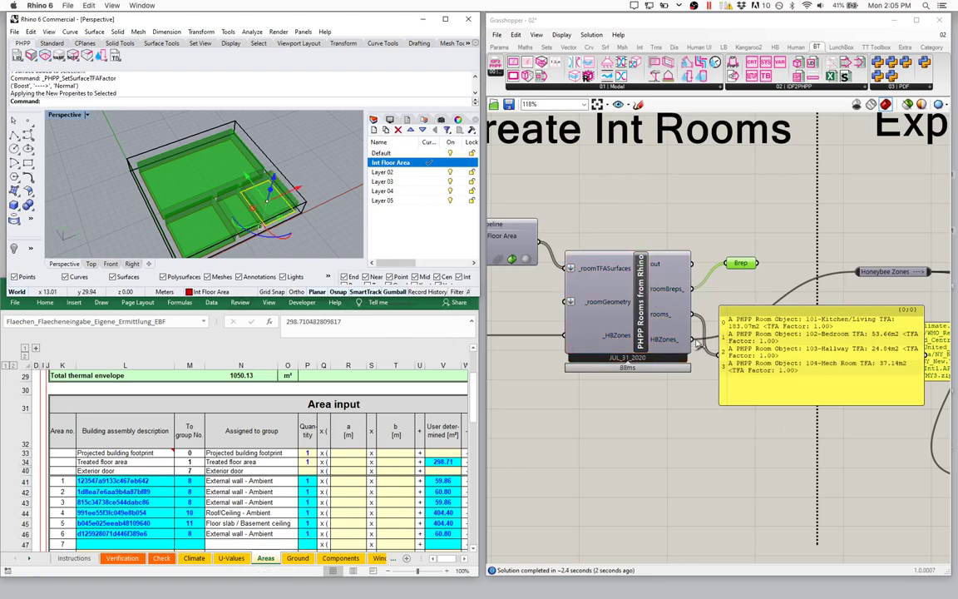
Review the panel's four PHPP rooms, including 104-Mech Room at 37.14 m2, then bring Excel forward.
scroll(683, 348, "left", 1)
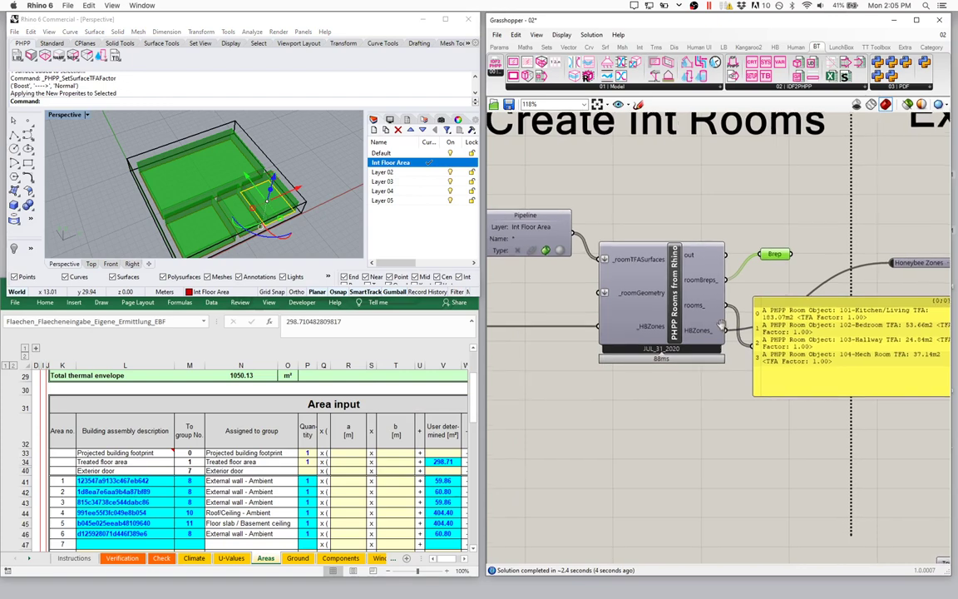
scroll(626, 319, "right", 3)
scroll(626, 320, "down", 2)
scroll(626, 319, "up", 2)
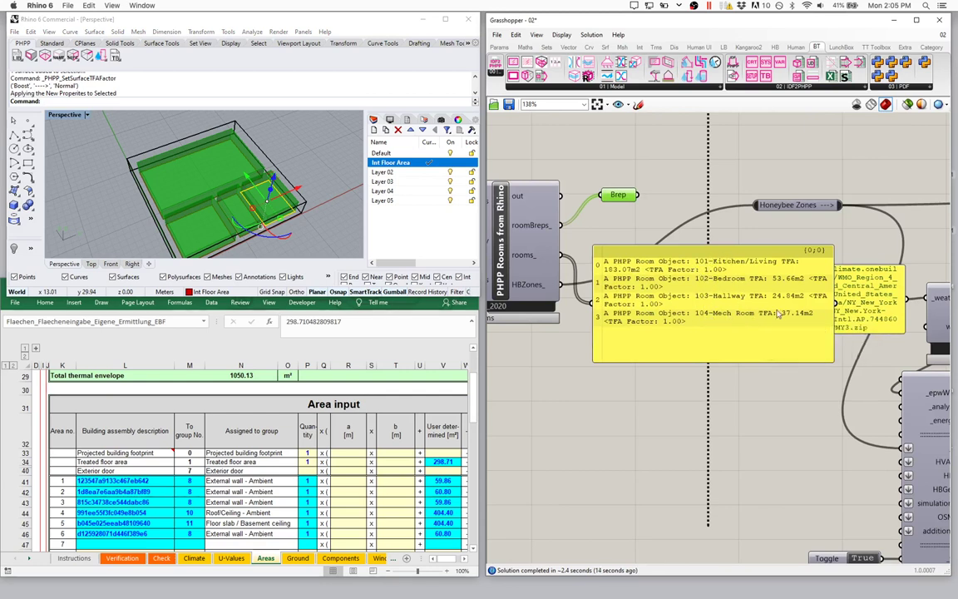
right_click_drag(570, 290, 606, 297)
scroll(667, 331, "down", 2)
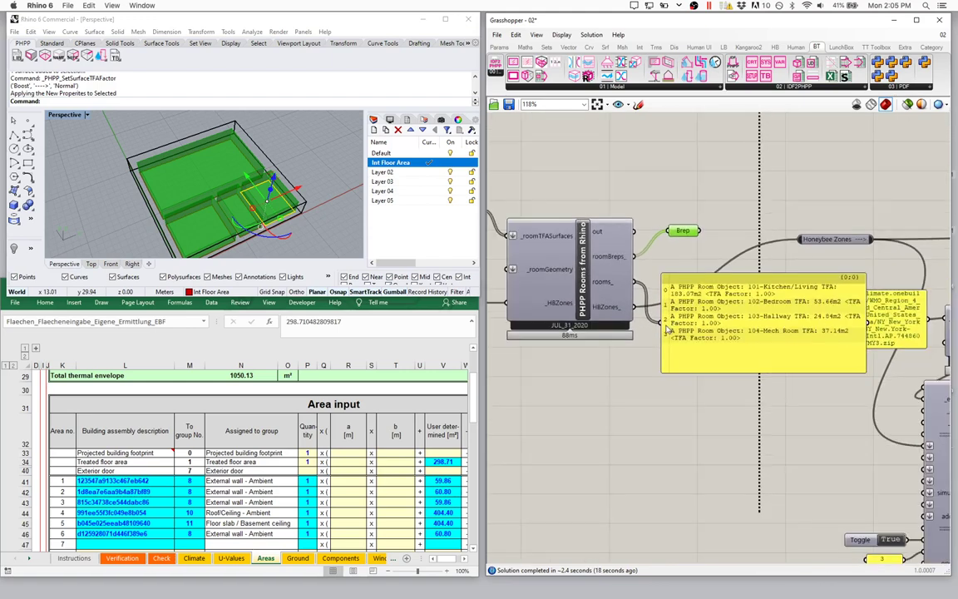
left_click_drag(713, 296, 711, 281)
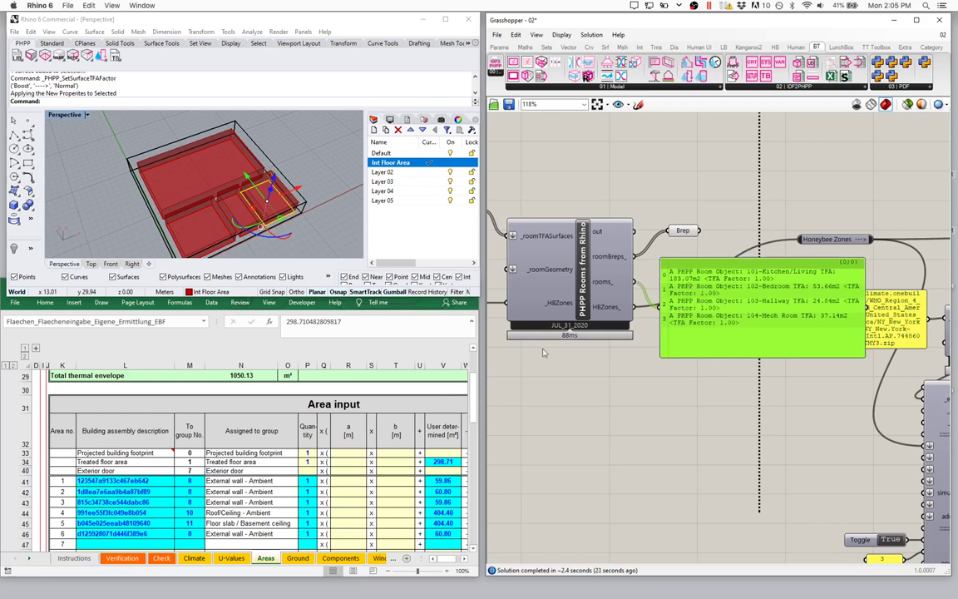
left_click(362, 424)
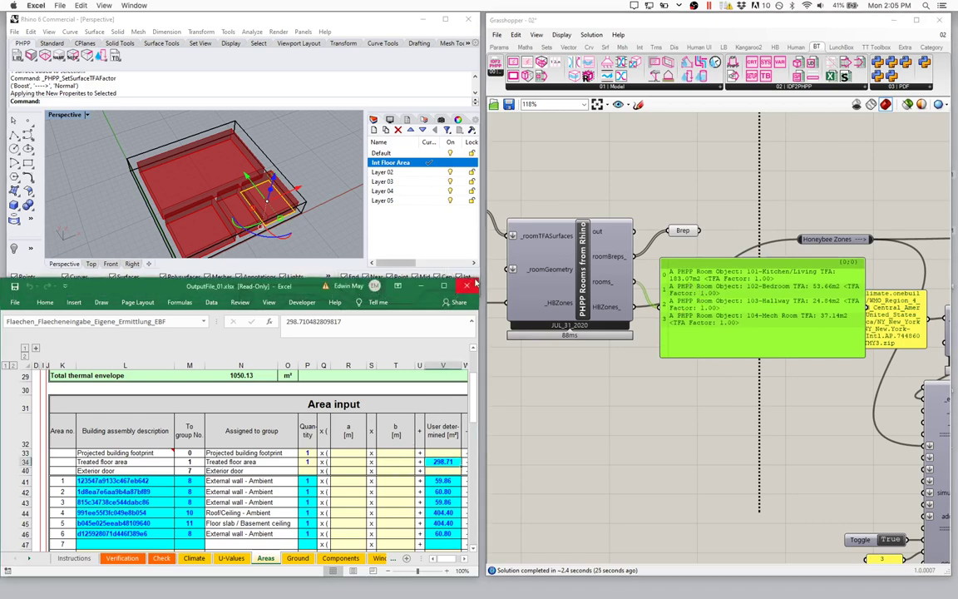
Maximize the PHPP workbook to show the Areas table with 298.71 treated floor area.
double_click(319, 283)
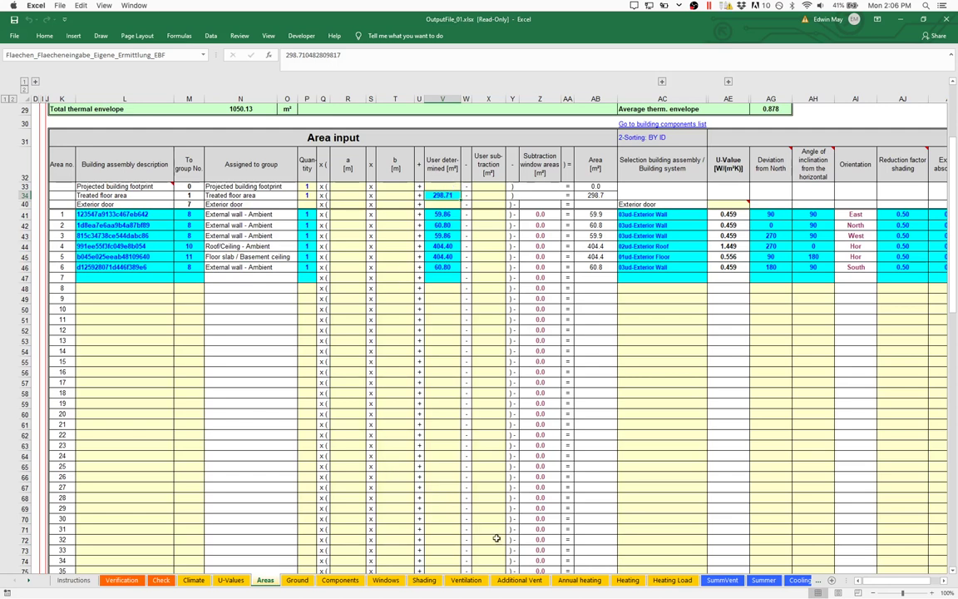
Check the first room's operation, reduction factor and days-per-week on Additional Vent, then view Verification.
left_click(529, 581)
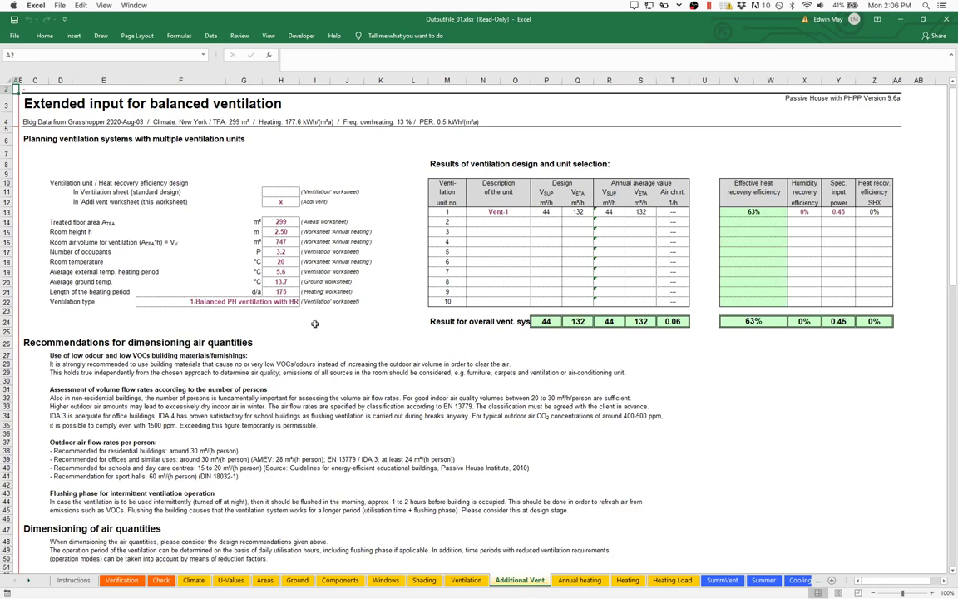
scroll(315, 323, "down", 7)
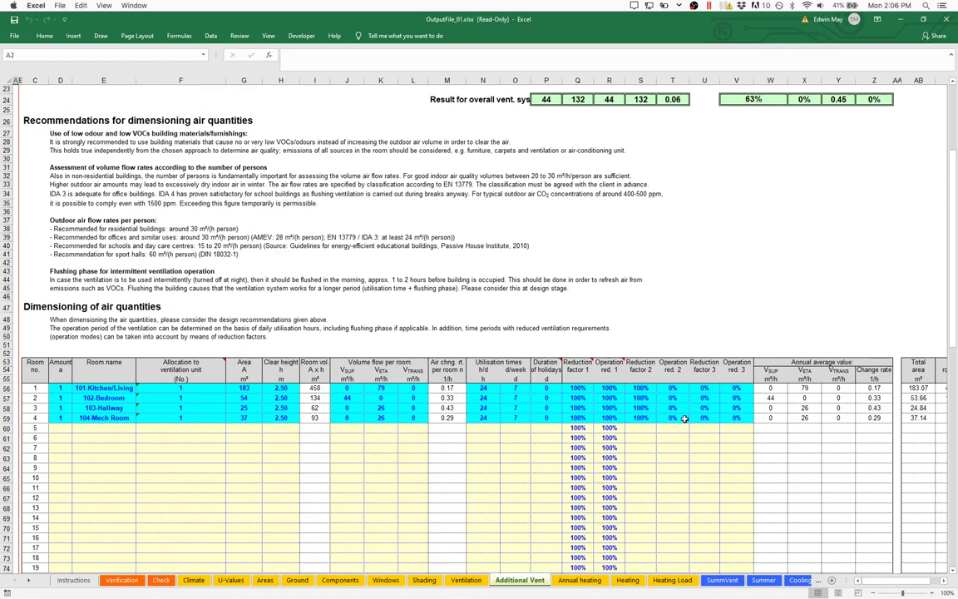
left_click(614, 390)
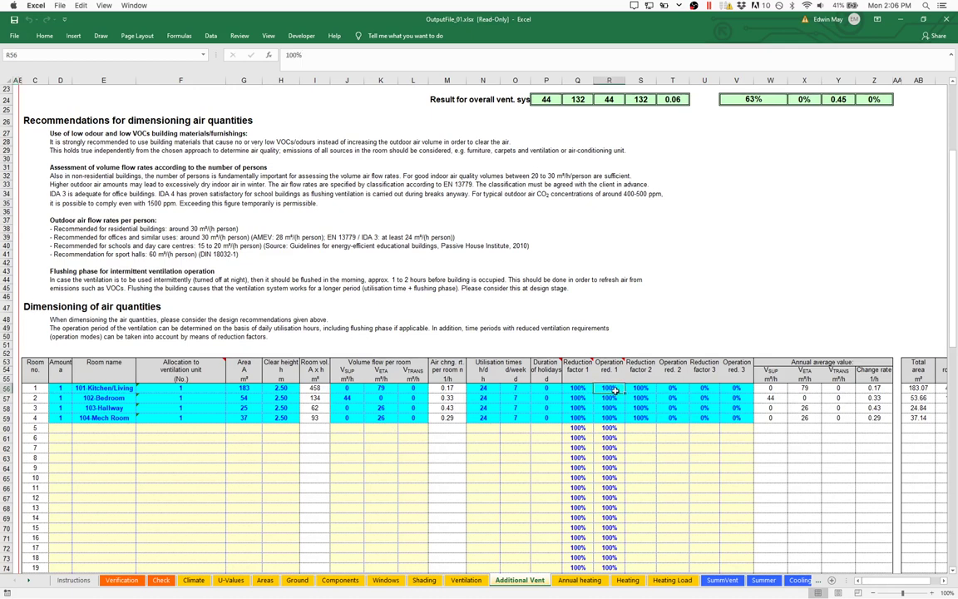
left_click(583, 391)
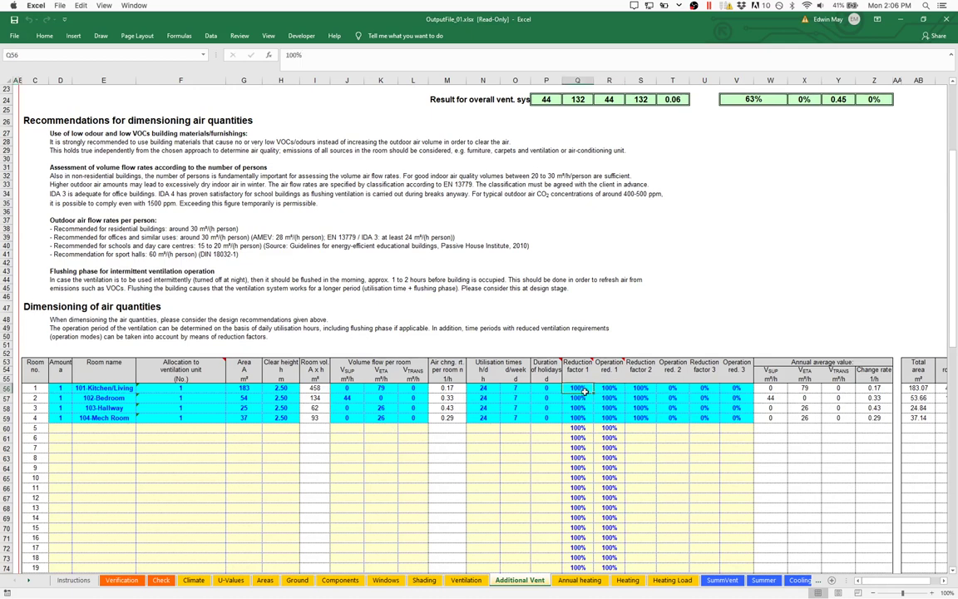
left_click(513, 389)
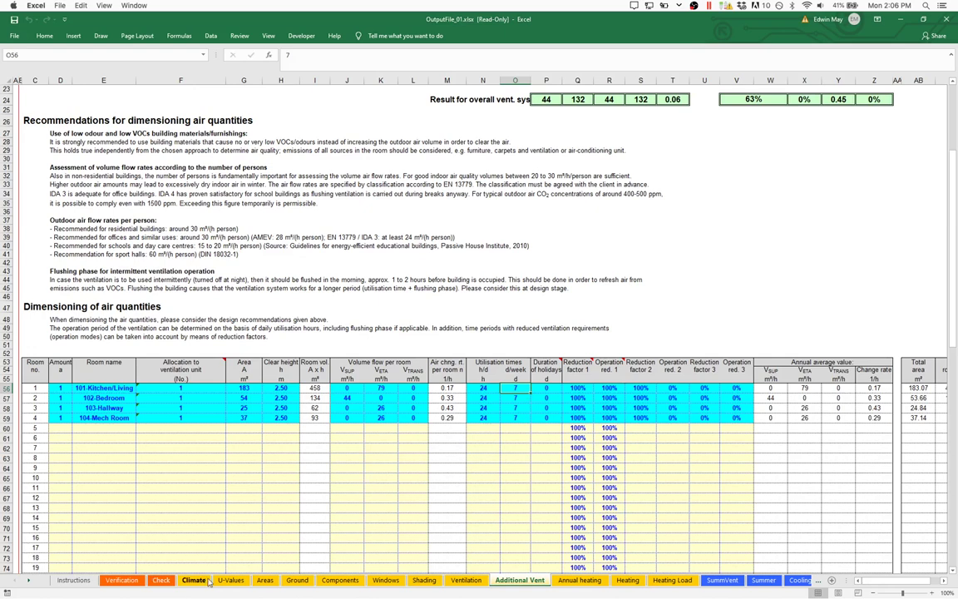
left_click(122, 582)
scroll(242, 183, "up", 3)
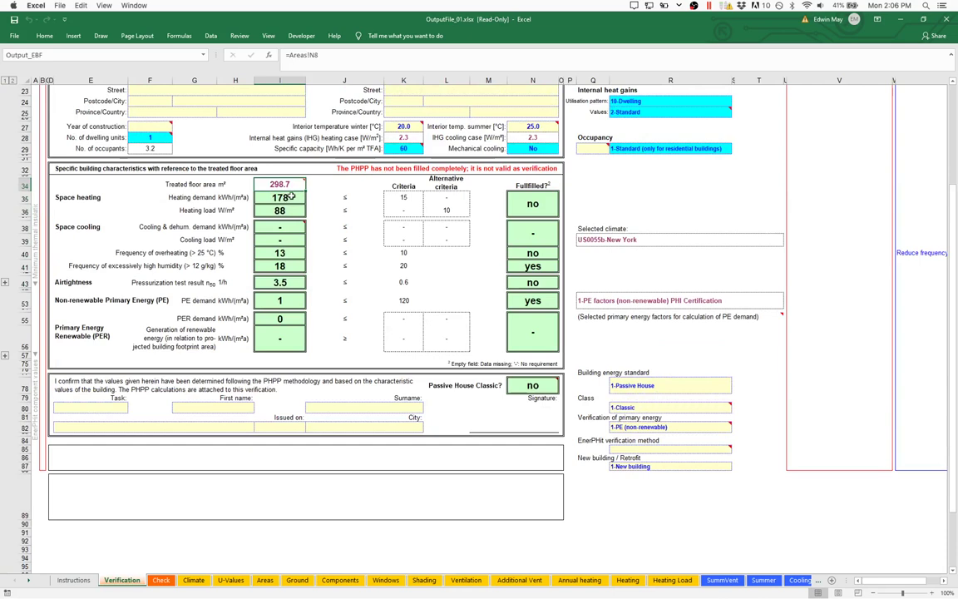
Restore Excel to a smaller window and orbit Rhino's view around the room boxes.
double_click(639, 26)
right_click_drag(254, 136, 258, 193)
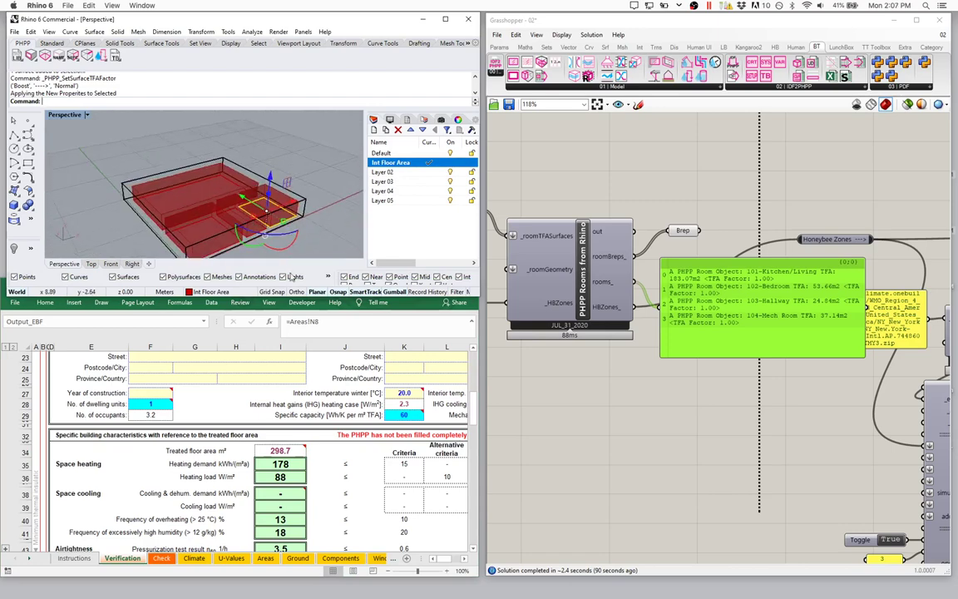
mouse_move(271, 222)
right_mouse_down()
mouse_move(304, 228)
mouse_move(282, 187)
mouse_move(287, 173)
mouse_move(288, 184)
mouse_move(261, 203)
mouse_move(261, 222)
right_mouse_up()
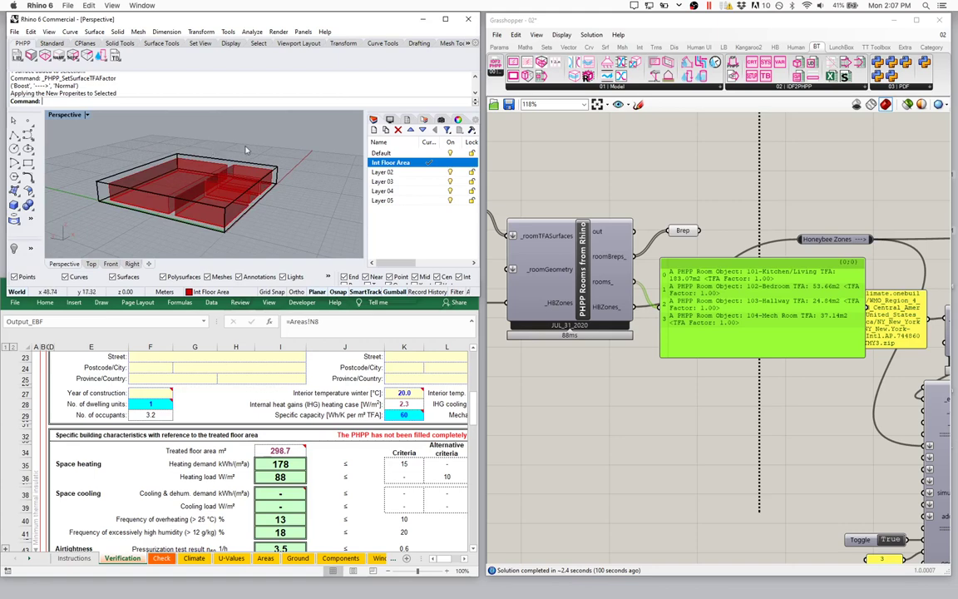
right_click_drag(572, 266, 692, 267)
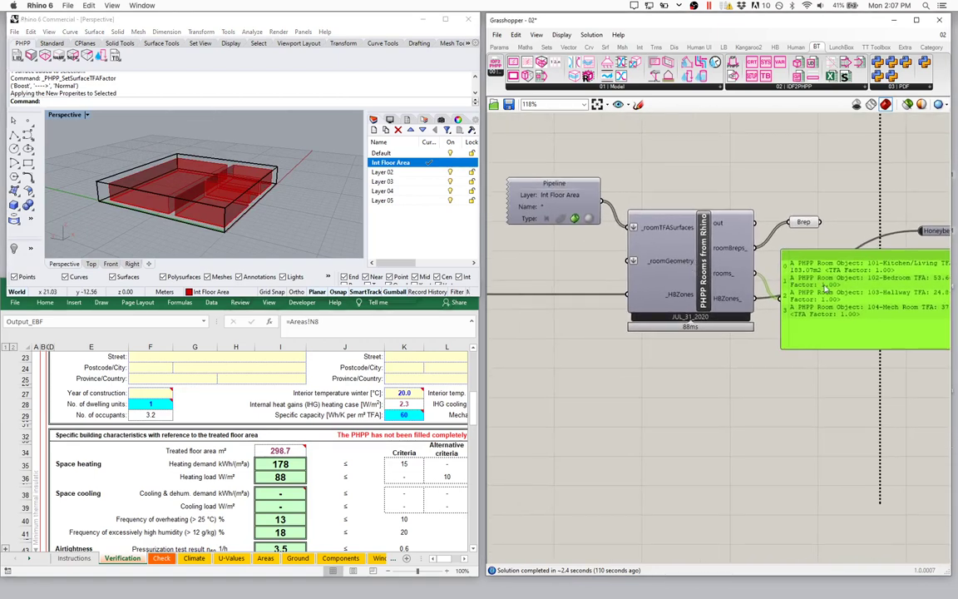
Delete the room list panel and move the floor-area Pipeline above the room component.
key("Delete")
left_click(799, 226)
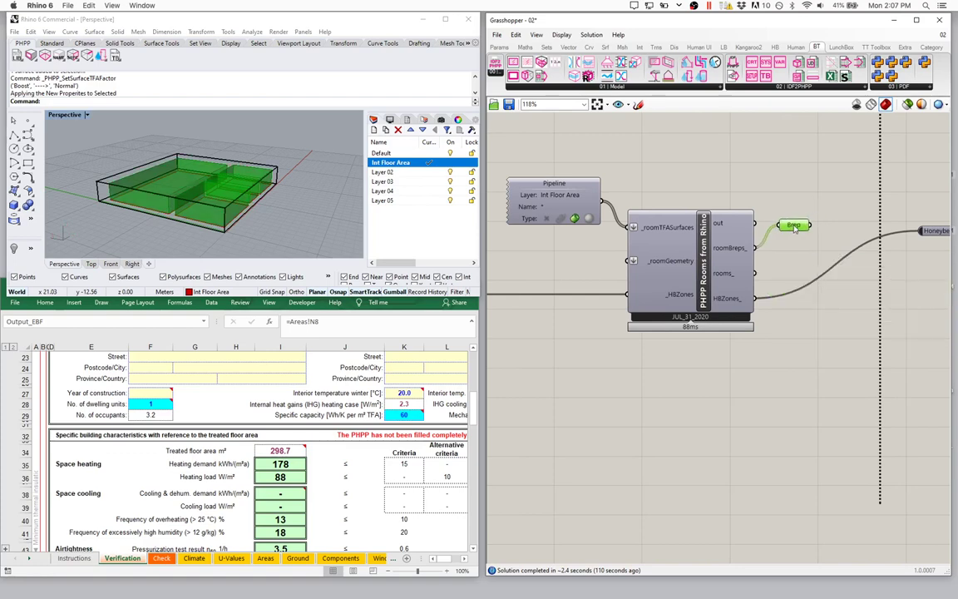
right_click_drag(555, 234, 635, 271)
left_click_drag(632, 237, 613, 210)
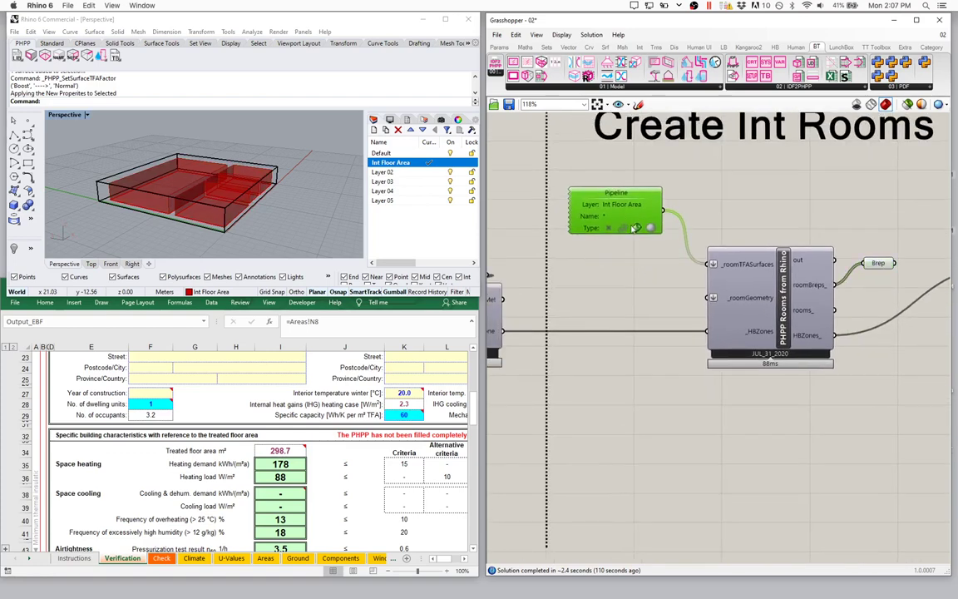
mouse_move(766, 312)
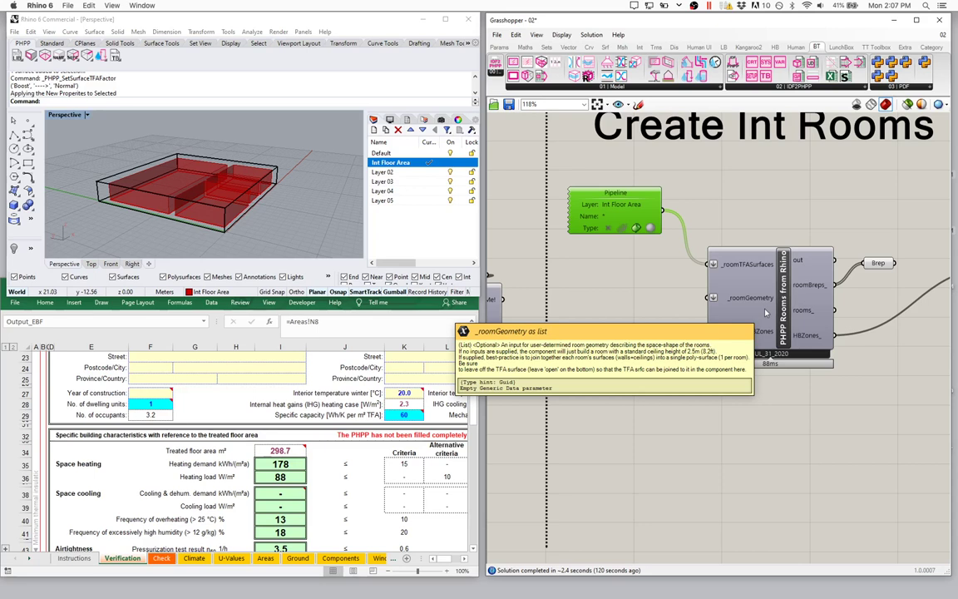
Rename Rhino's Layer 02 to 'Int Room Geom'.
left_click(391, 163)
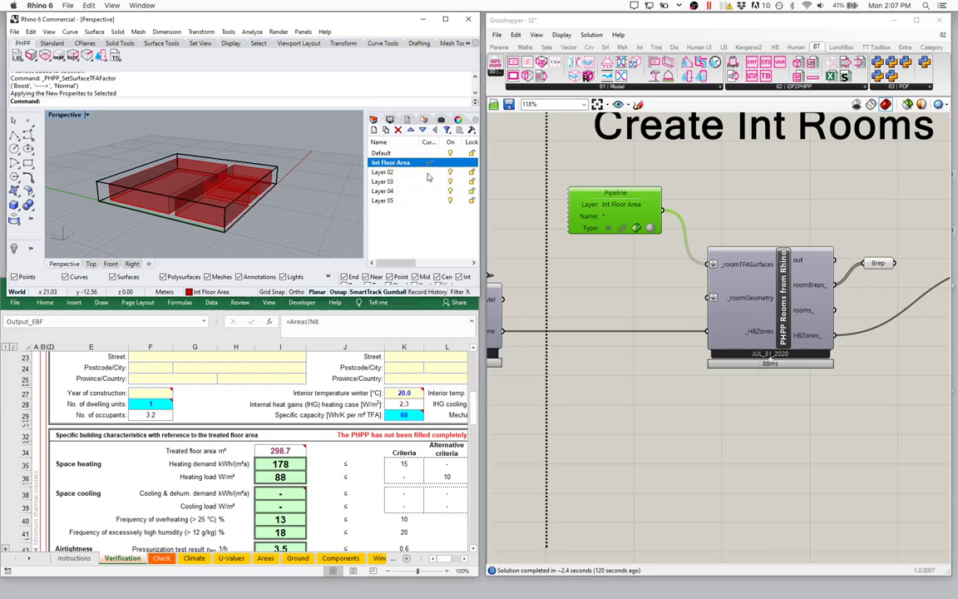
double_click(386, 172)
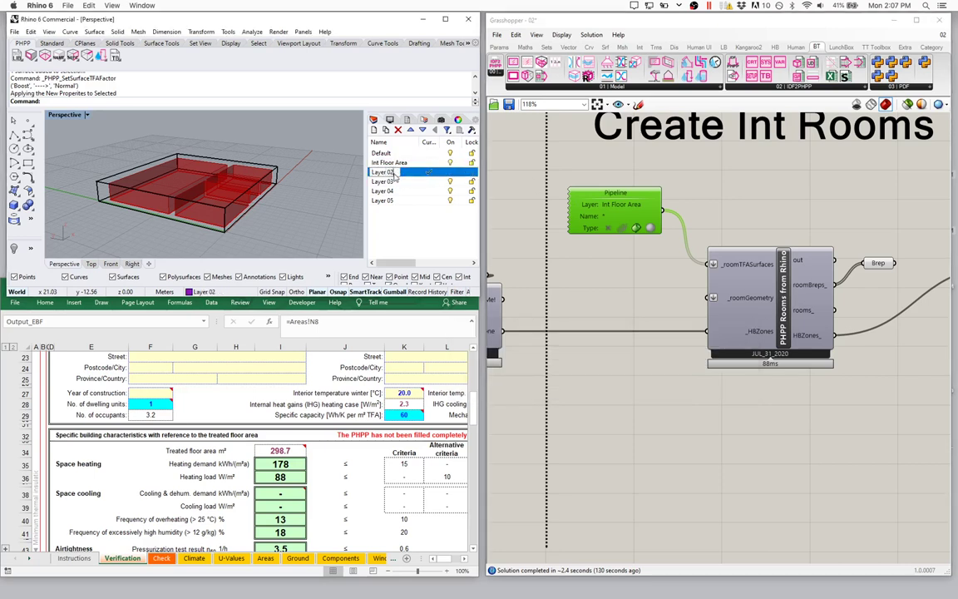
key("BackSpace")
type("Int FRoom Geom")
key("Return")
Duplicate the Pipeline and set the copy's layer to 'Int Room Geom'.
left_click(610, 259)
left_click(596, 223)
left_click_drag(609, 226, 610, 271, "alt")
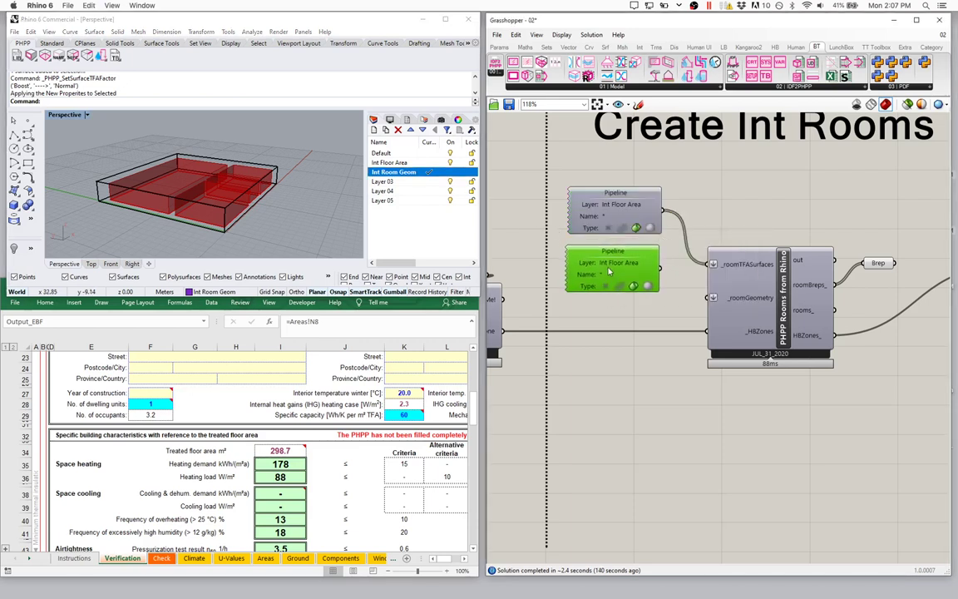
double_click(608, 264)
type("Int ")
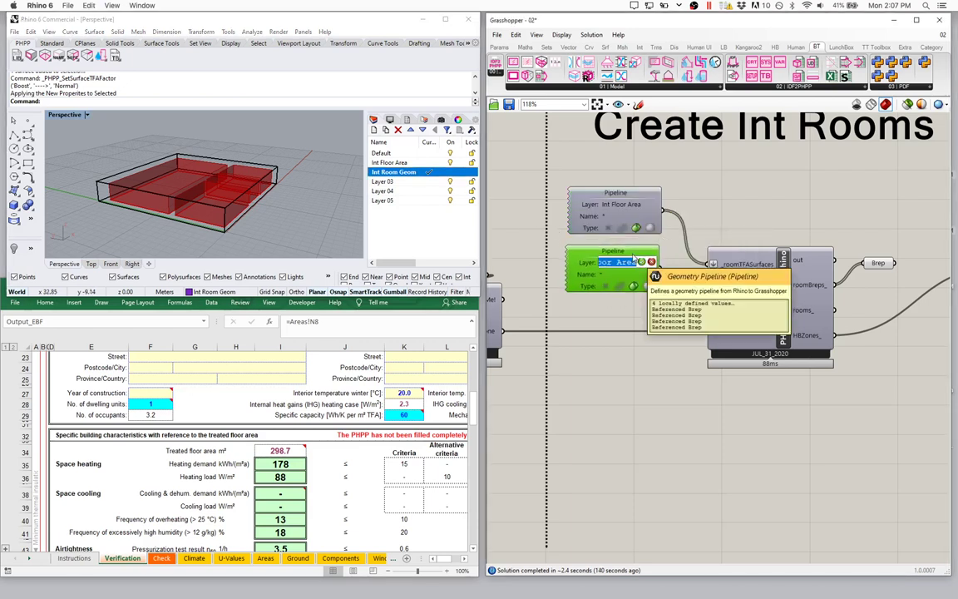
type("Room Geom")
key("Return")
mouse_move(657, 247)
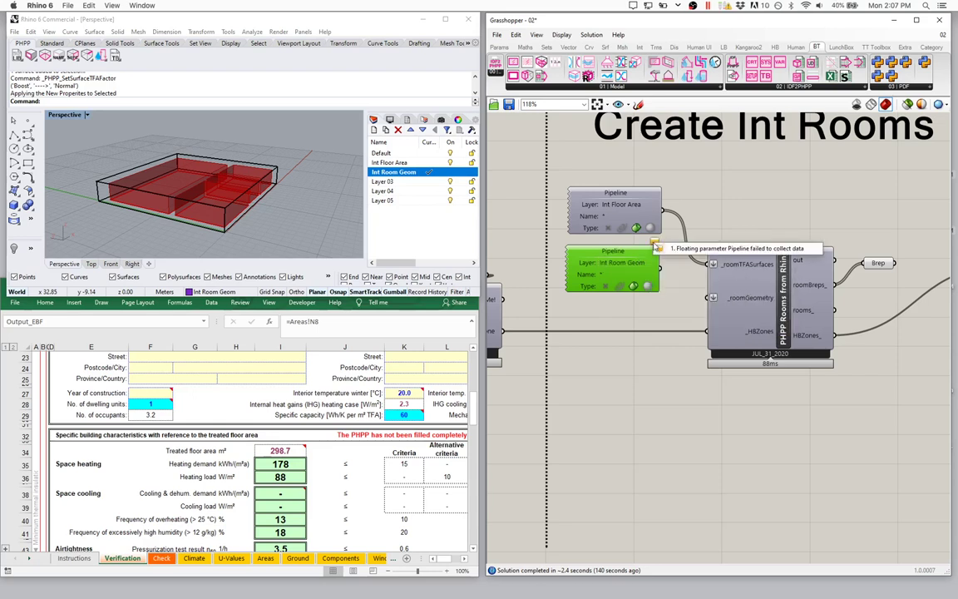
Add a Panel showing the geometry collected by the Int Room Geom Pipeline.
double_click(732, 176)
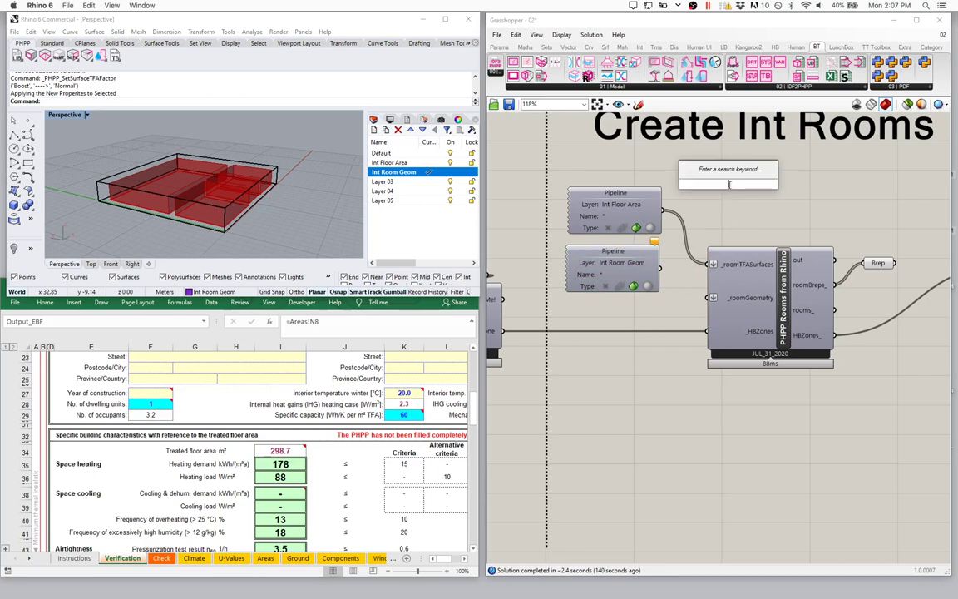
type("panel")
key("Return")
left_click_drag(663, 208, 765, 196)
left_click_drag(609, 275, 609, 289)
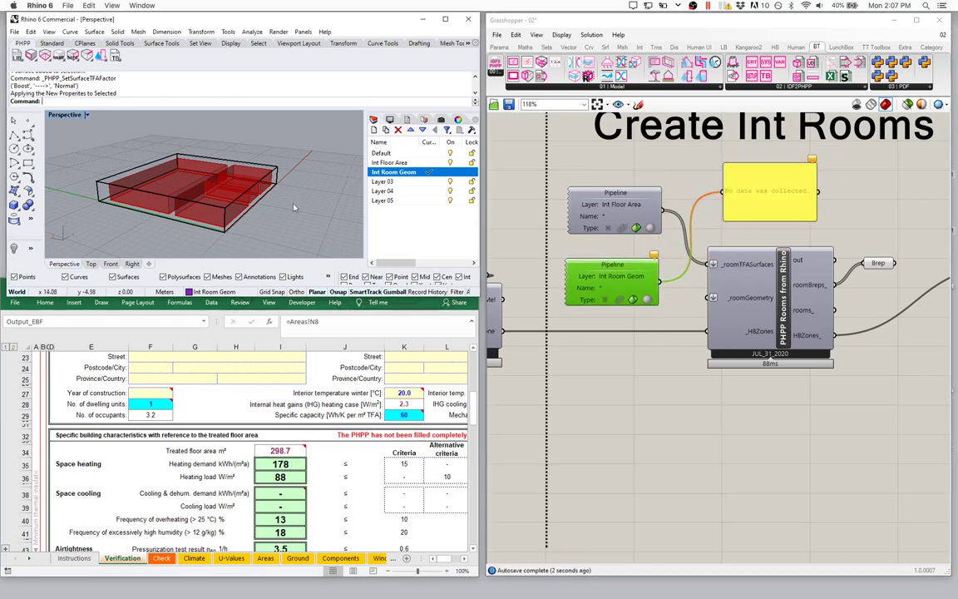
right_click_drag(285, 235, 249, 199)
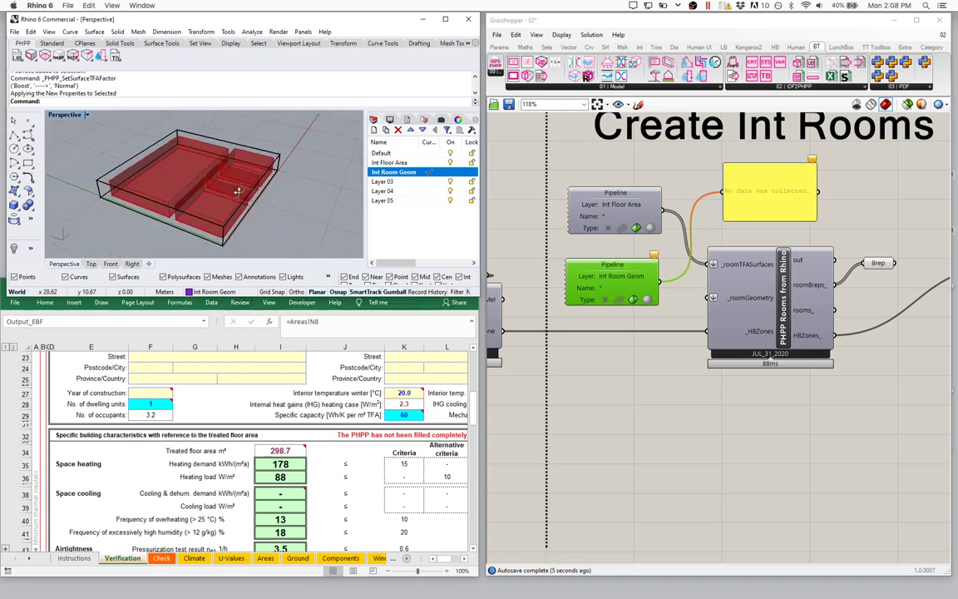
Draw a box over the floor surfaces and wire the Int Room Geom Pipeline into _roomGeometry.
left_click(13, 190)
scroll(197, 218, "up", 3)
left_click(162, 212)
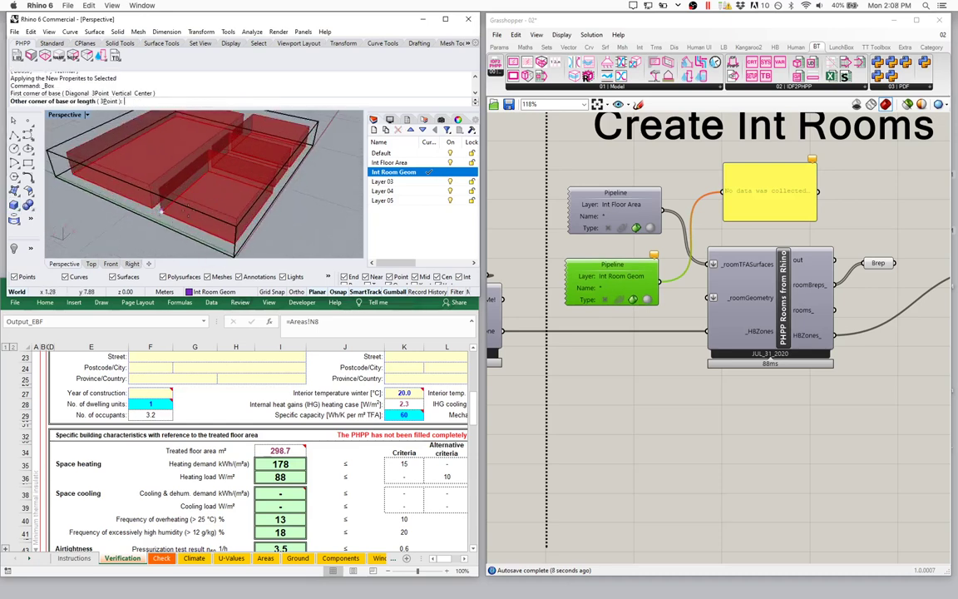
left_click(272, 192)
right_click_drag(272, 192, 265, 158)
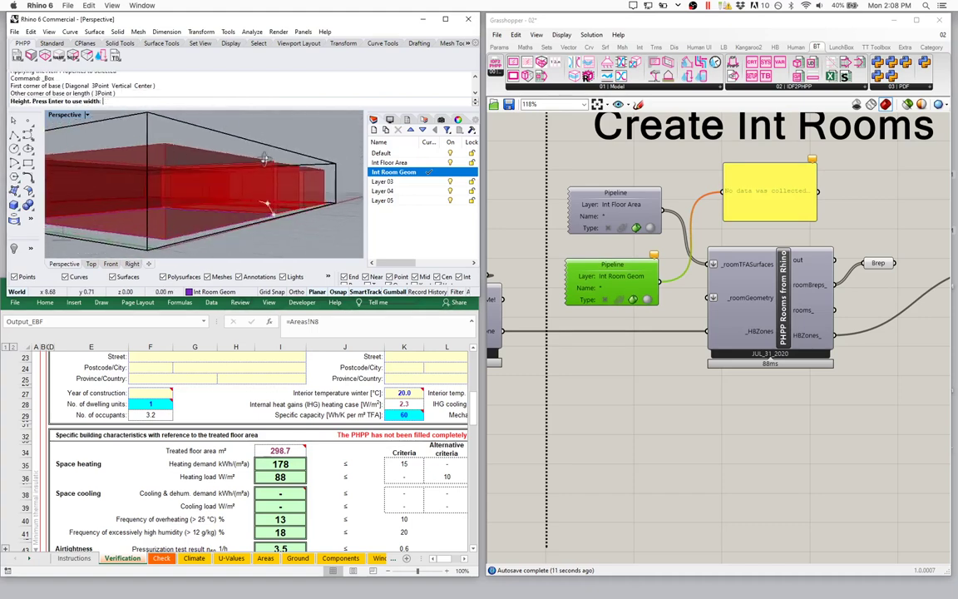
left_click(267, 205)
right_click_drag(267, 205, 172, 207)
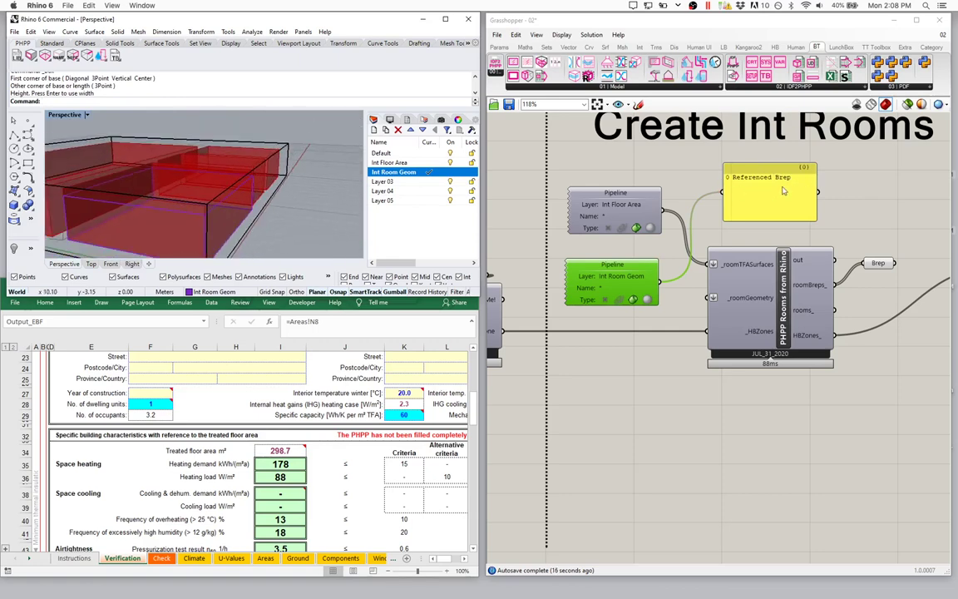
right_click_drag(249, 175, 246, 149)
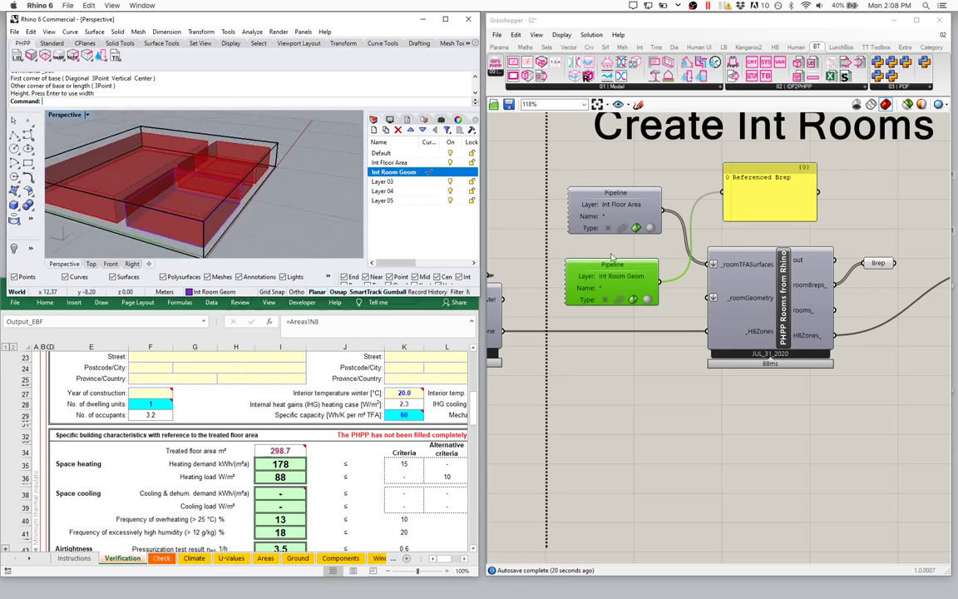
left_click_drag(660, 285, 712, 299)
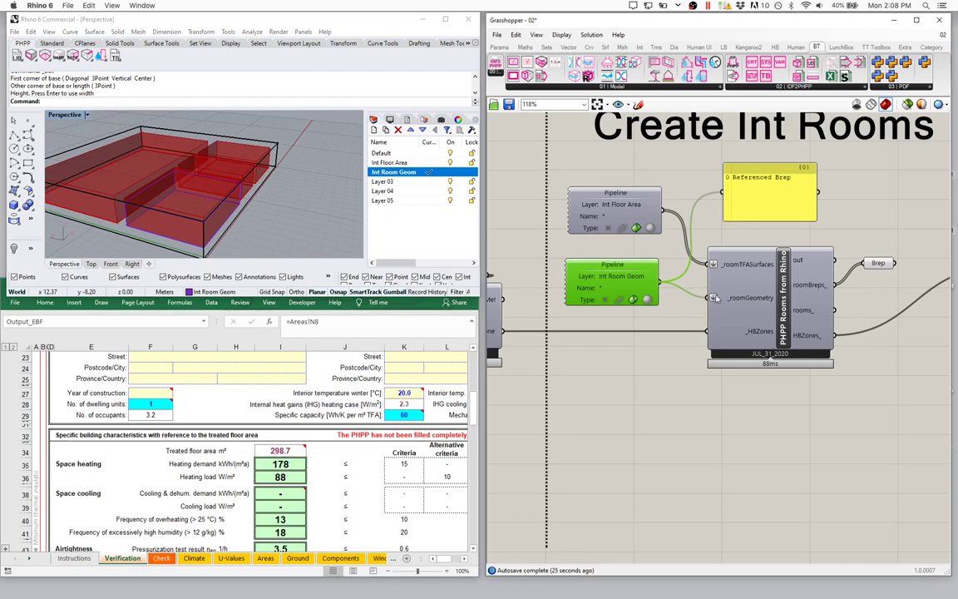
List all four PHPP Rooms remarks and copy the first remark's text.
left_click(829, 244)
right_click(740, 231)
key("Escape")
left_click(829, 243)
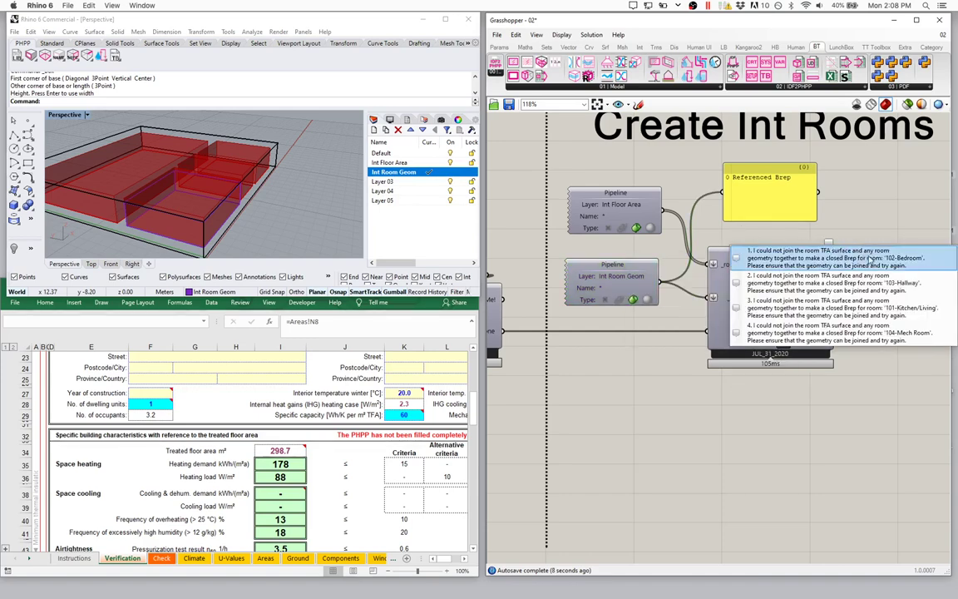
left_click(933, 265)
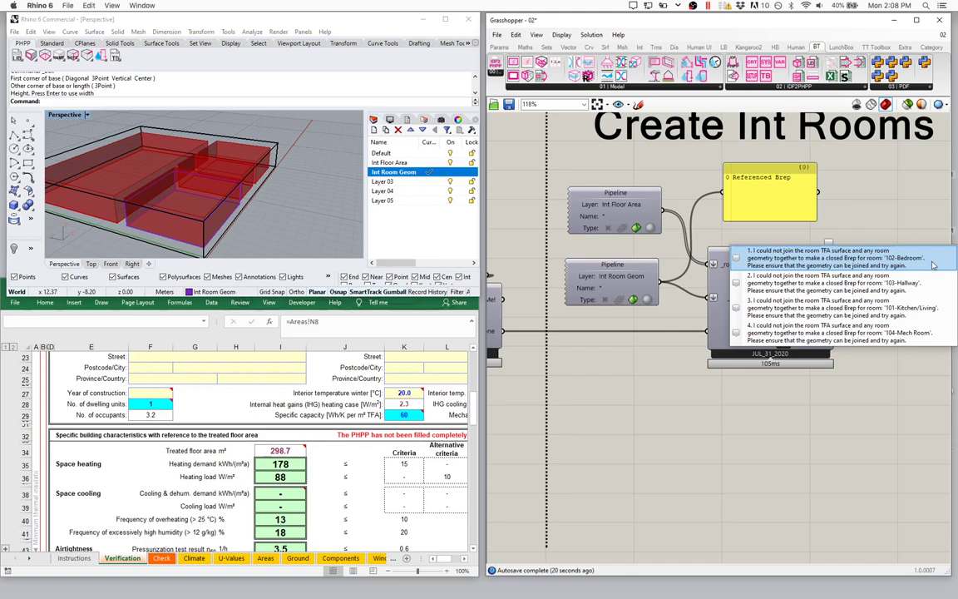
Back in Rhino, repeat the box command and orbit the perspective view.
left_click(238, 167)
key("Return")
right_click_drag(238, 167, 162, 208)
Isolate the first room box with its floor surface and view it shaded.
key("Escape")
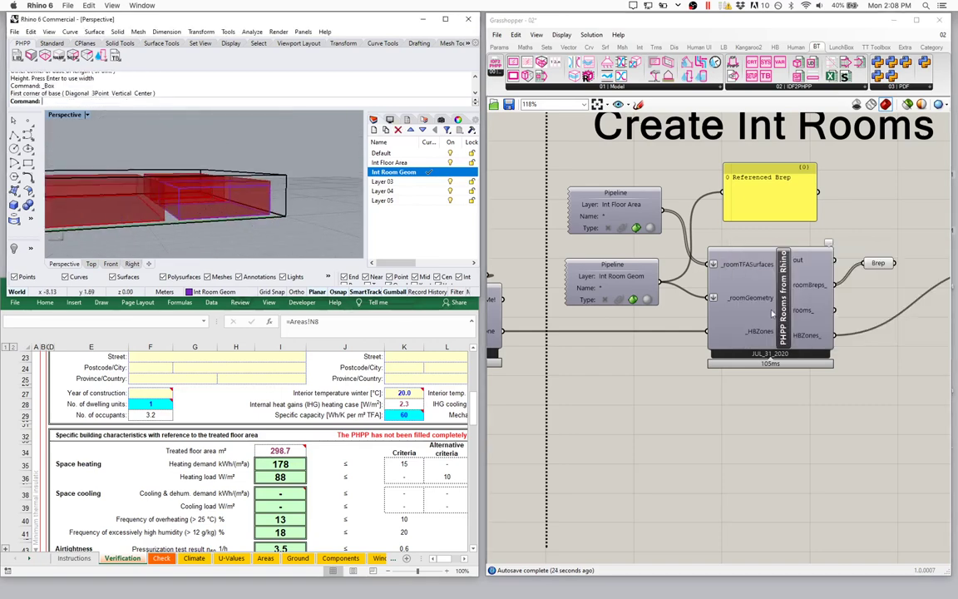
left_click(269, 191)
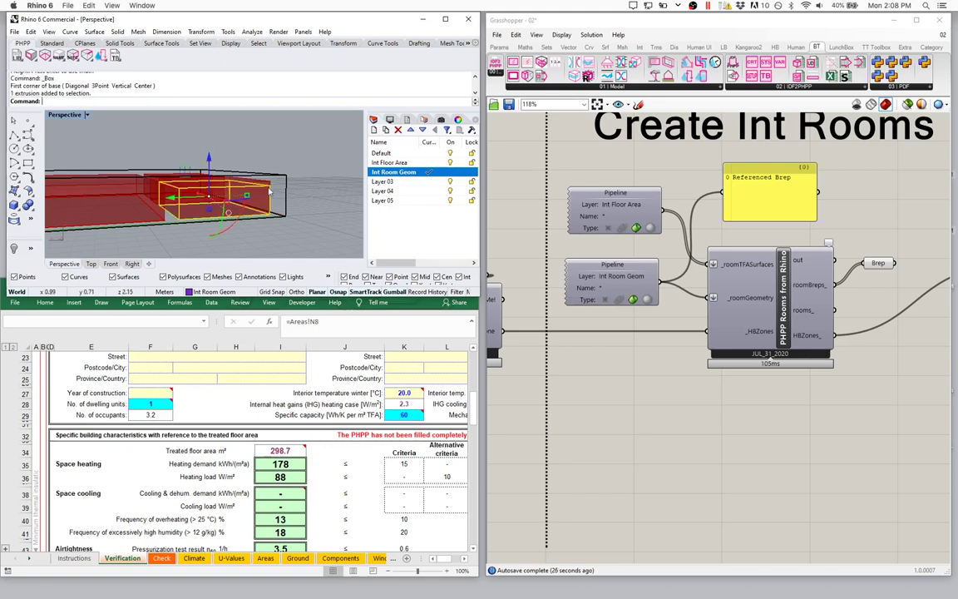
mouse_move(268, 191)
right_mouse_down()
mouse_move(233, 179)
mouse_move(282, 190)
mouse_move(275, 188)
right_mouse_up()
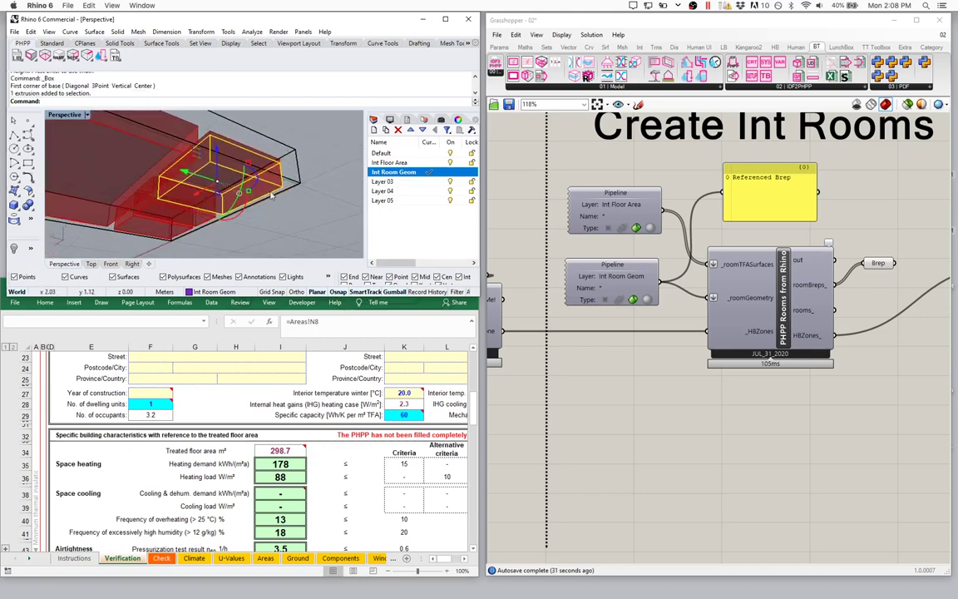
left_click(195, 178)
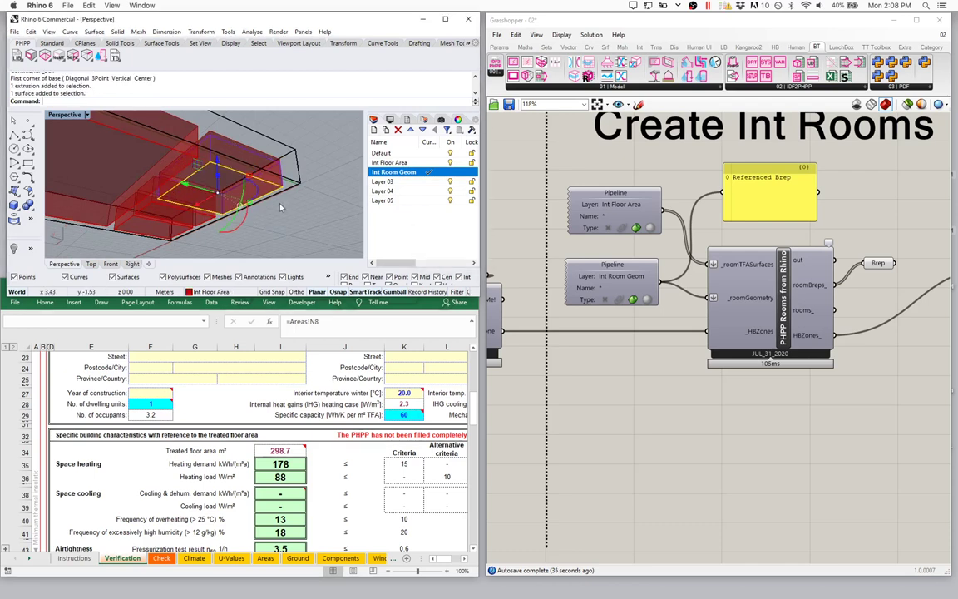
left_click(265, 160)
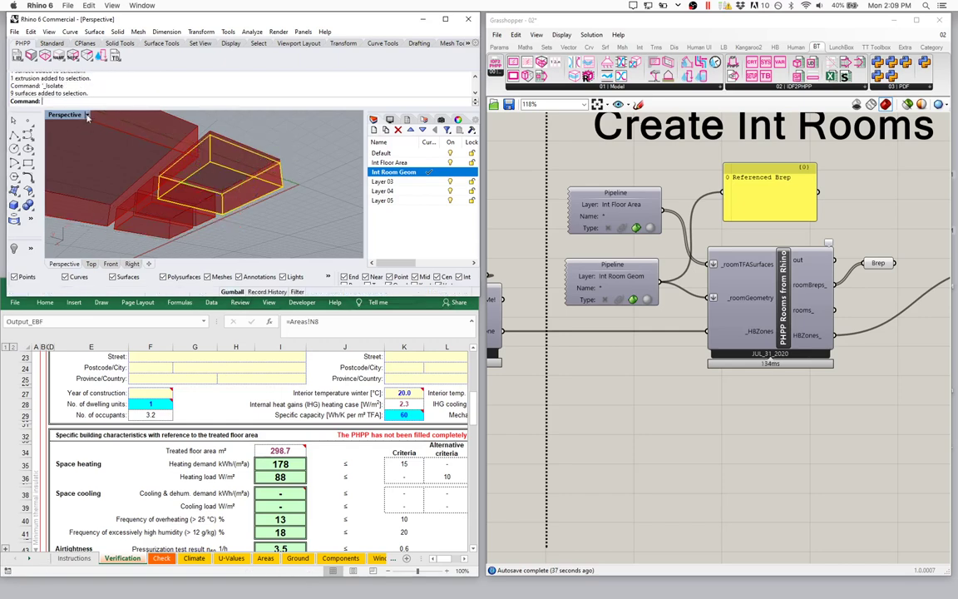
left_click(86, 115)
left_click(71, 140)
key("Escape")
right_click_drag(261, 184, 184, 165)
Lift the room box above its floor and delete one of its faces.
left_click(250, 167)
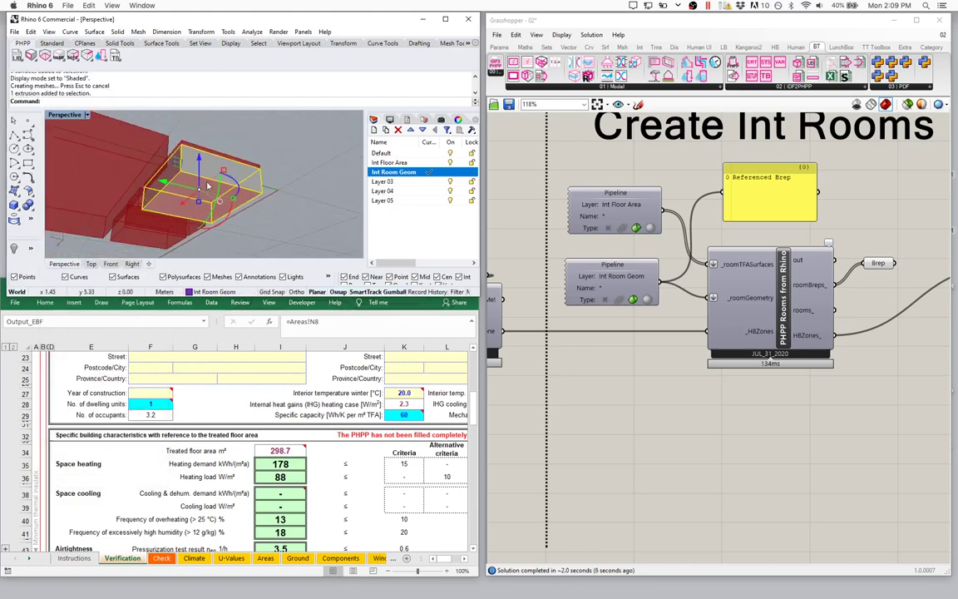
mouse_move(200, 149)
left_mouse_down()
mouse_move(203, 108)
mouse_move(202, 158)
left_mouse_up()
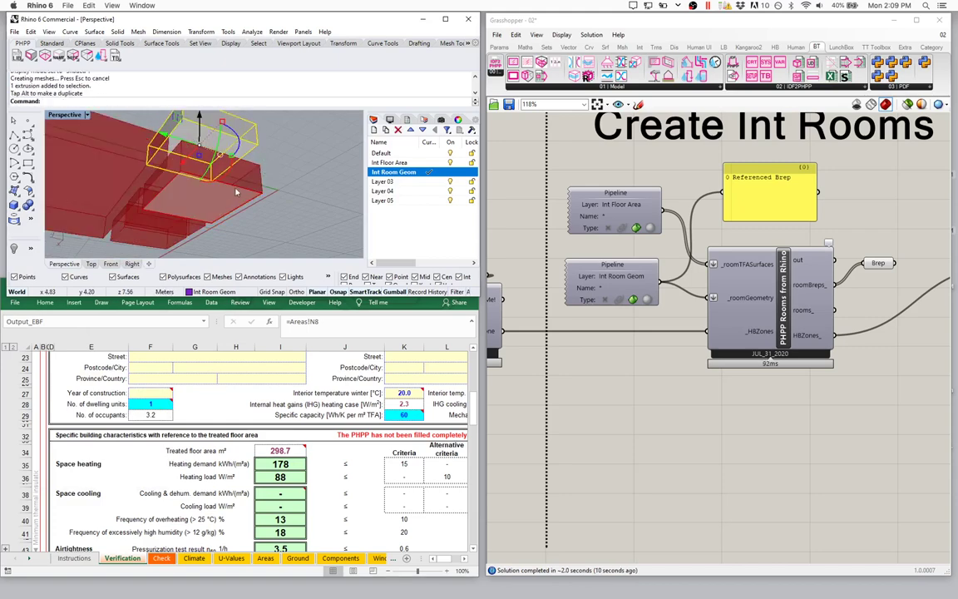
left_click(254, 193)
right_click_drag(258, 158, 237, 141)
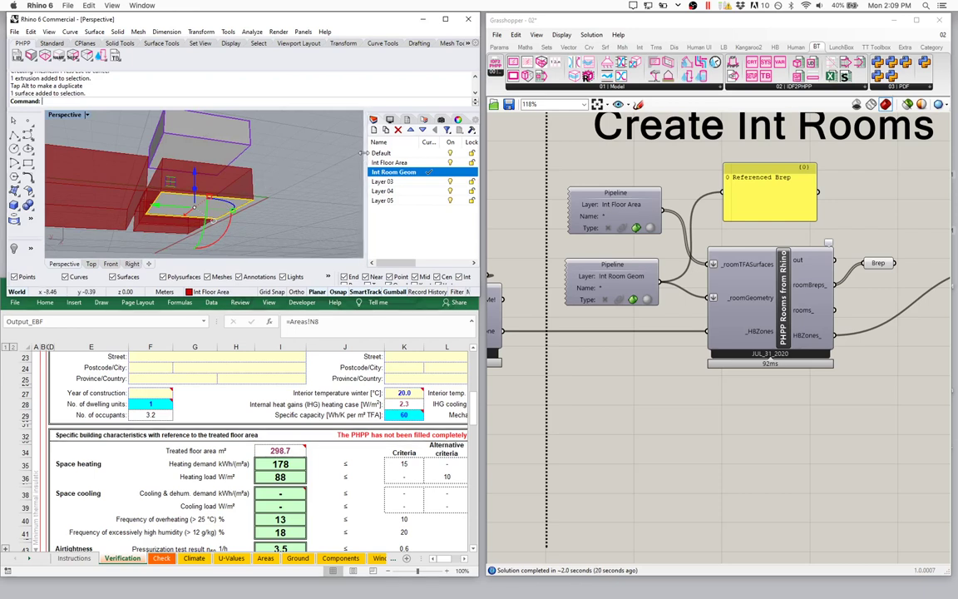
left_click(280, 164)
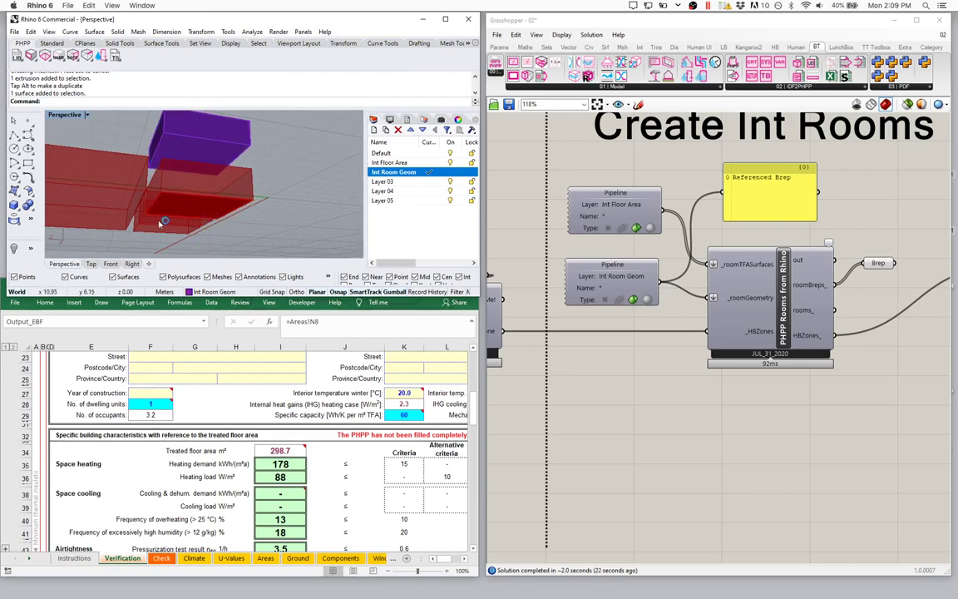
left_click(192, 151, "ctrl+shift")
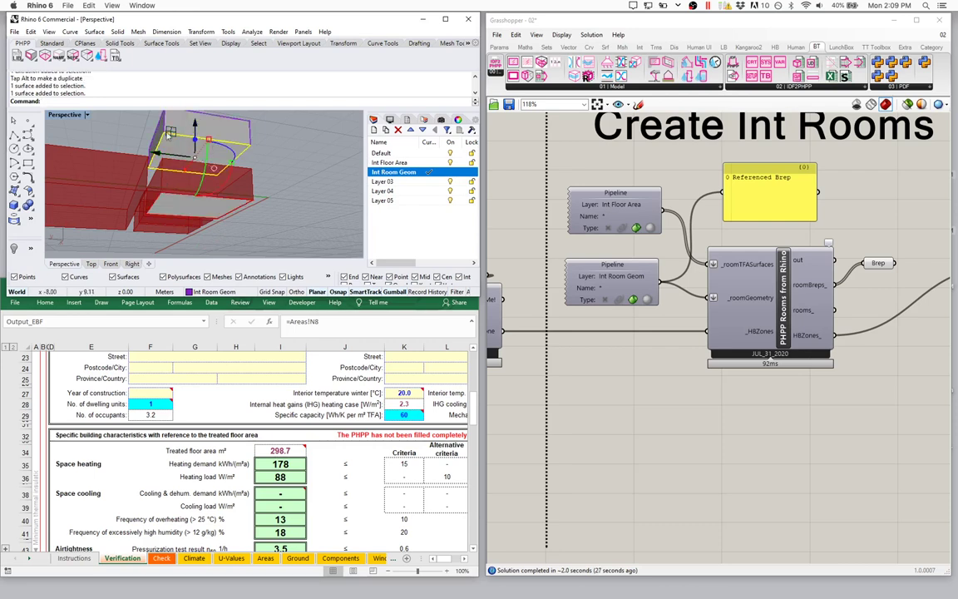
key("Delete")
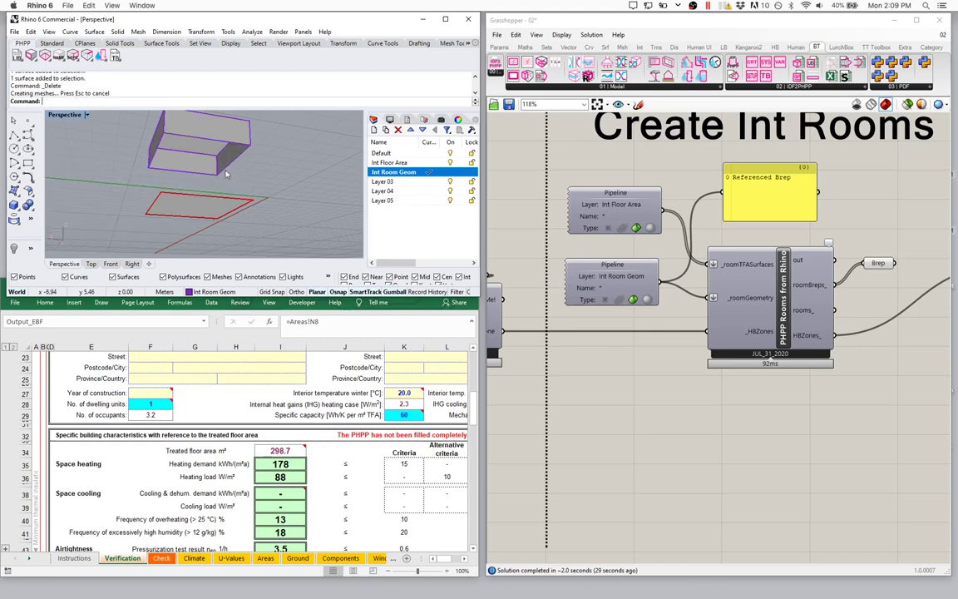
Move the room box by its corner down onto the floor surface.
left_click(244, 138)
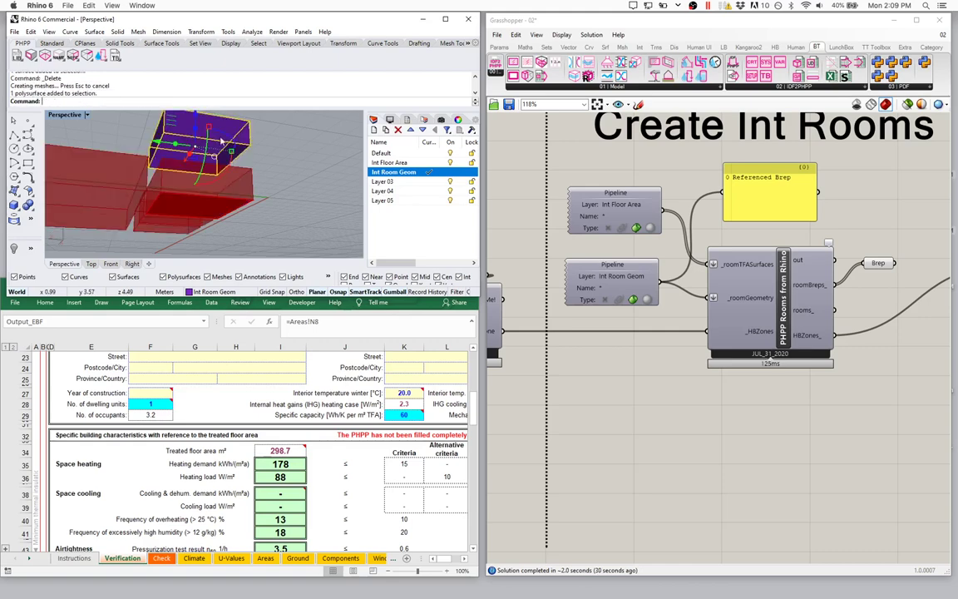
right_click_drag(288, 148, 237, 143)
type("M")
key("Return")
left_click(259, 148)
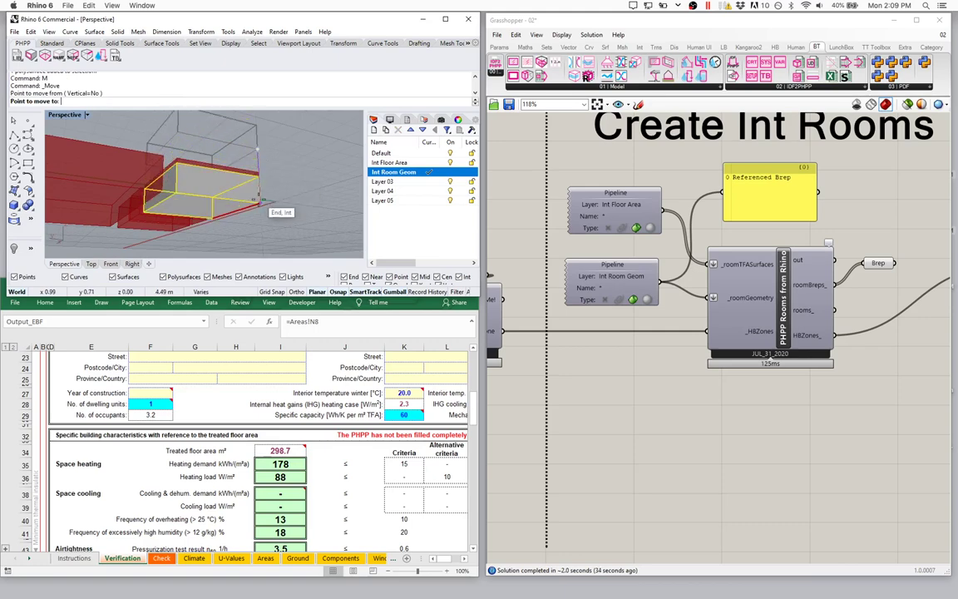
key("Return")
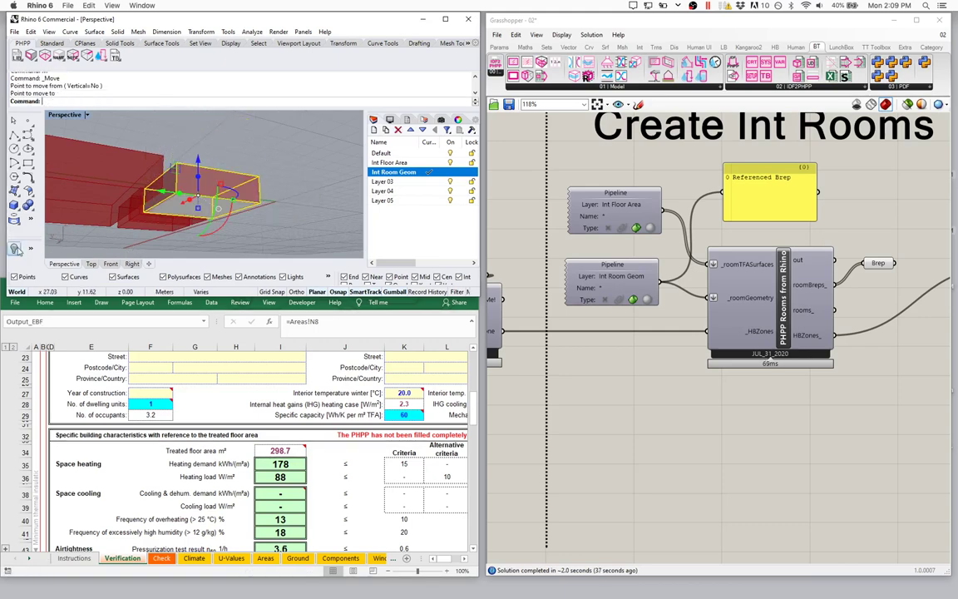
Show all hidden objects again and return the viewport to wireframe.
left_click(30, 248)
left_click(50, 262)
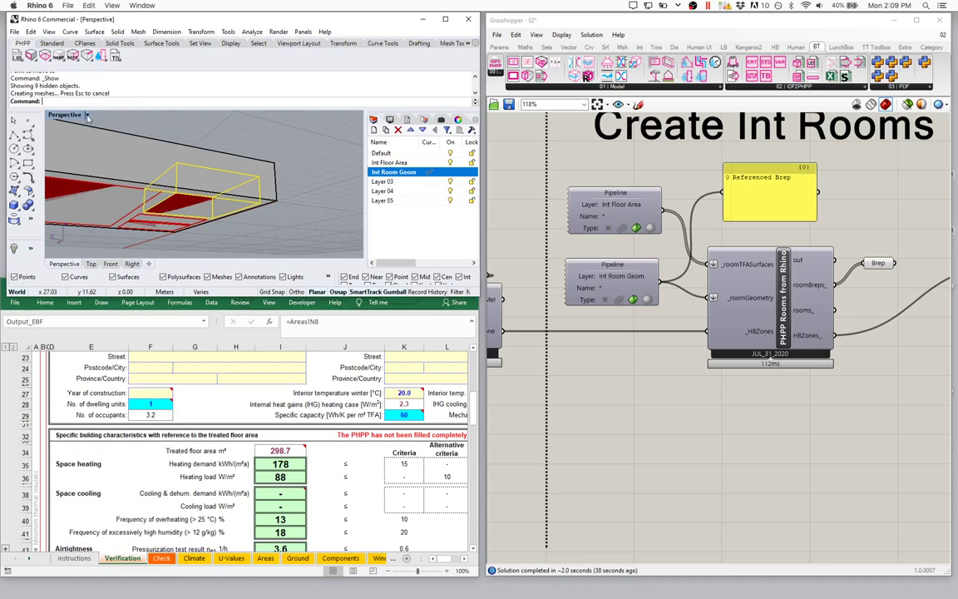
left_click(87, 118)
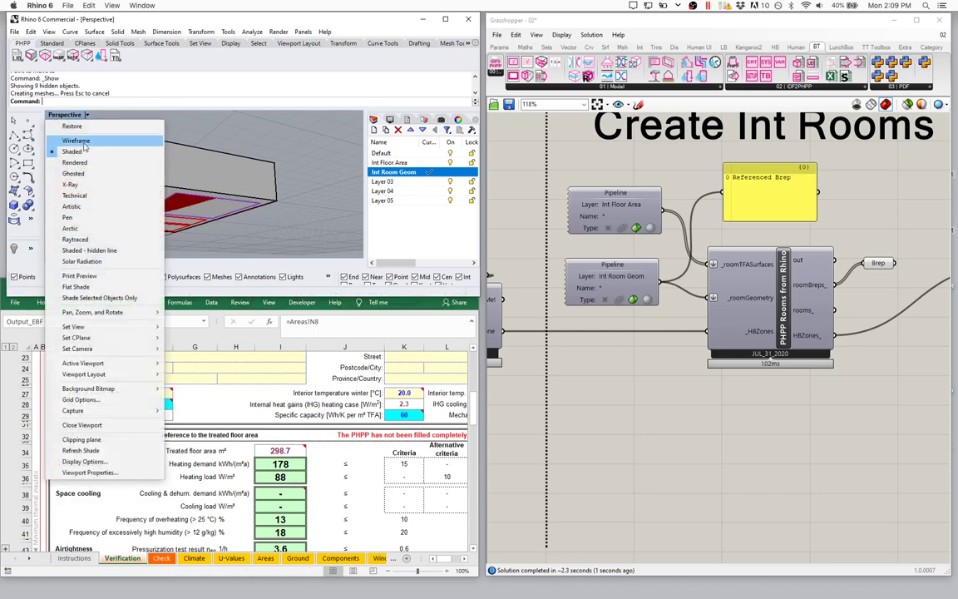
left_click(75, 138)
right_click_drag(263, 188, 113, 192)
Lower the front box's top face and shift two corner vertices to fit the floor.
left_click(145, 200)
key("Escape")
left_click(171, 195, "ctrl+shift")
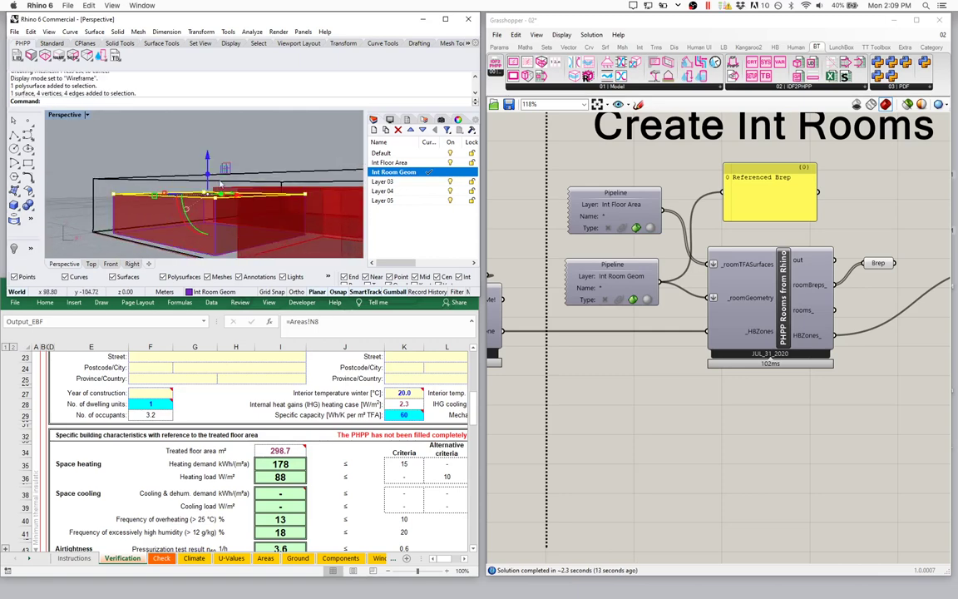
left_click_drag(208, 164, 168, 210)
right_click_drag(203, 166, 171, 199)
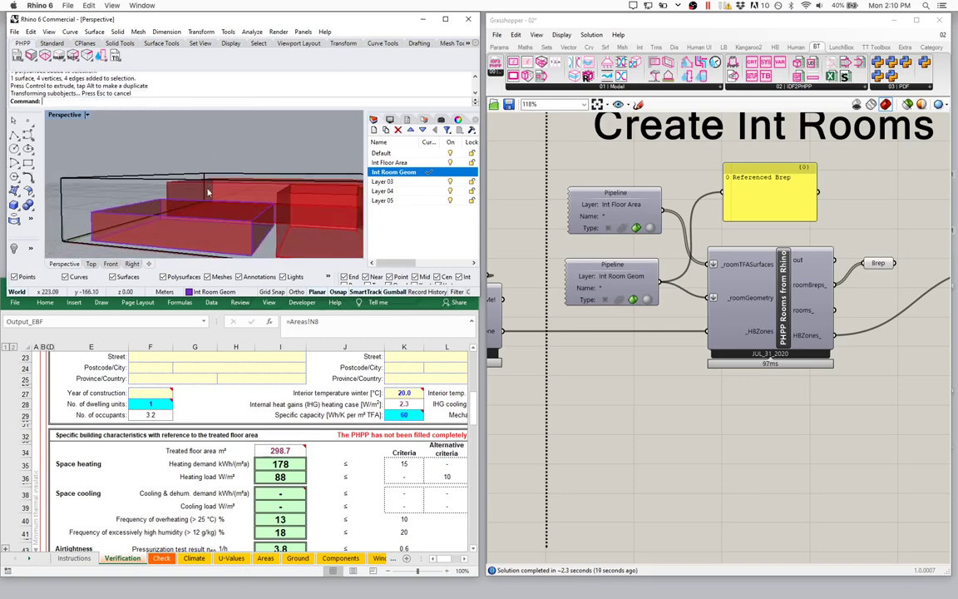
left_click(164, 203, "ctrl+shift")
left_click(92, 211, "ctrl+shift")
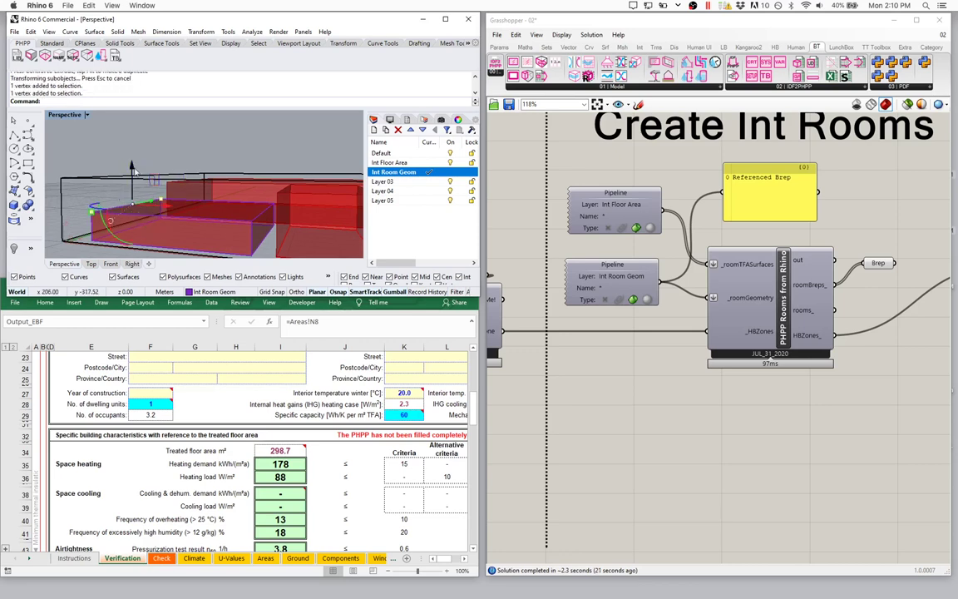
left_click_drag(133, 167, 210, 158)
scroll(249, 190, "up", 3)
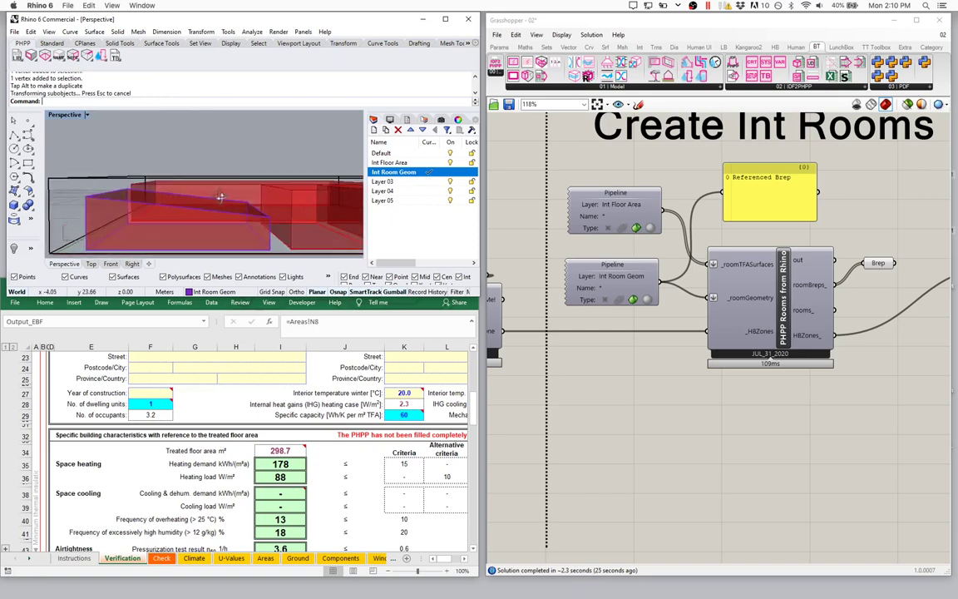
scroll(250, 190, "down", 3)
right_click_drag(208, 208, 232, 223)
scroll(223, 207, "down", 2)
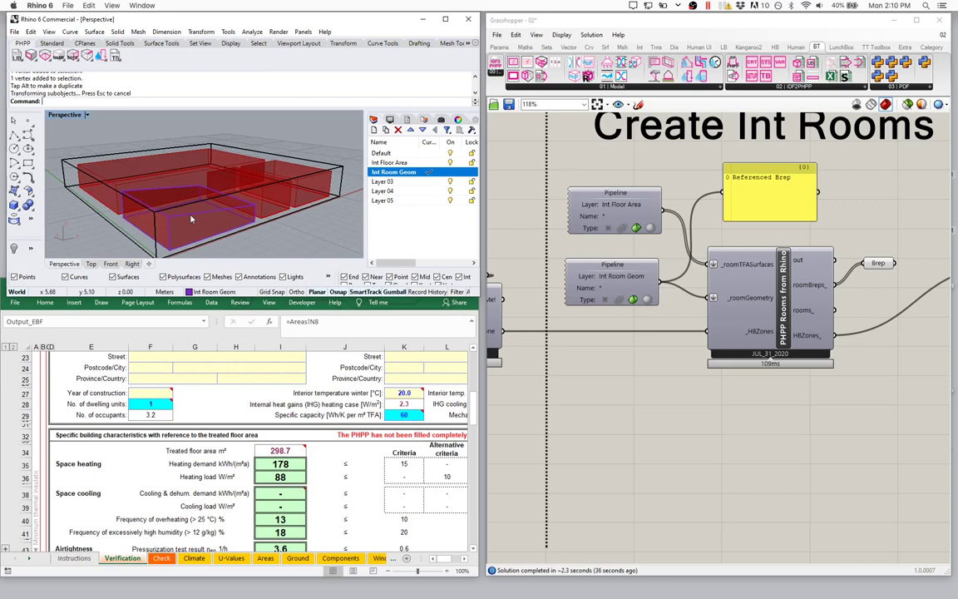
Check another box against its floor, then delete the Referenced Brep panel in Grasshopper.
left_click(190, 218)
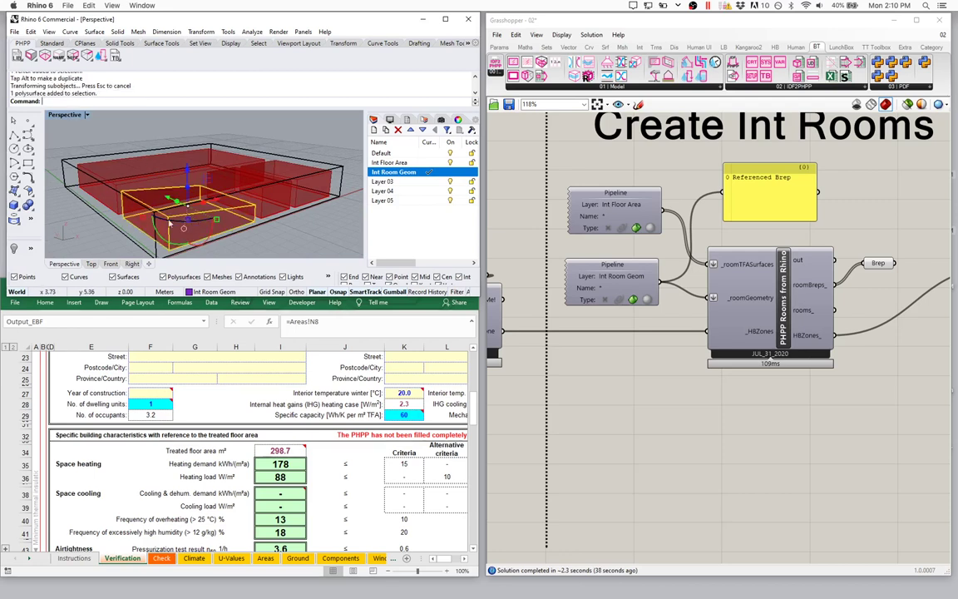
left_click(116, 198, "ctrl+shift")
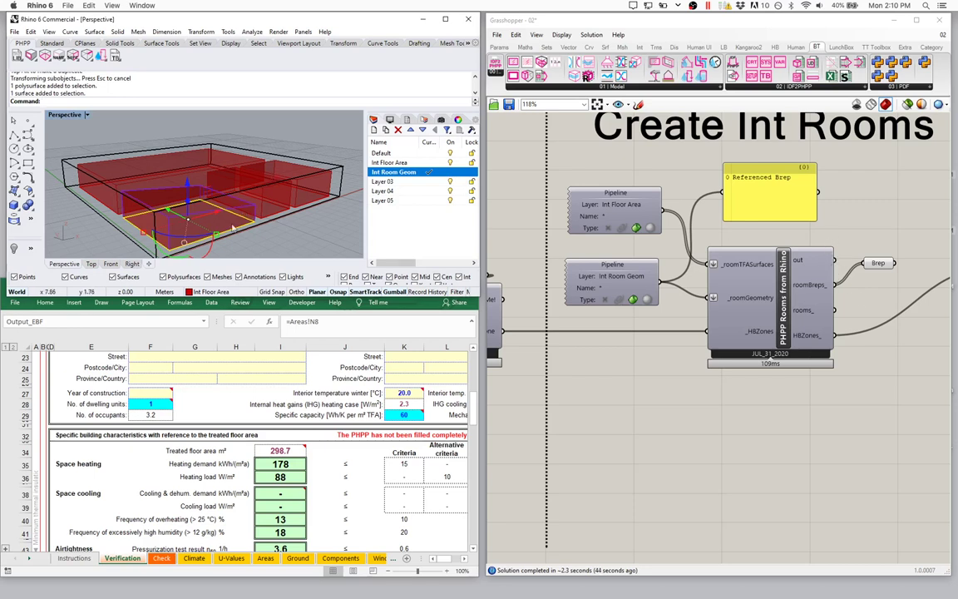
right_click_drag(247, 228, 239, 185)
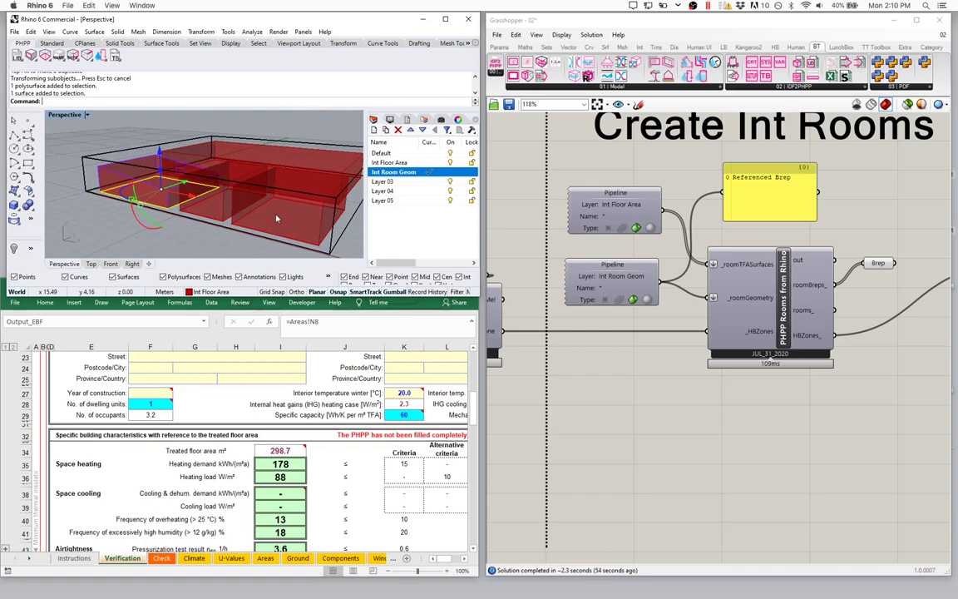
mouse_move(183, 208)
right_mouse_down()
mouse_move(239, 213)
mouse_move(198, 196)
right_mouse_up()
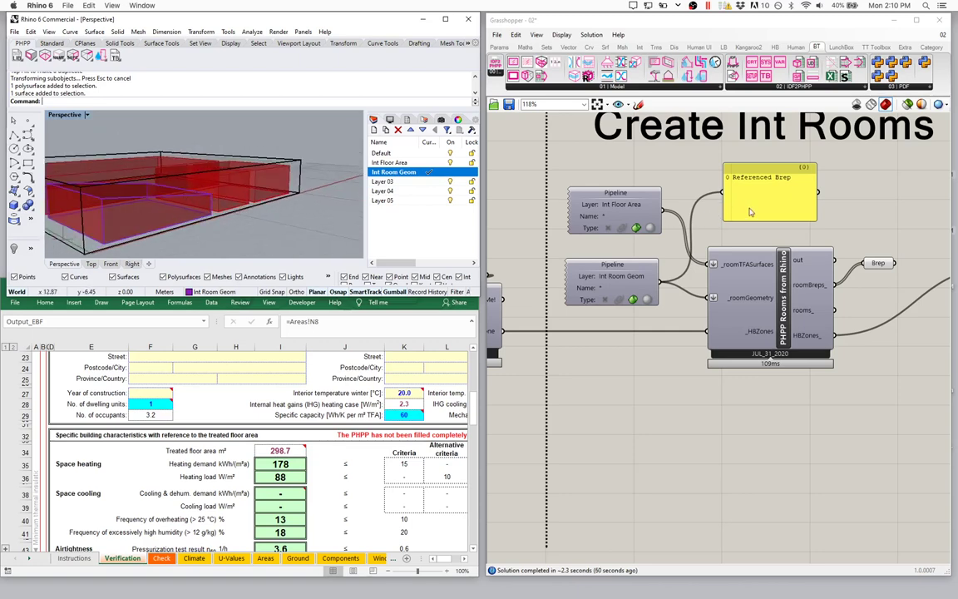
left_click(736, 191)
key("Delete")
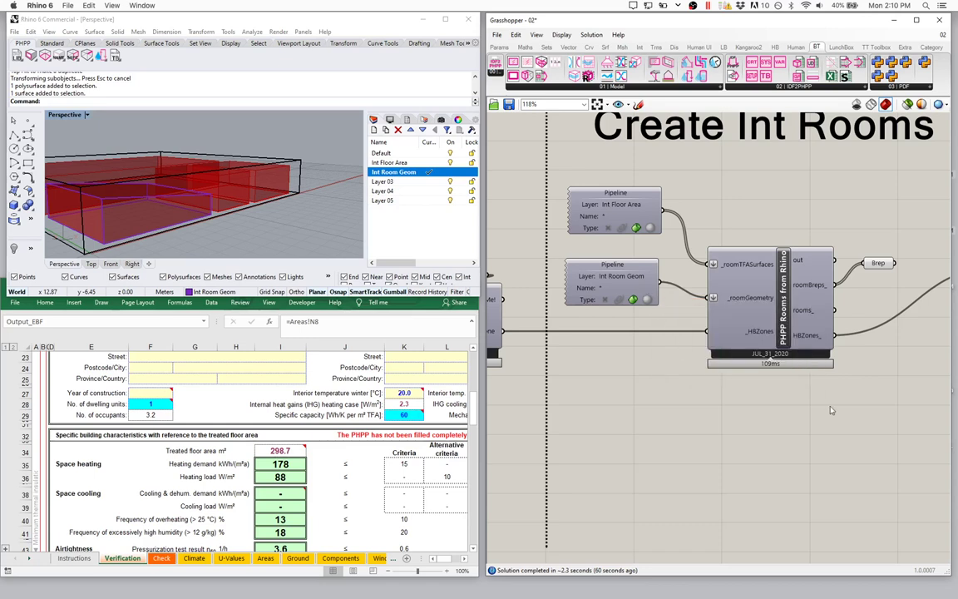
Open the PHPP Ventilation sheet and select the net air volume results.
left_click(367, 426)
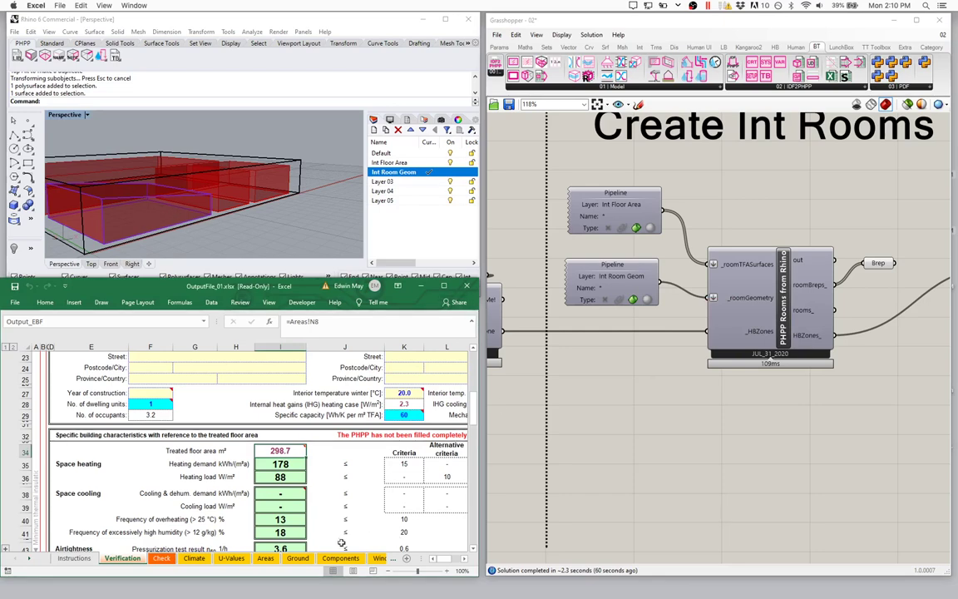
left_click(31, 559)
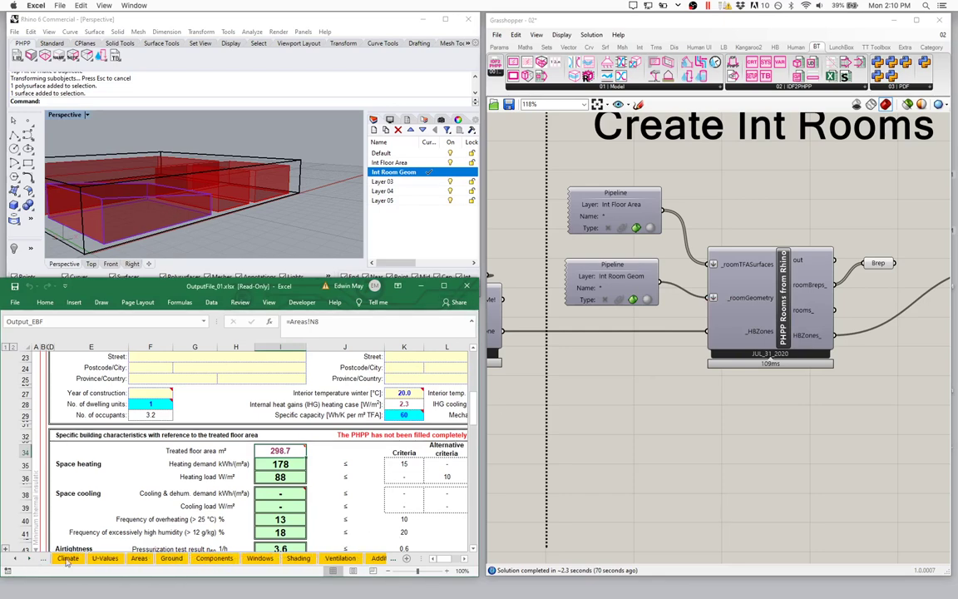
left_click(336, 558)
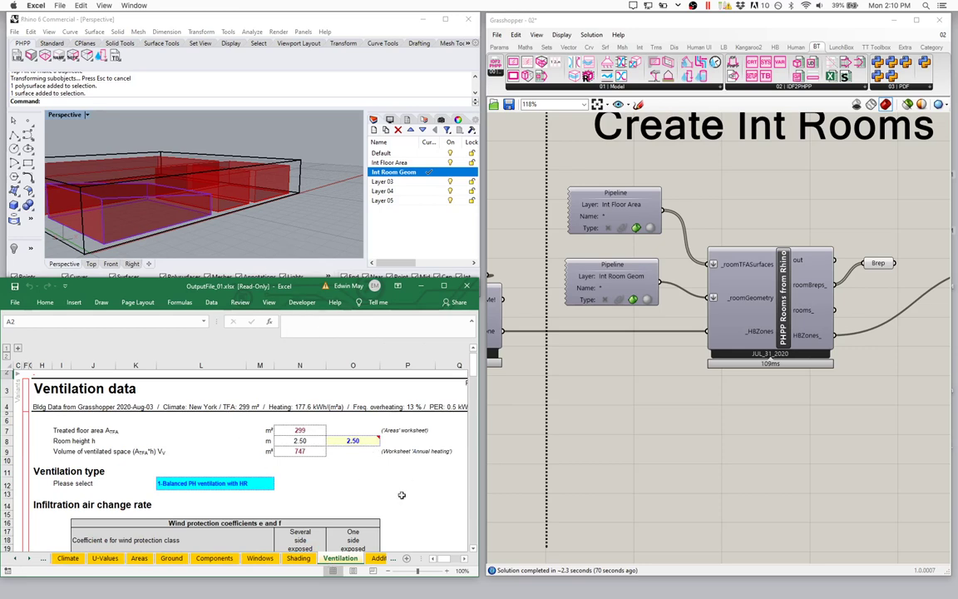
scroll(427, 465, "down", 5)
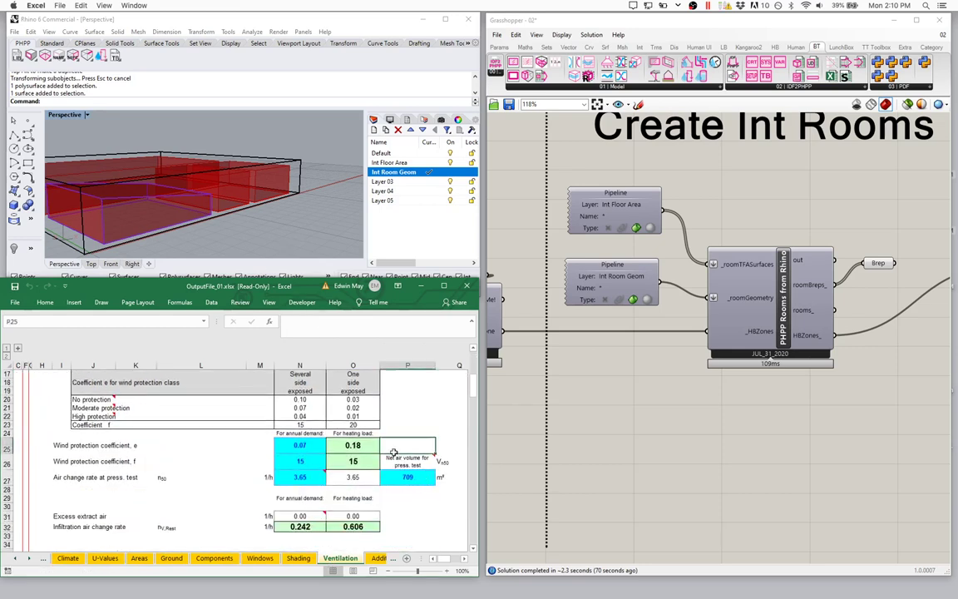
left_click_drag(408, 447, 408, 496)
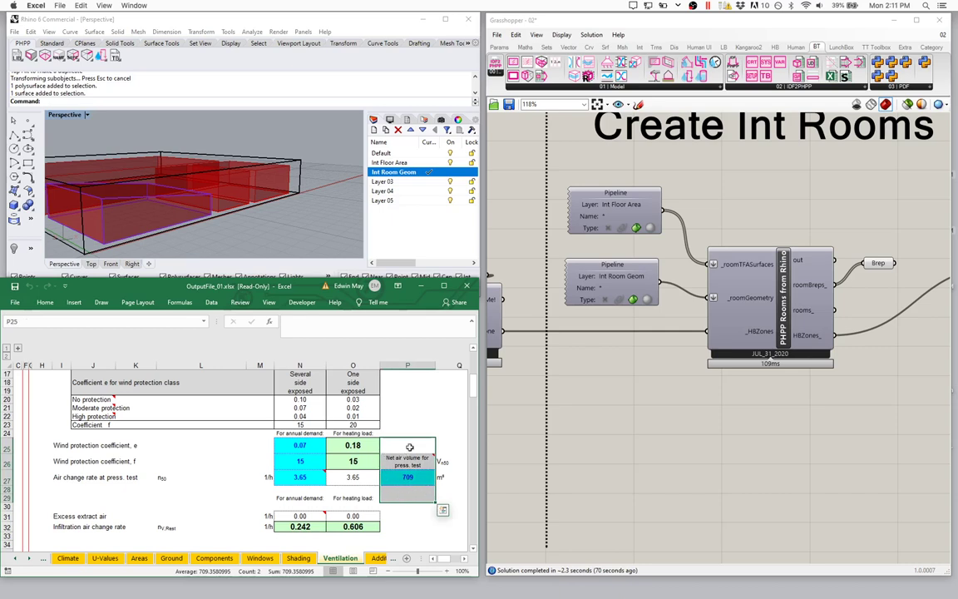
Adjust room box heights with the gumball and recheck P27's net air volume, now 686 m³.
left_click(210, 197, "ctrl+shift")
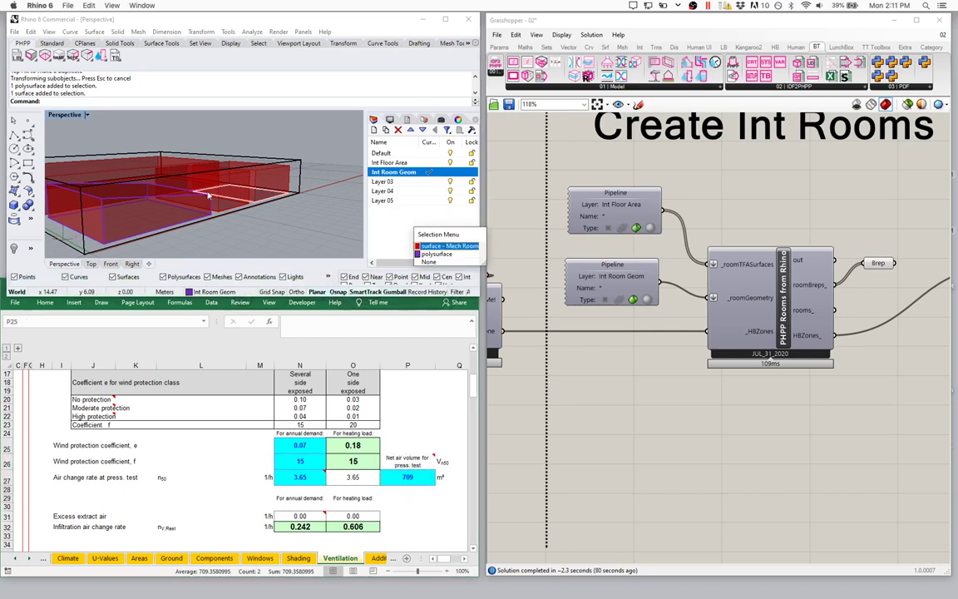
key("Escape")
right_click_drag(226, 218, 169, 177)
left_click(181, 195, "ctrl+shift")
left_click(441, 250)
left_click_drag(175, 166, 172, 137)
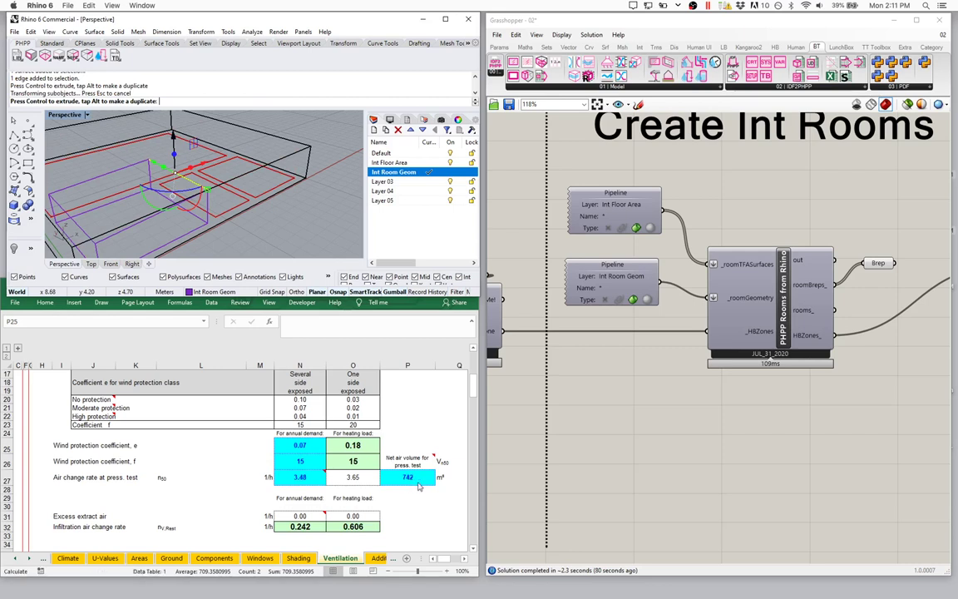
left_click(410, 476)
left_click(411, 477)
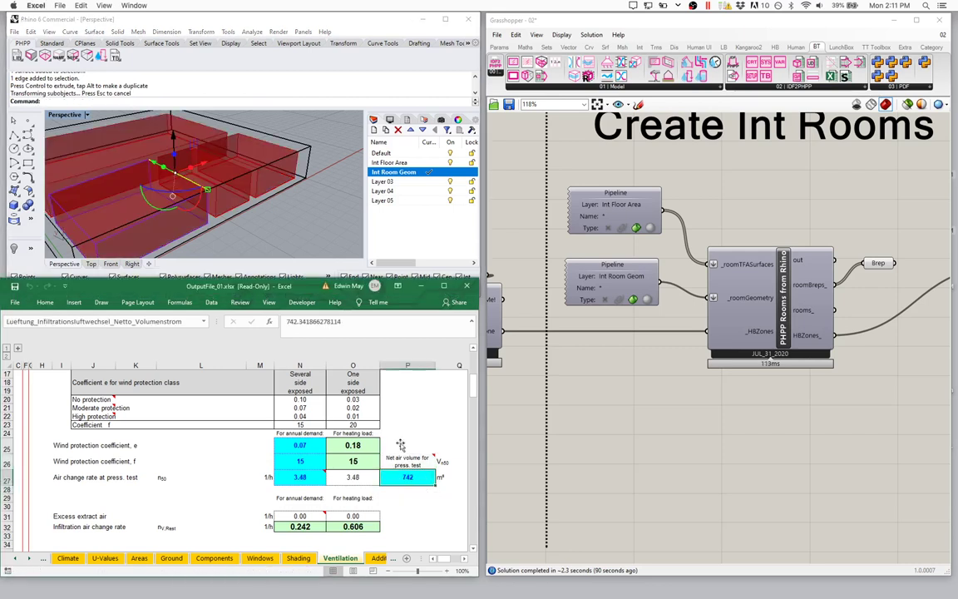
left_click_drag(172, 142, 187, 237)
left_click_drag(329, 379, 416, 474)
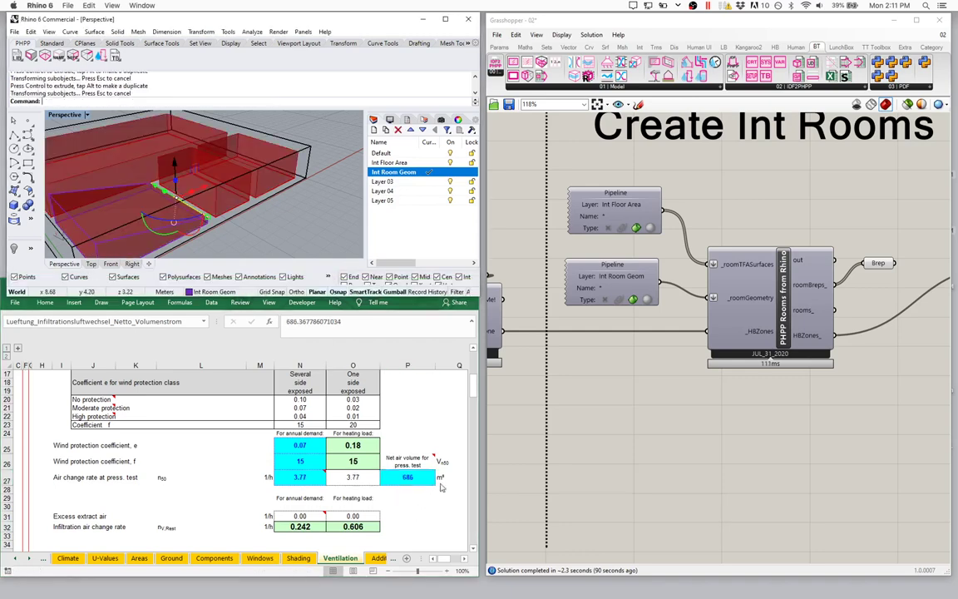
left_click(431, 484)
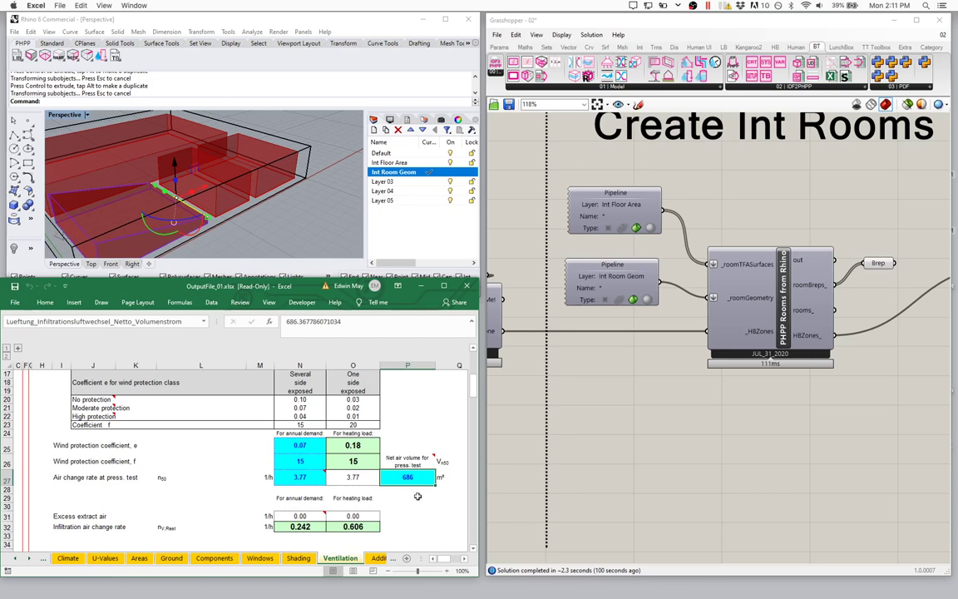
Switch to the Additional Vent sheet and scroll to the room air-quantity table.
scroll(285, 222, "down", 4)
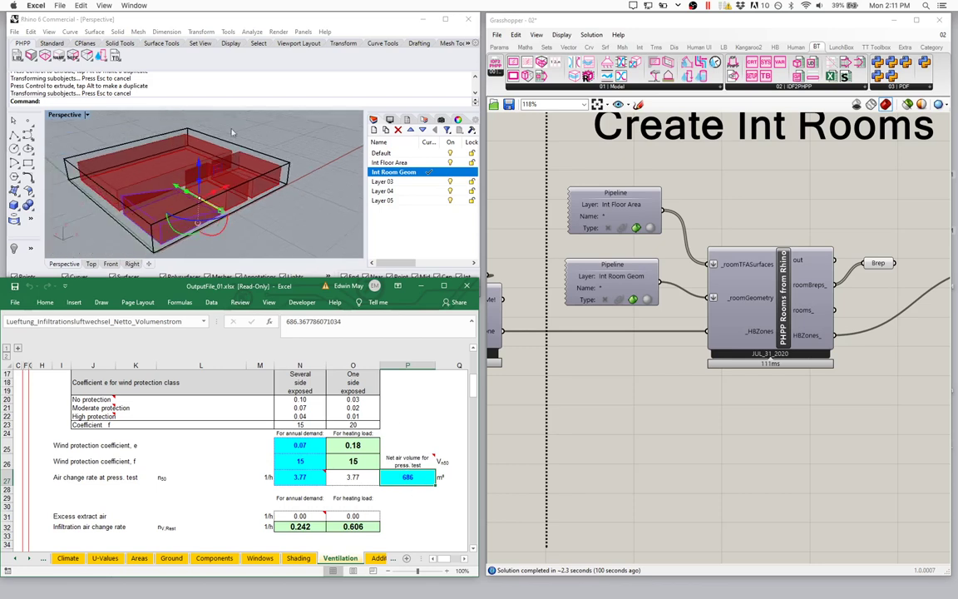
left_click(378, 558)
scroll(318, 456, "down", 7)
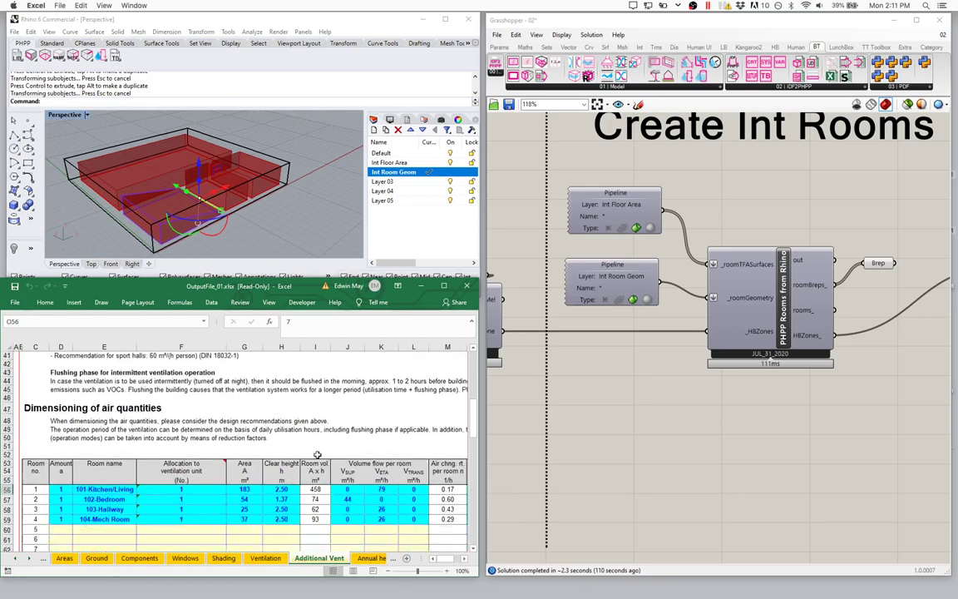
left_click_drag(109, 472, 286, 465)
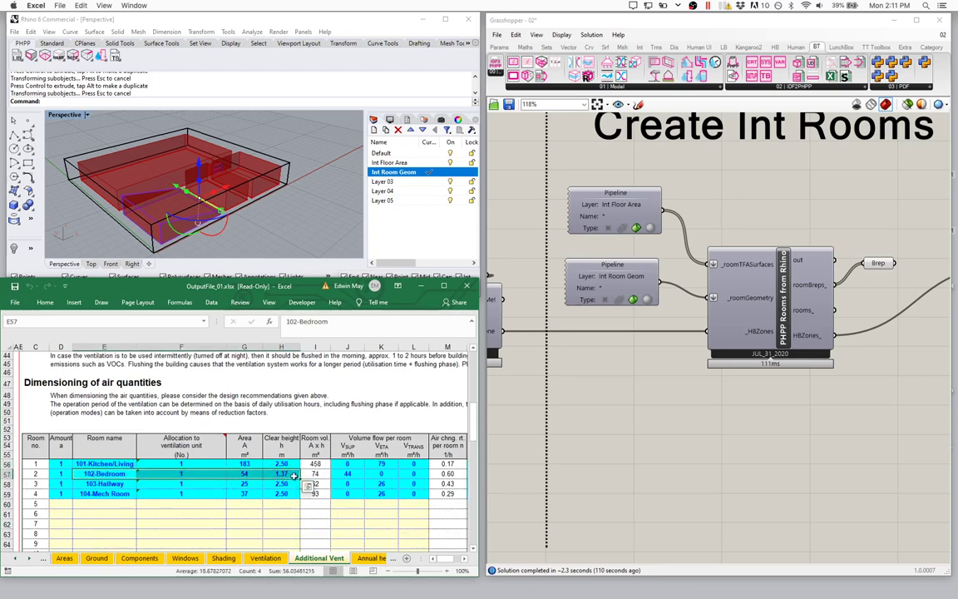
left_click(314, 473)
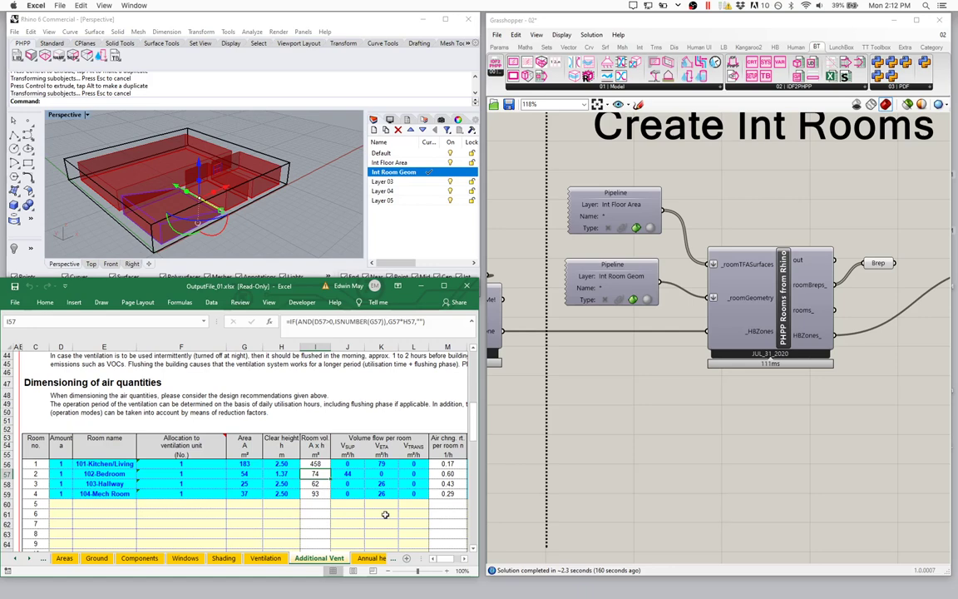
left_click(263, 214)
right_click_drag(263, 214, 199, 215)
Give the Mech Room floor surface (room 104) a TFA factor of 0.5 and let Grasshopper recompute.
left_click(274, 193, "ctrl+shift")
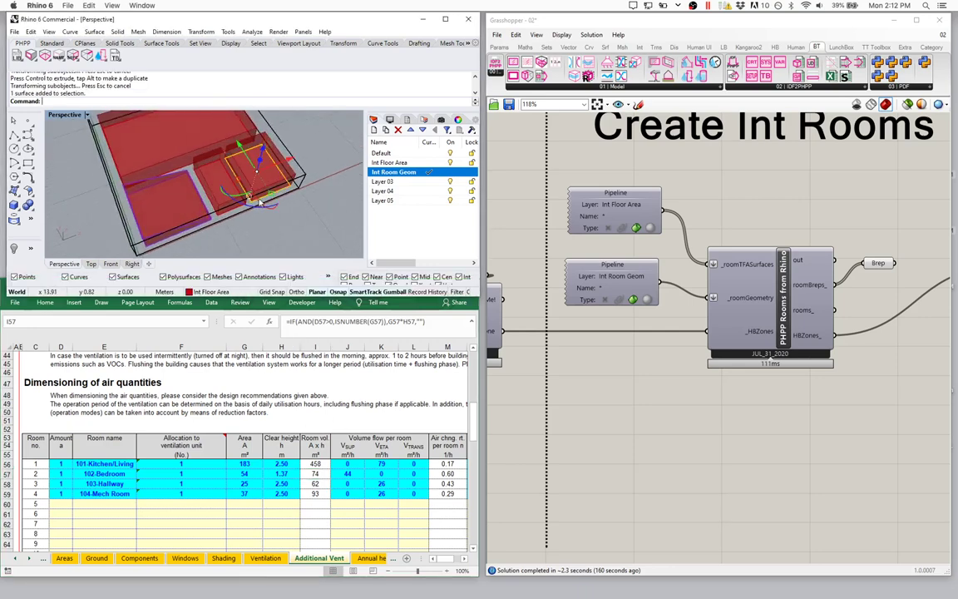
right_click_drag(285, 202, 260, 163)
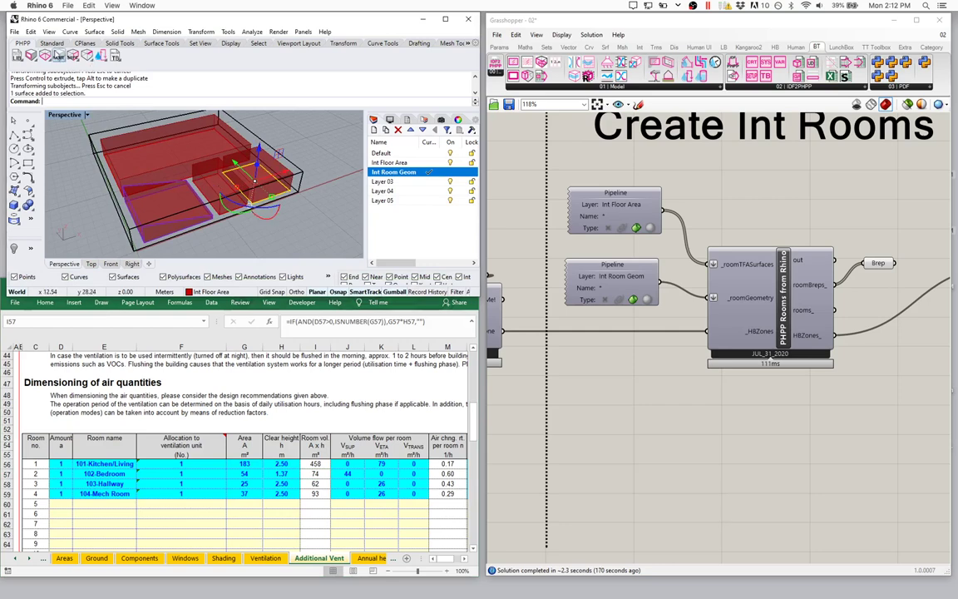
left_click(45, 55)
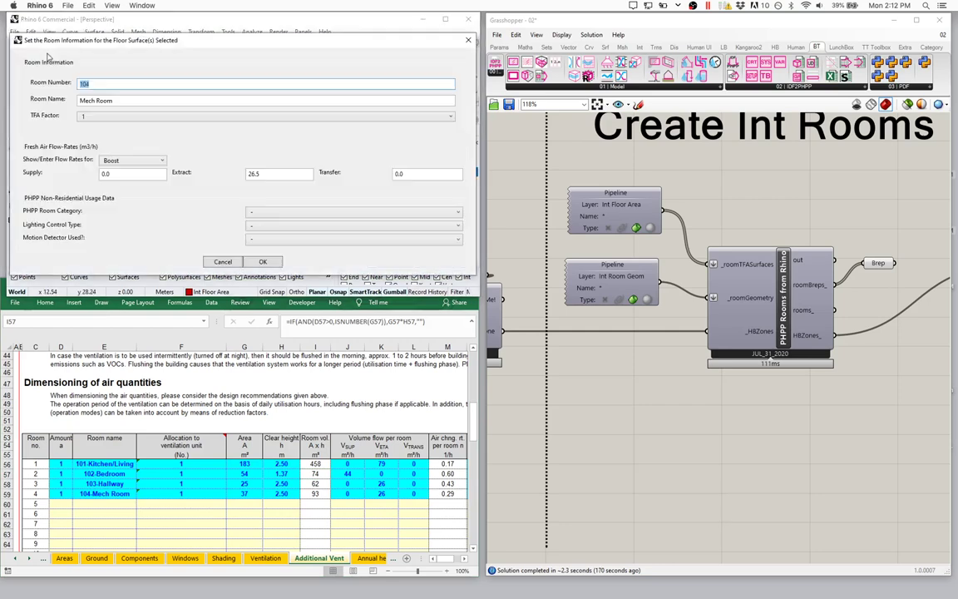
left_click_drag(195, 43, 479, 96)
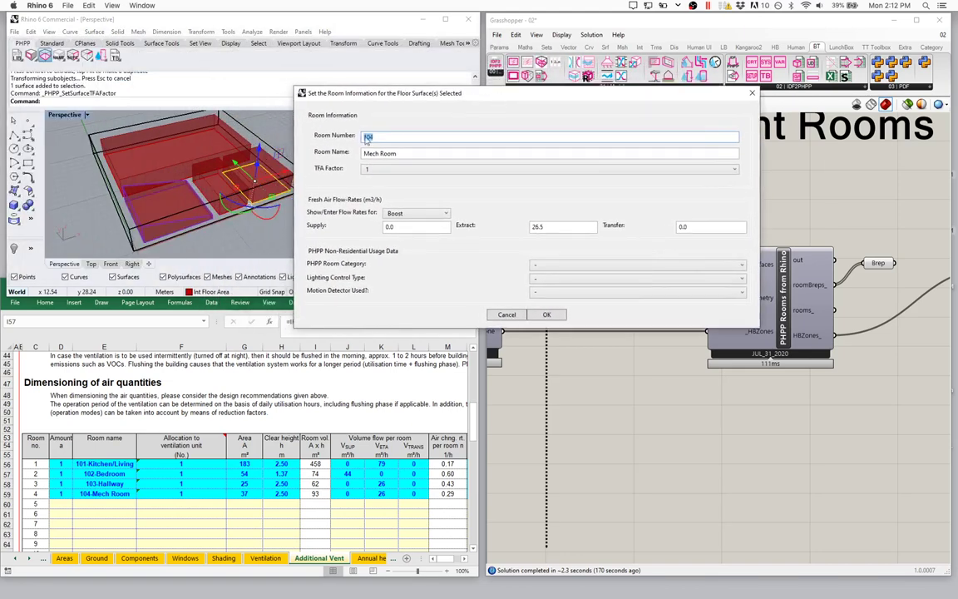
left_click(378, 168)
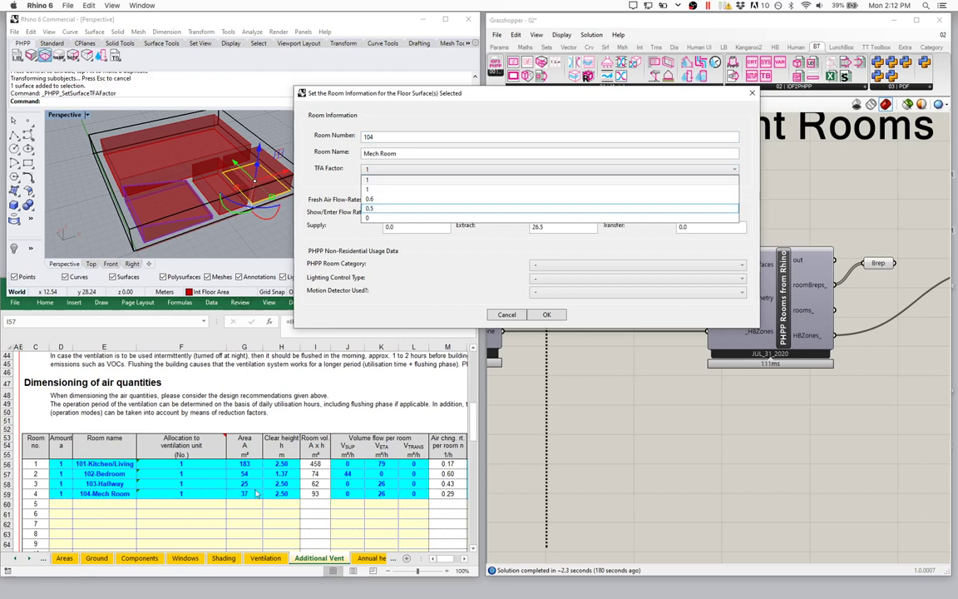
left_click(376, 209)
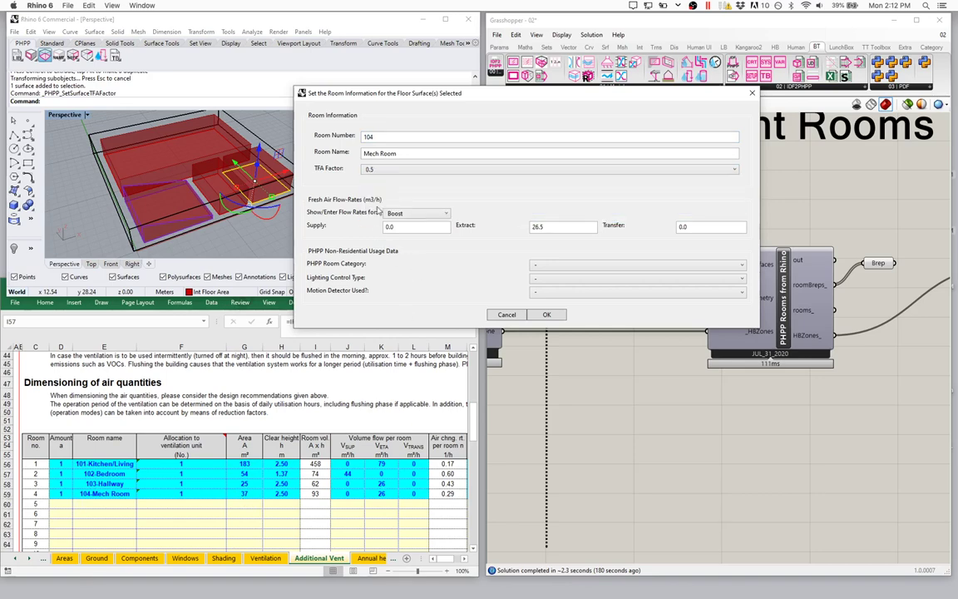
left_click(548, 315)
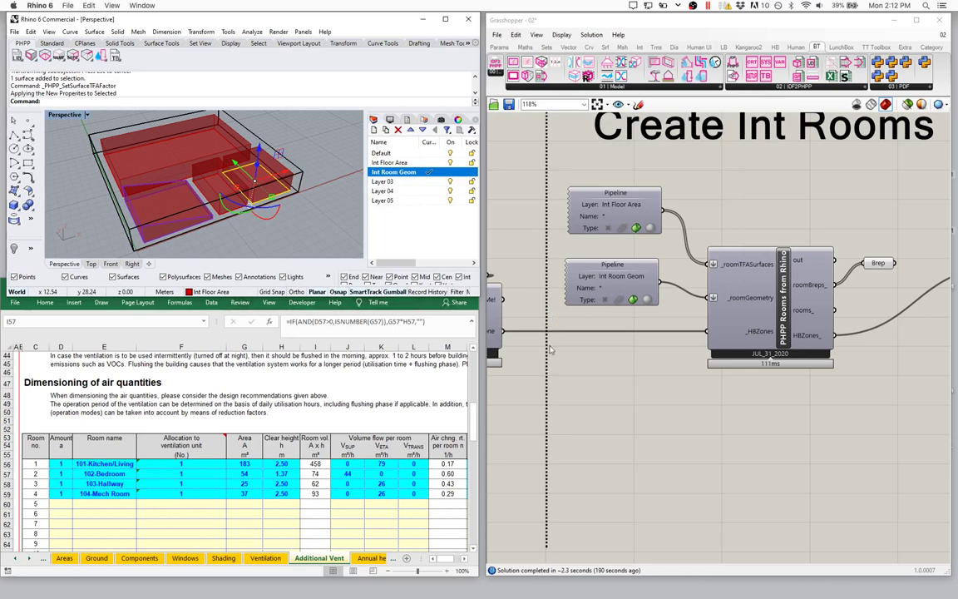
left_click(599, 253)
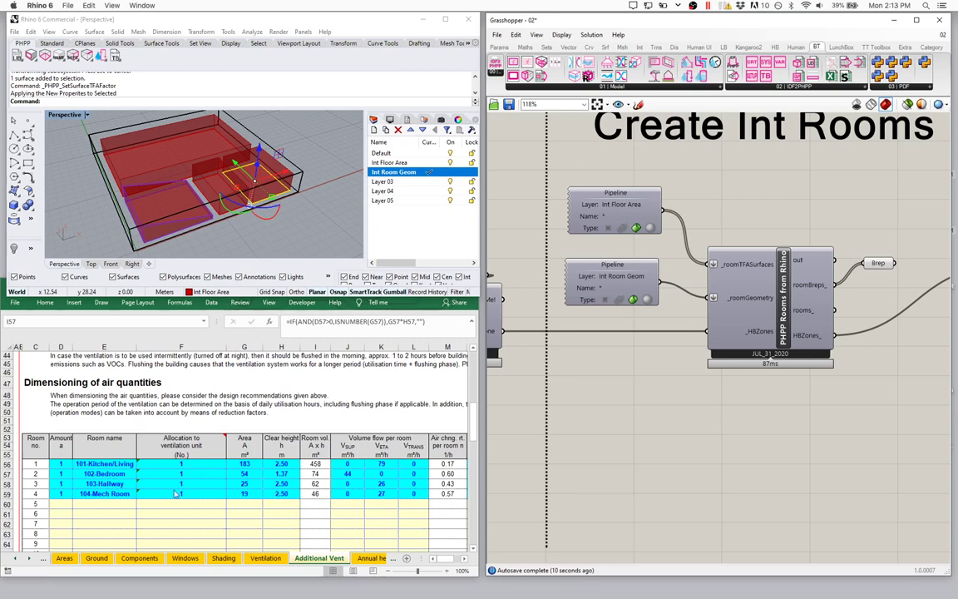
Bring the PHPP workbook forward and open the Verification sheet.
right_click_drag(258, 207, 279, 194)
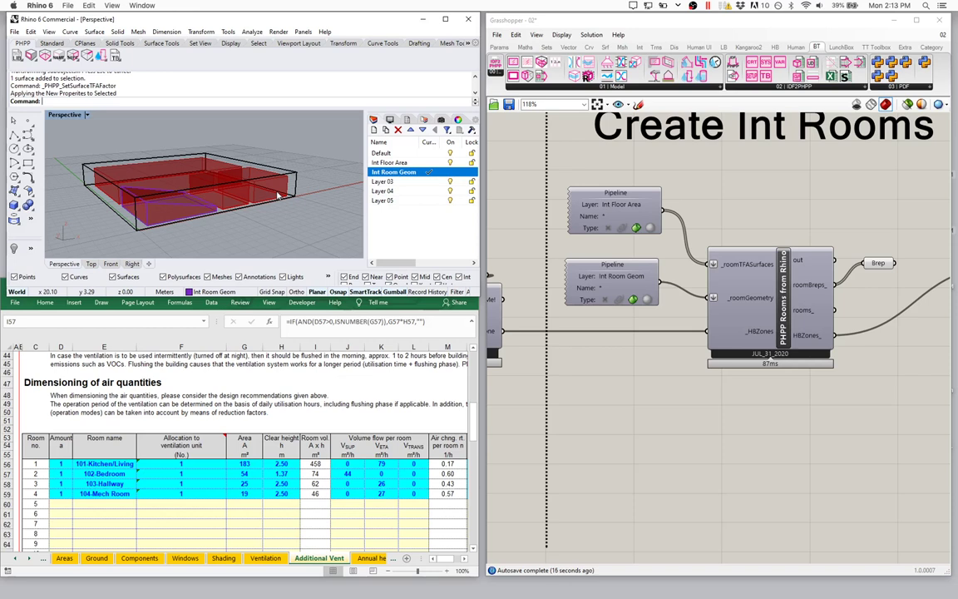
left_click(15, 559)
left_click(15, 560)
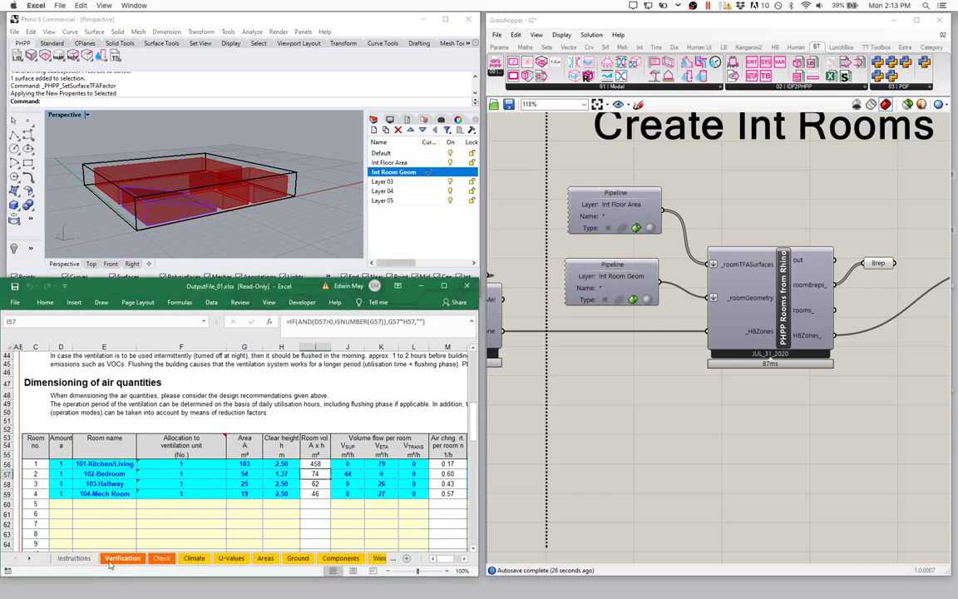
left_click(117, 560)
Review the 280.1 m² treated floor area, 190 kWh/(m²a) heating demand and 94 W/m² heating load.
left_click_drag(287, 450, 295, 475)
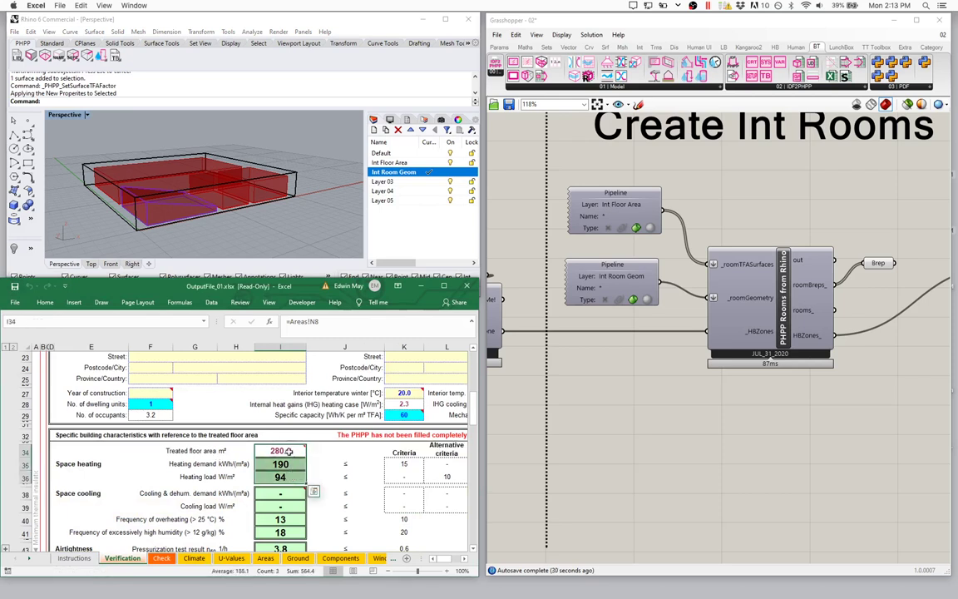
left_click(154, 405)
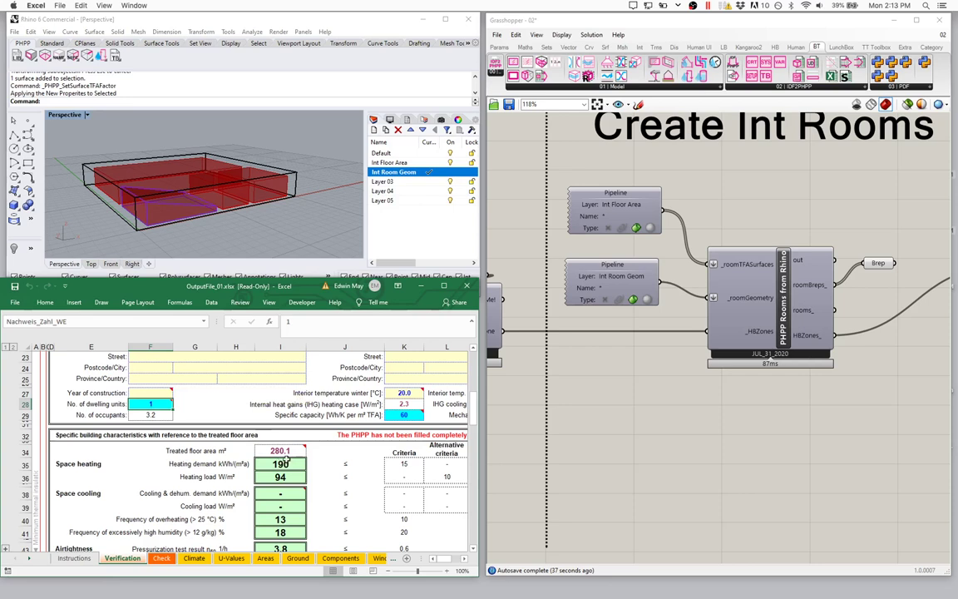
left_click(281, 462)
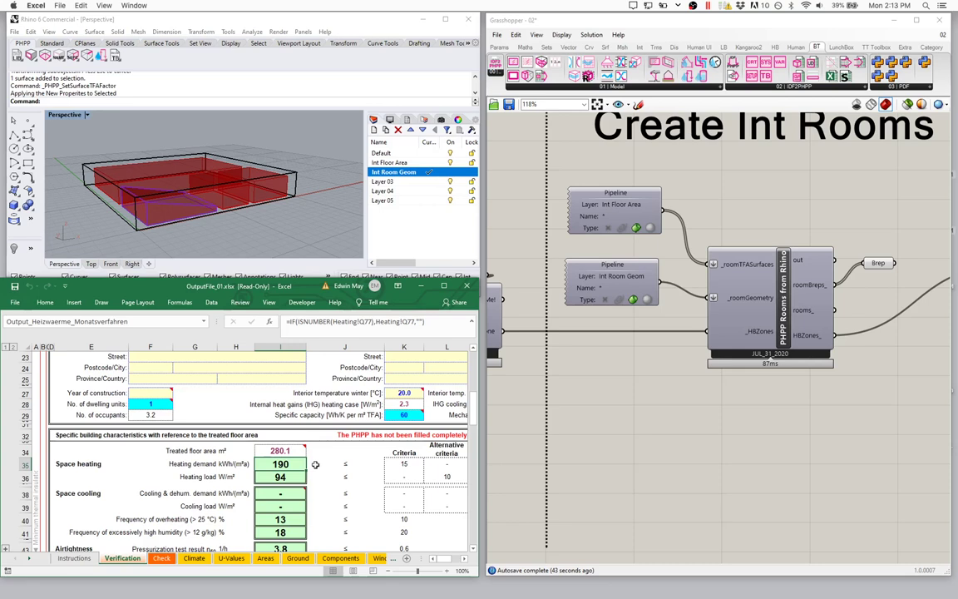
key("Down")
key("Down")
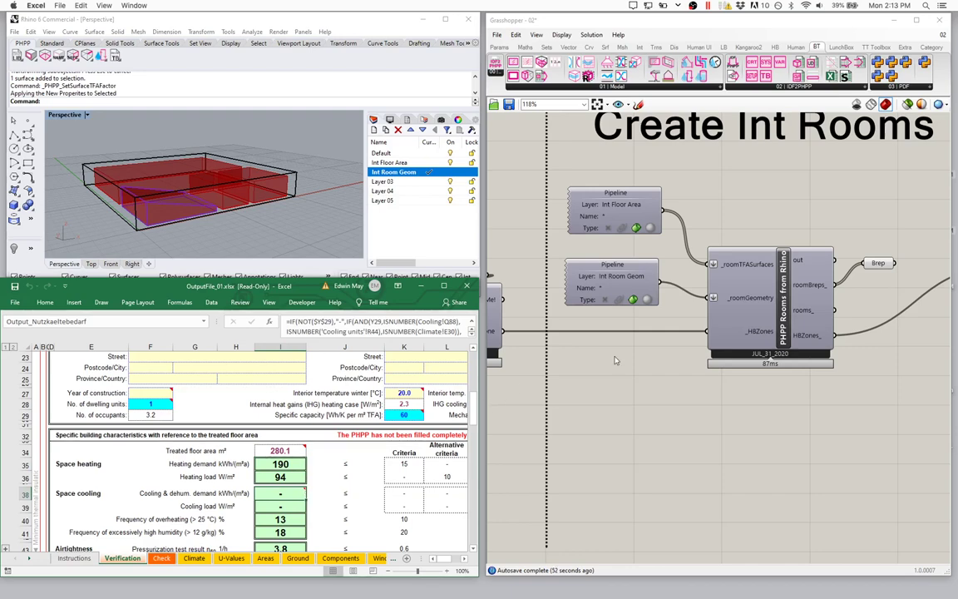
scroll(555, 326, "down", 5)
scroll(612, 358, "down", 3)
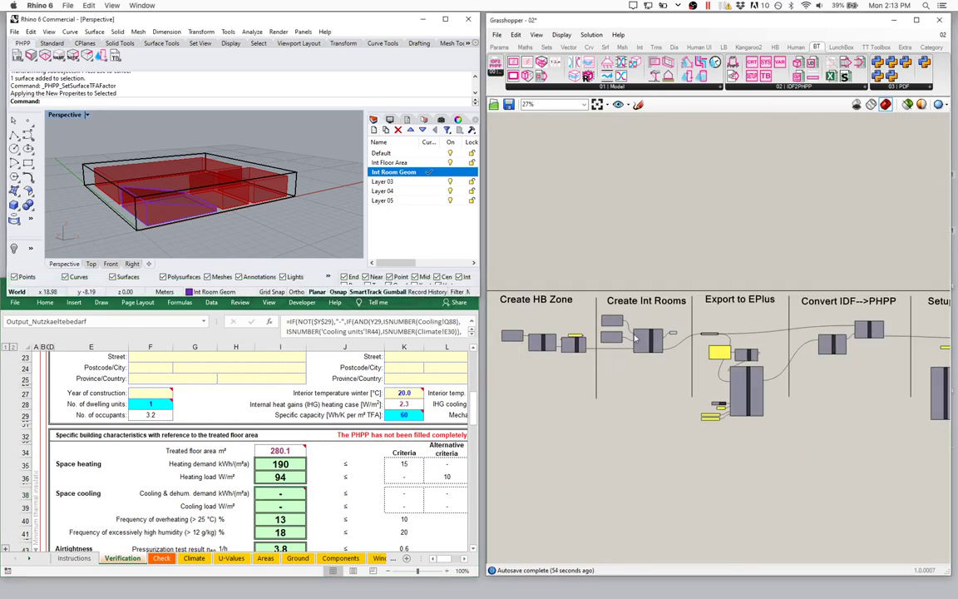
right_click(631, 380)
left_click(836, 415)
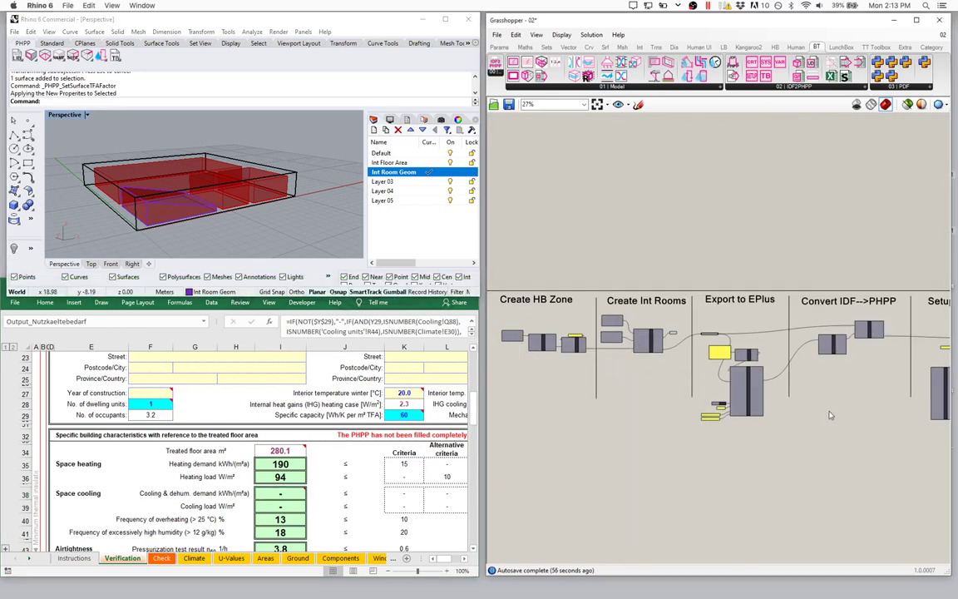